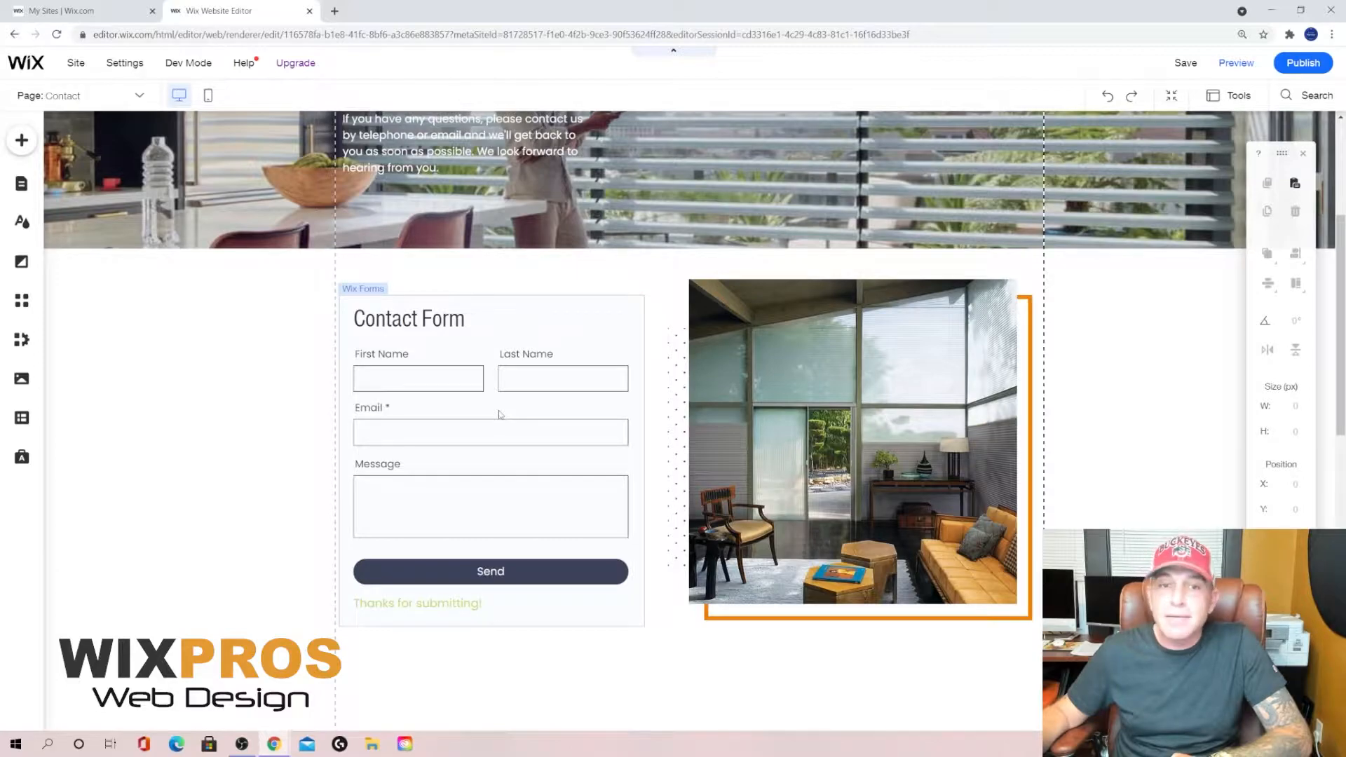
# Stretch the strip behind the contact form downward to a height of about 927 px
pyautogui.click(499, 414)
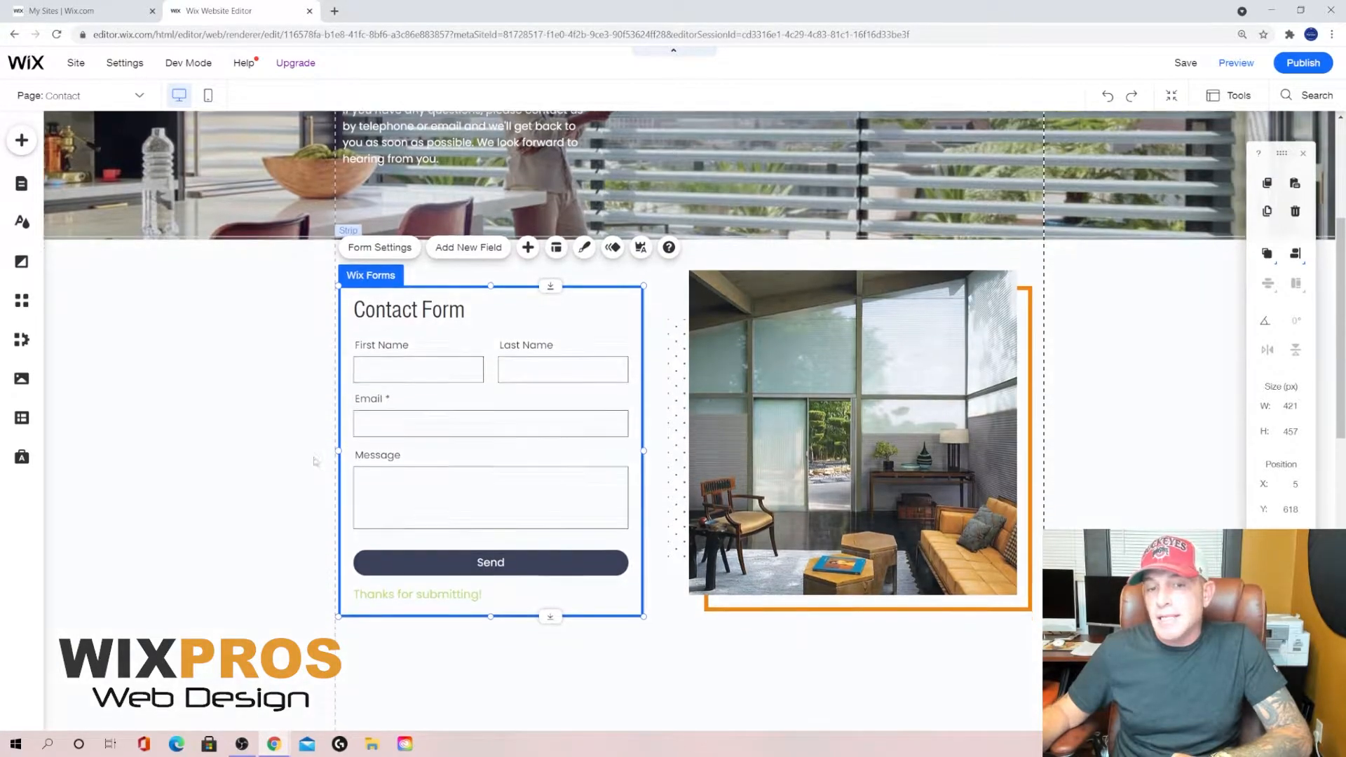
pyautogui.scroll(-5, 579, 456)
pyautogui.click(627, 448)
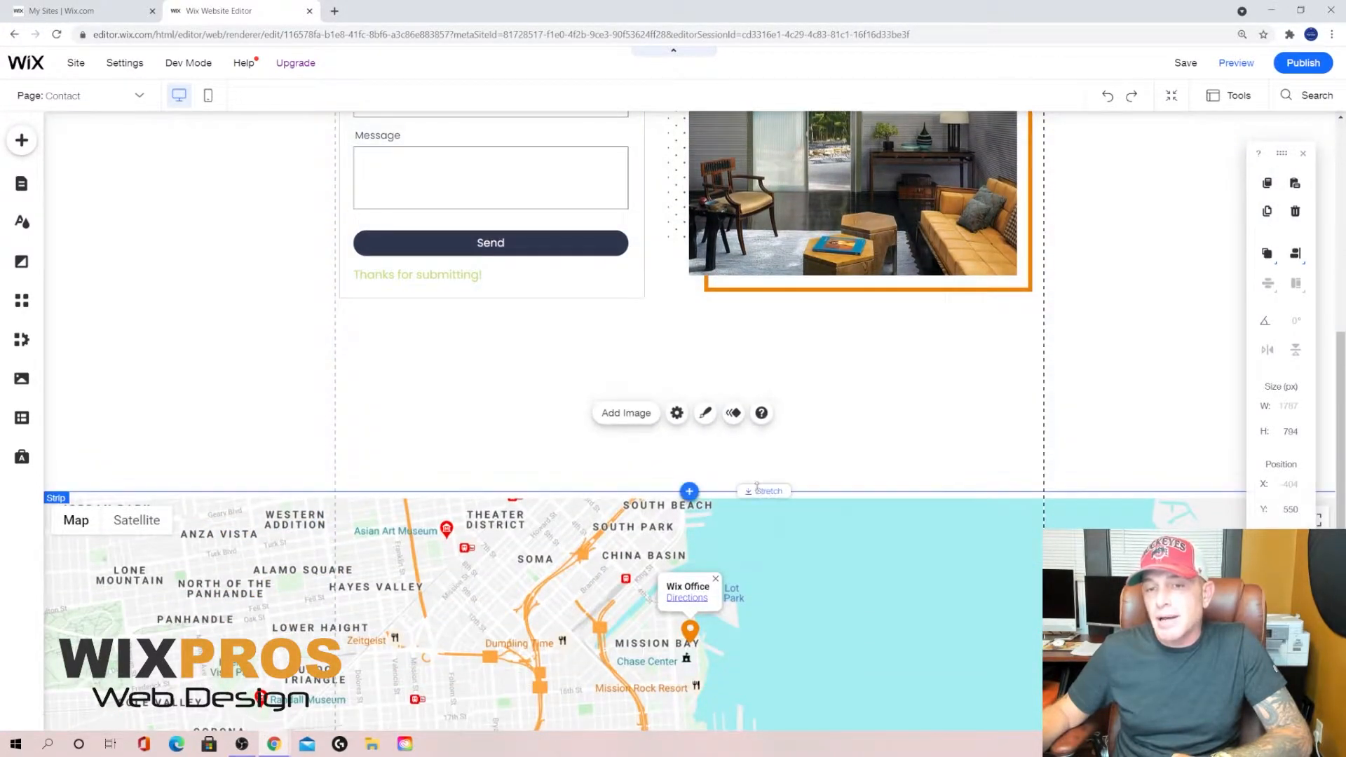
pyautogui.moveTo(772, 493); pyautogui.dragTo(771, 582)
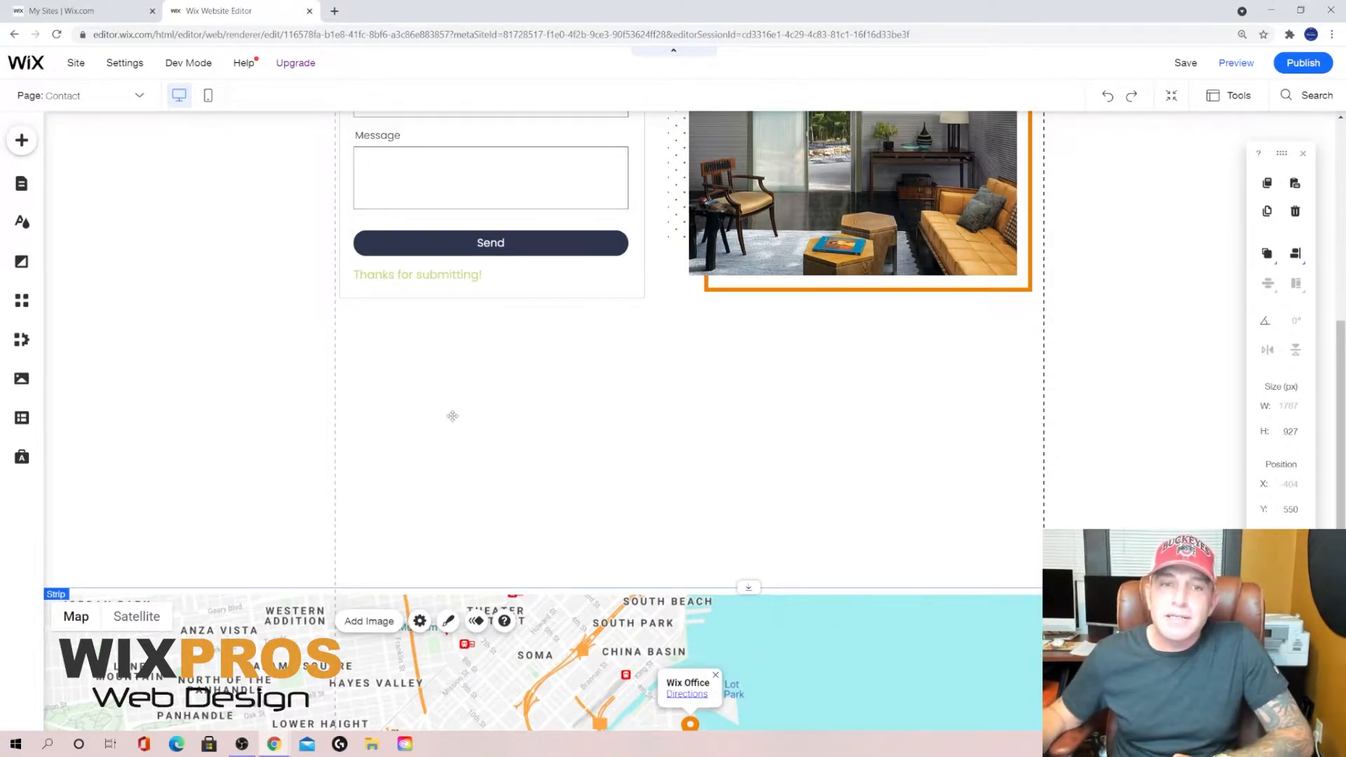
pyautogui.scroll(3, 453, 417)
pyautogui.scroll(1, 254, 403)
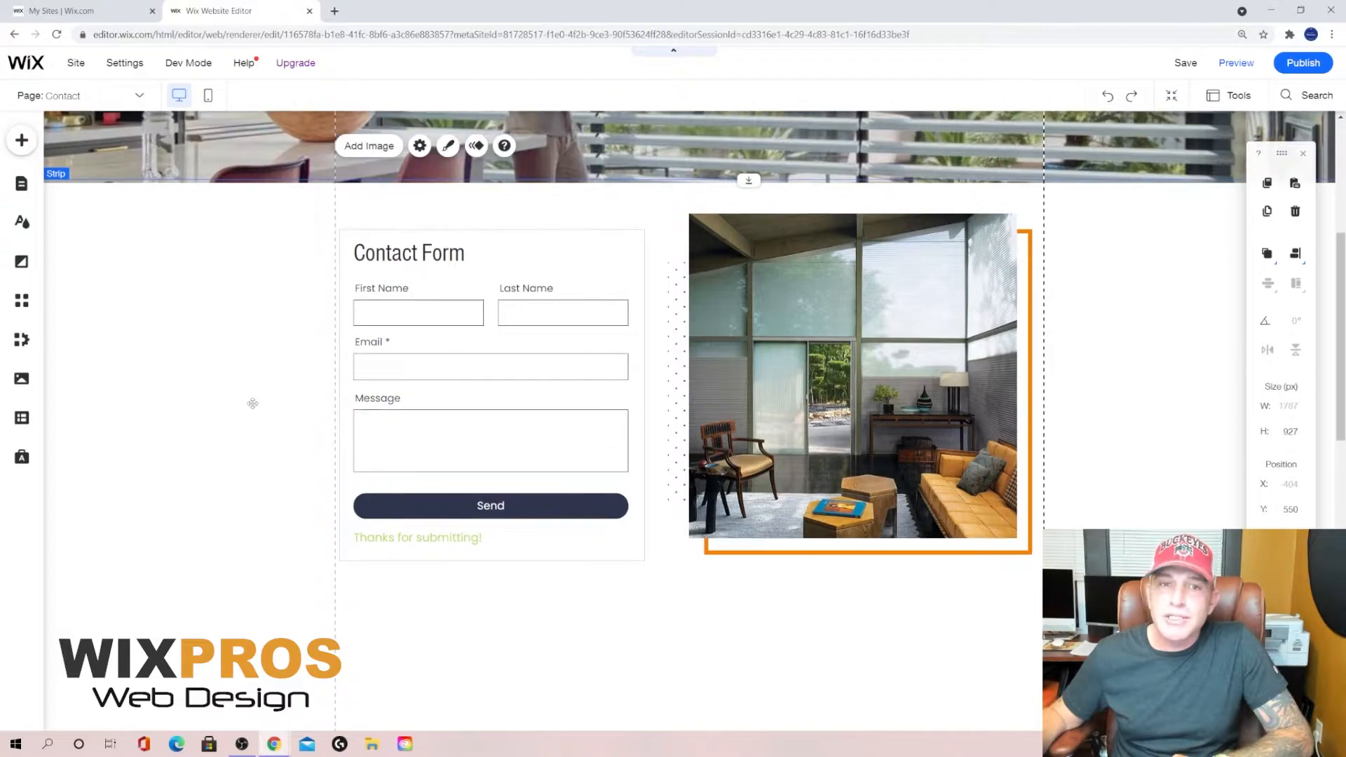
# Browse the available contact, basic and advanced form fields, and add a Radio Buttons Field to the contact form
pyautogui.click(488, 401)
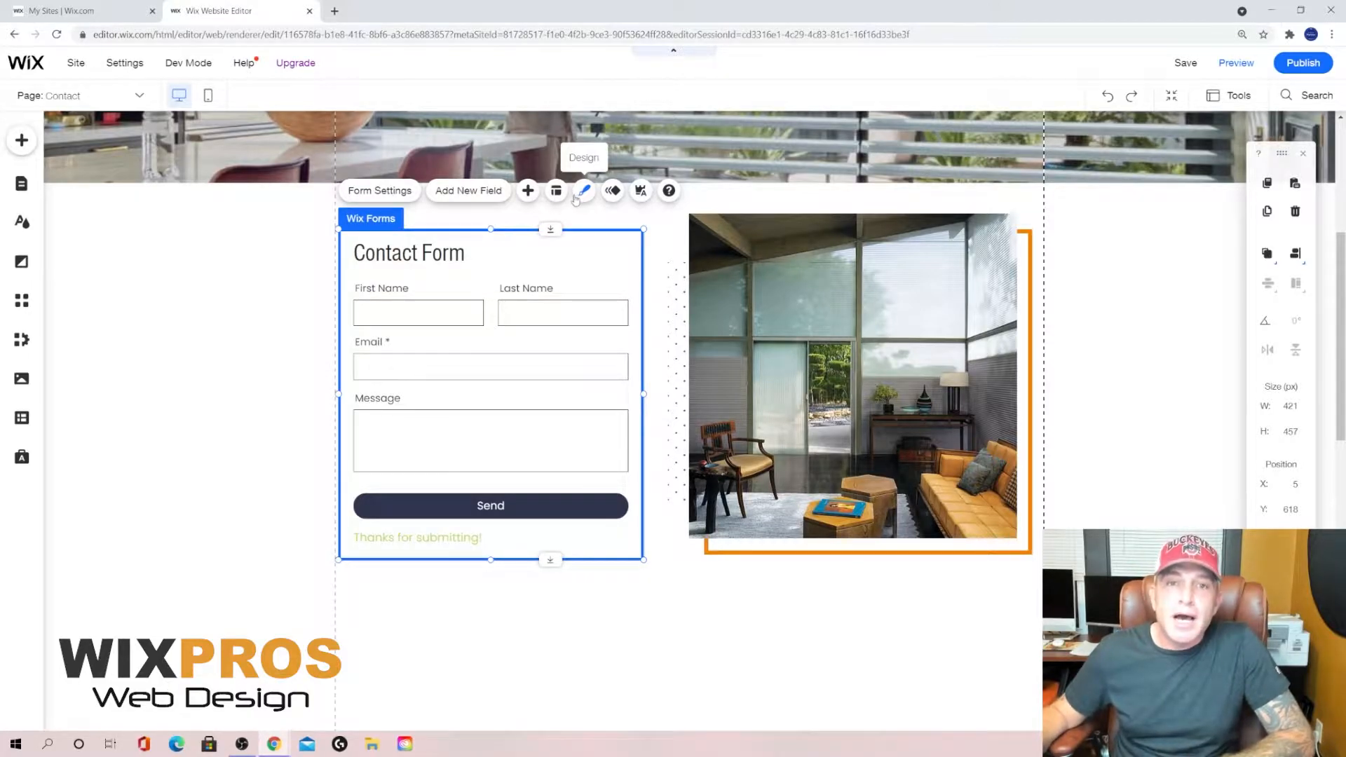
pyautogui.click(526, 193)
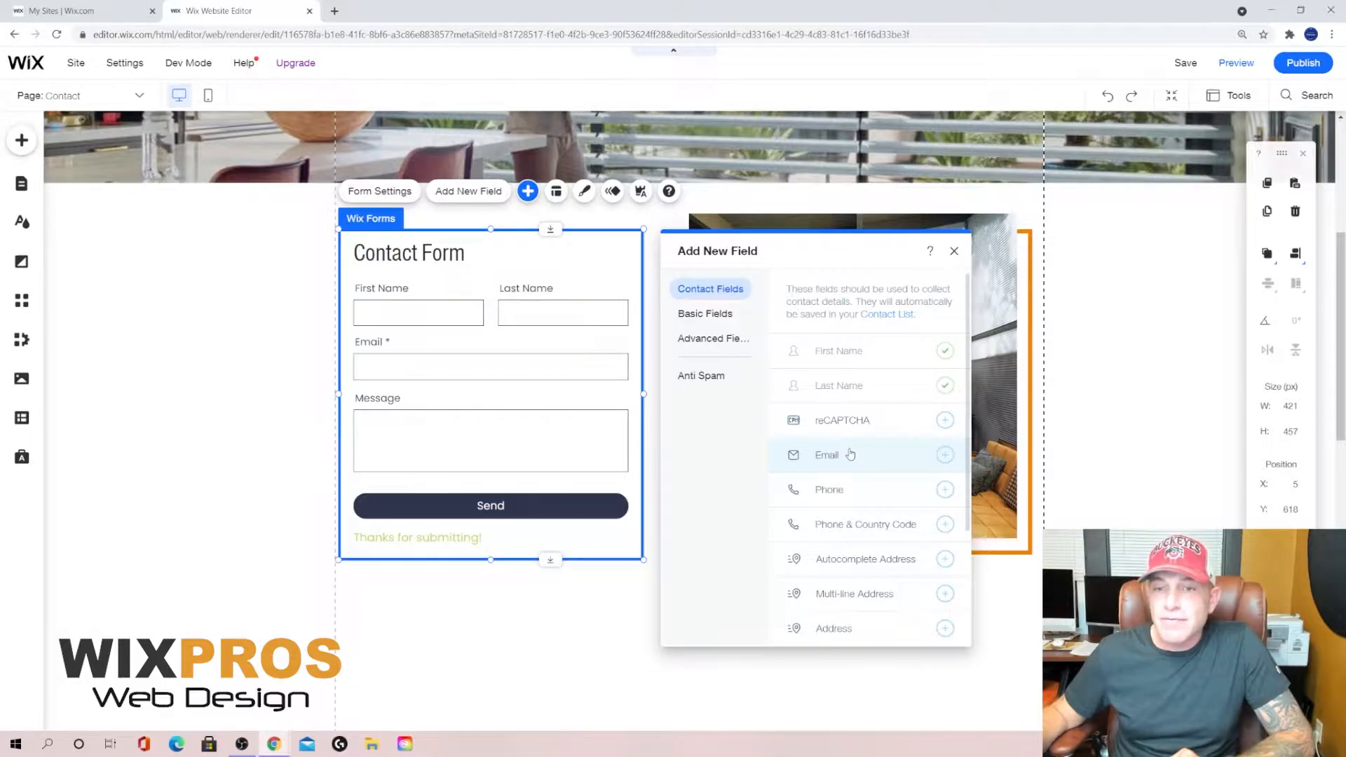
pyautogui.scroll(-1, 857, 474)
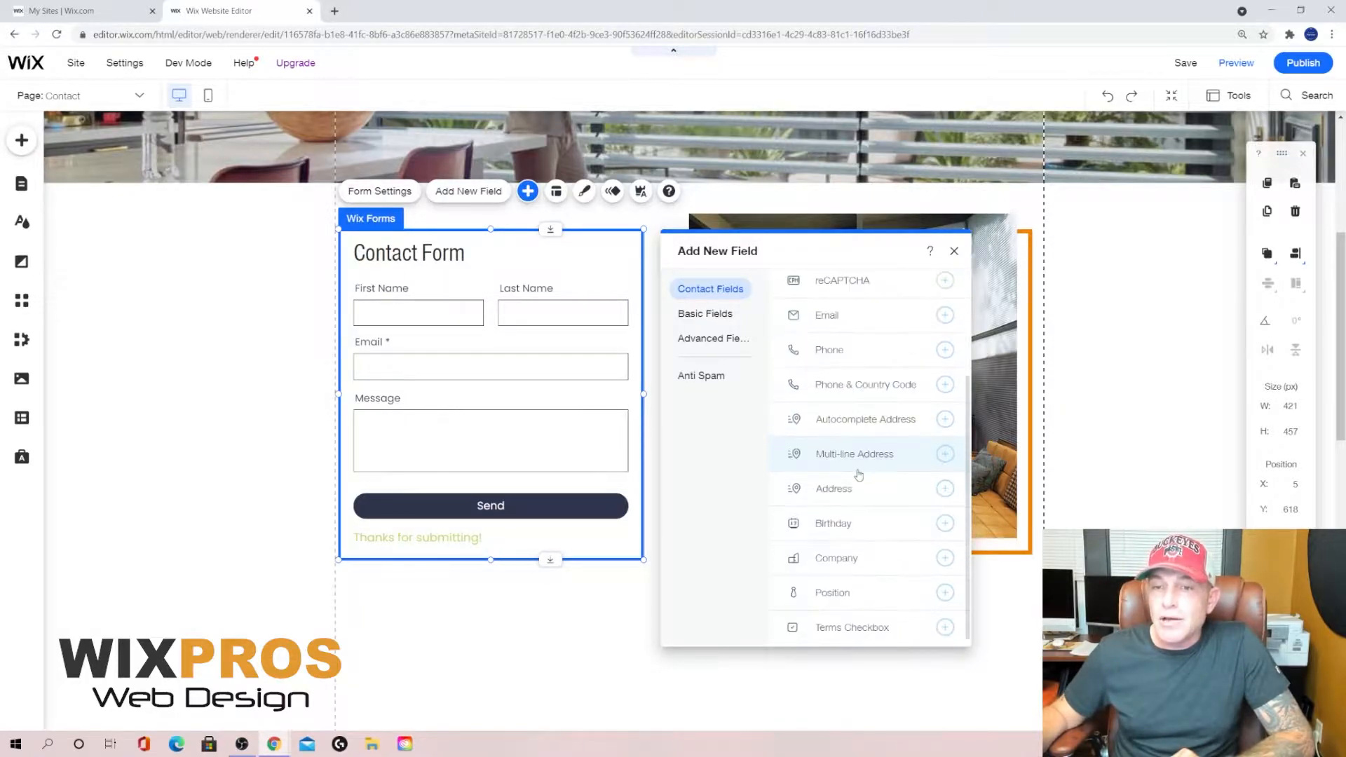
pyautogui.scroll(-1, 852, 407)
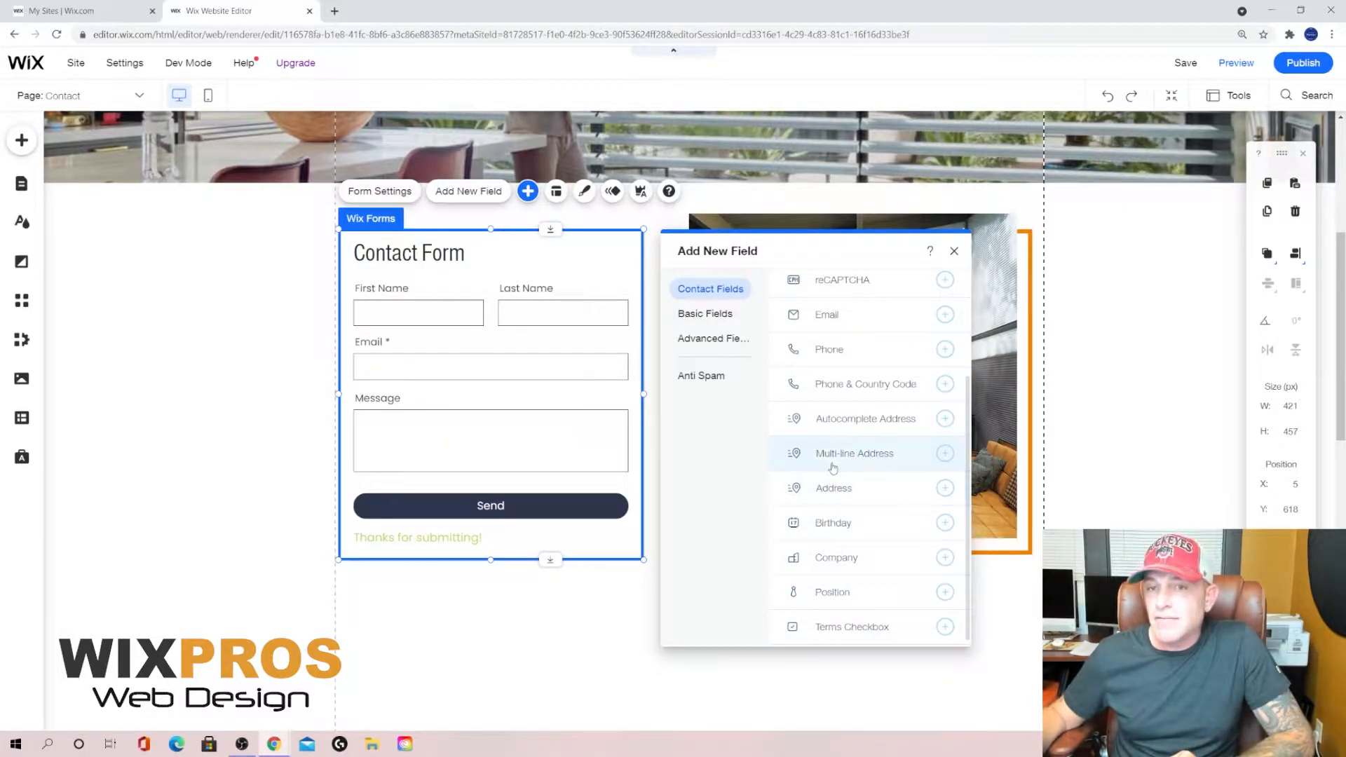
pyautogui.click(729, 318)
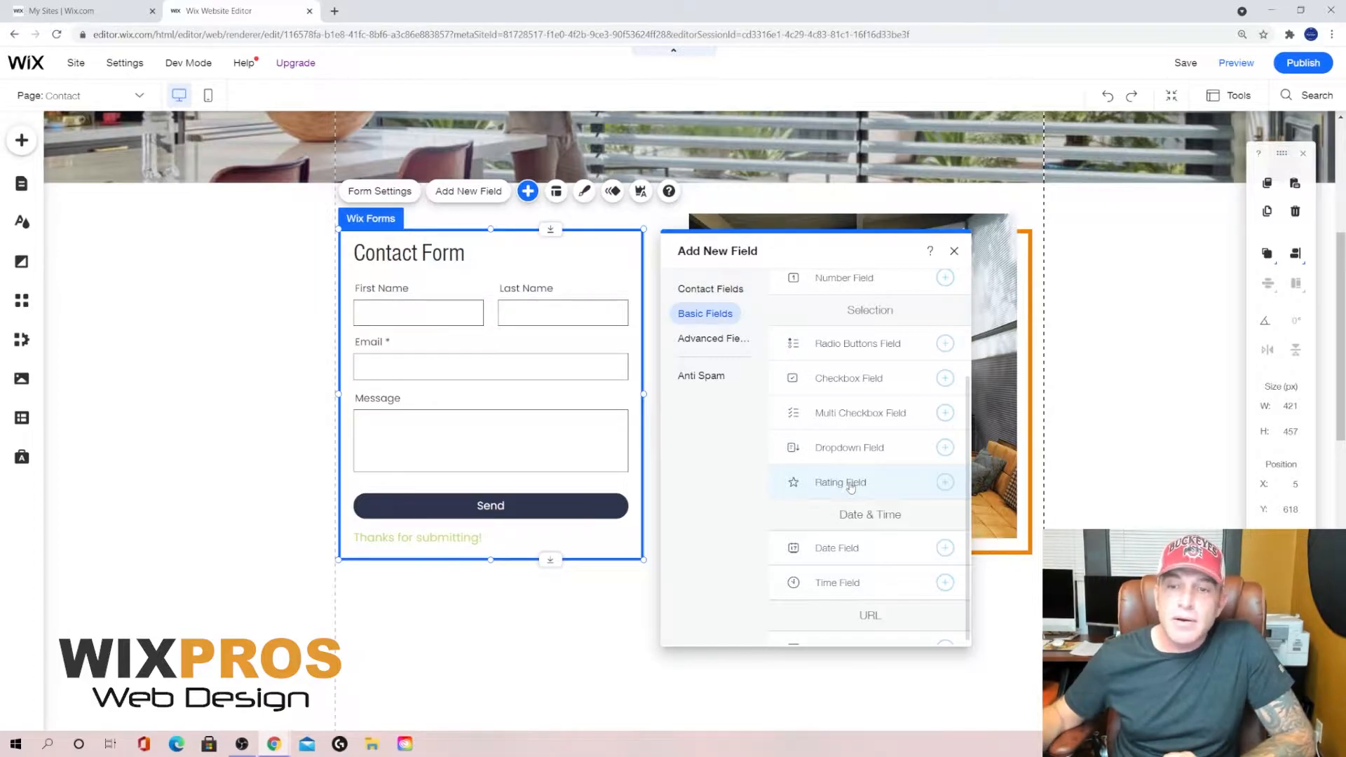
pyautogui.click(727, 343)
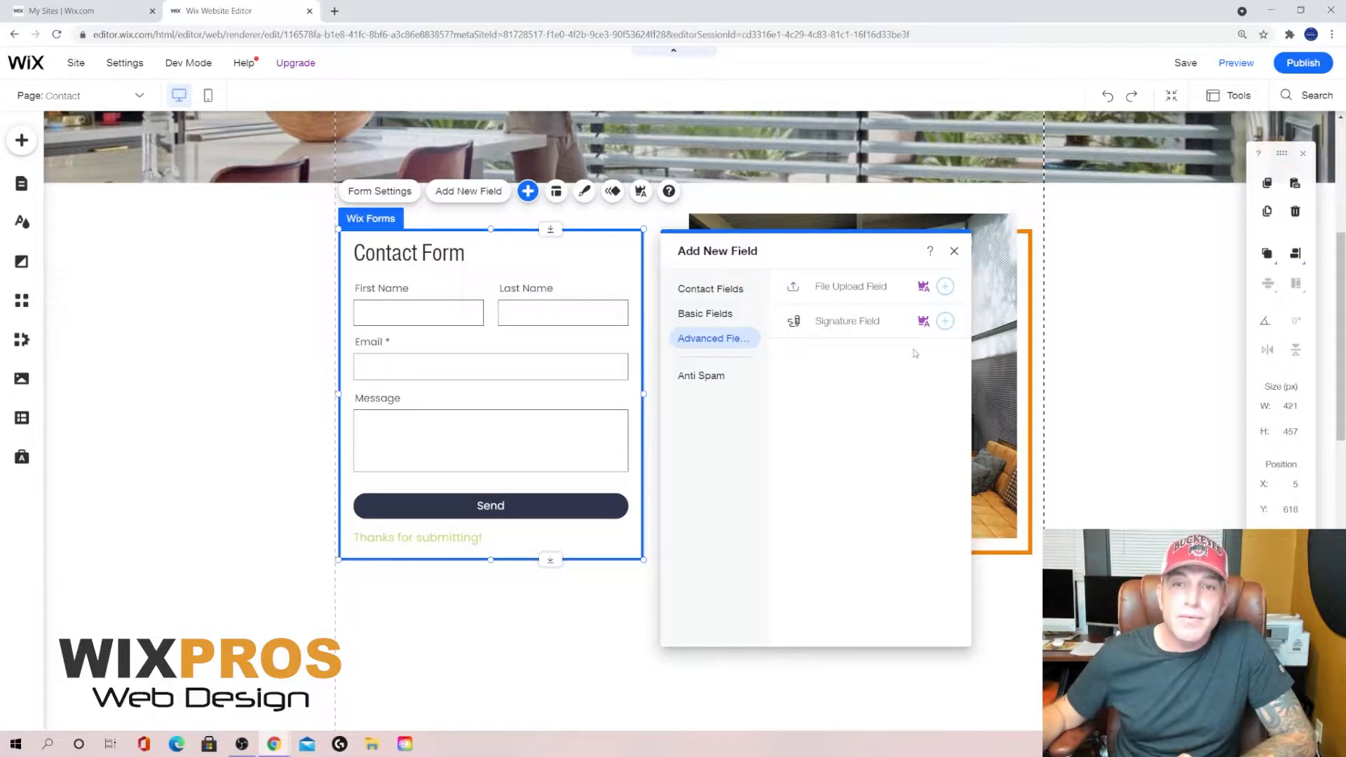
pyautogui.click(728, 314)
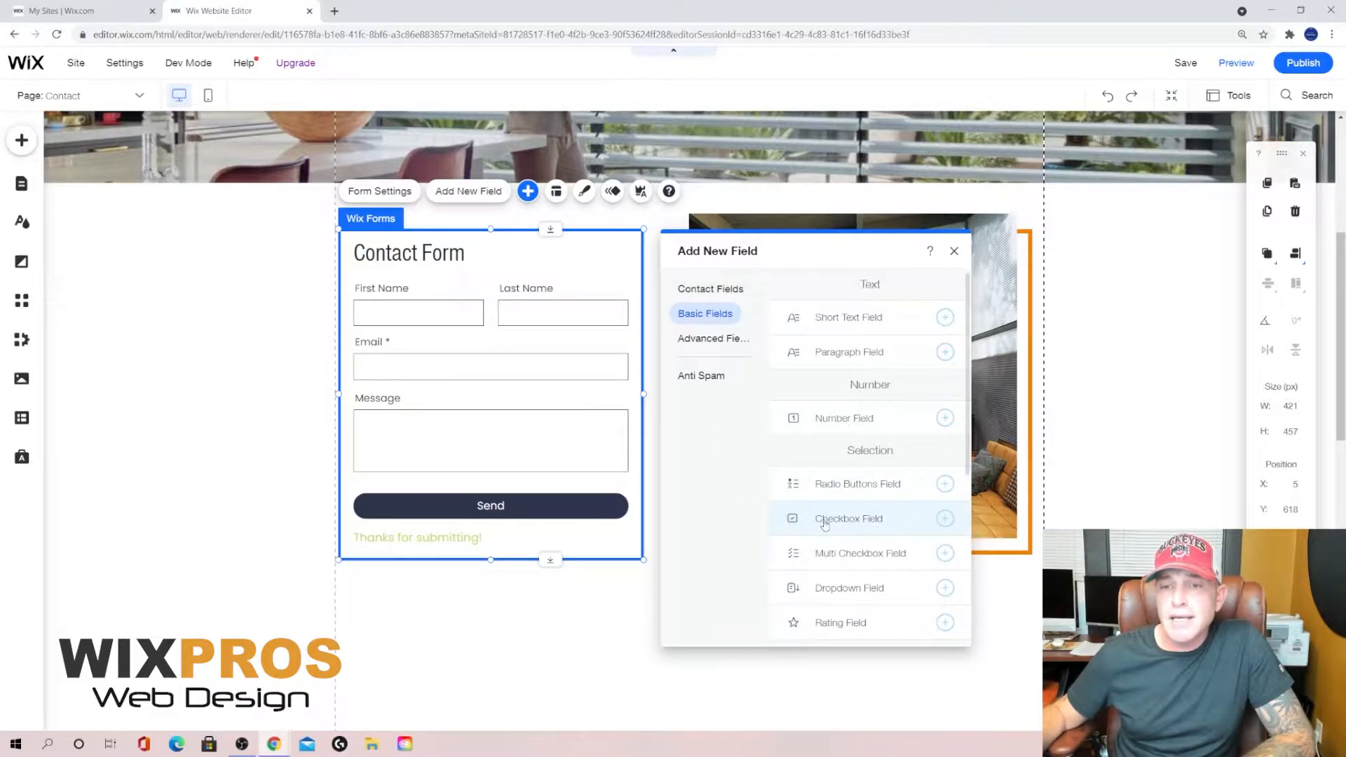
pyautogui.click(864, 489)
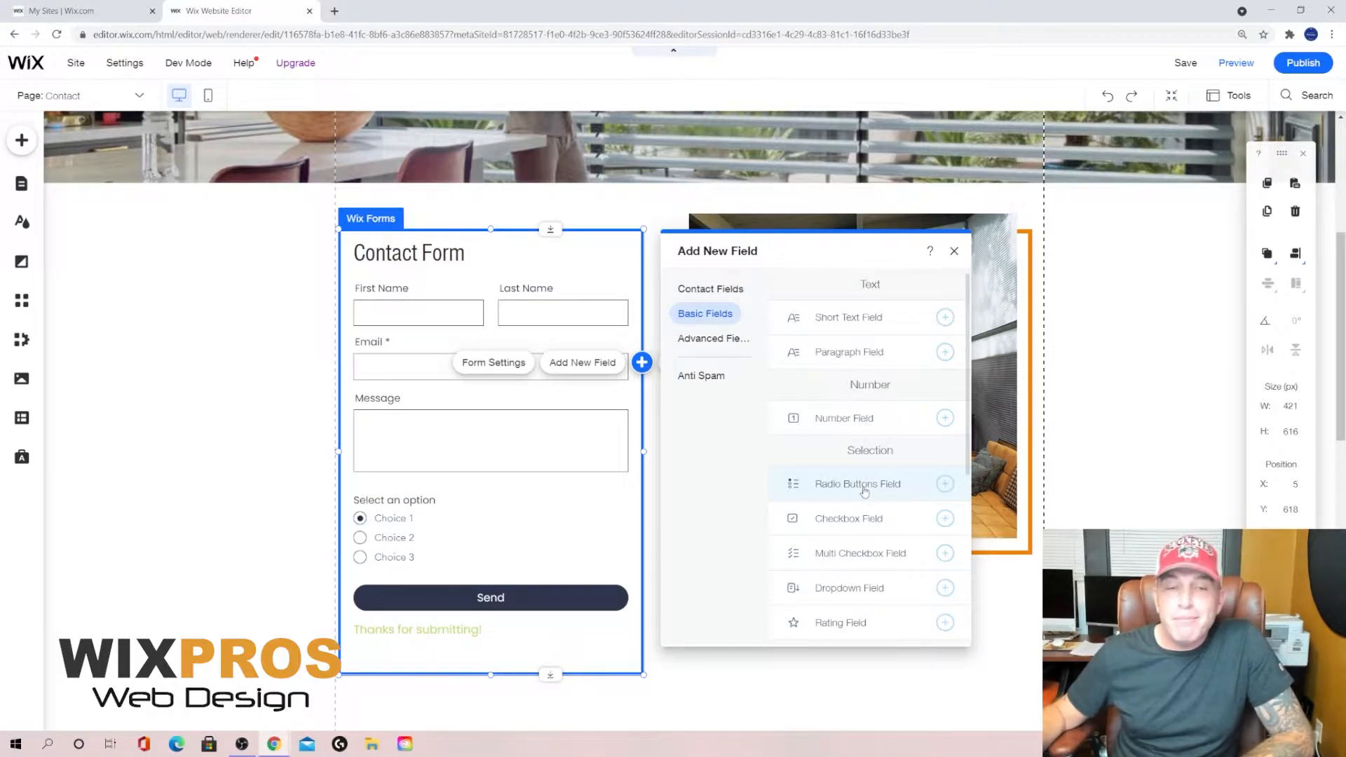
# Move the radio buttons field slightly up to a Y position of about 980 px and set its button layout to Horizontal
pyautogui.click(461, 532)
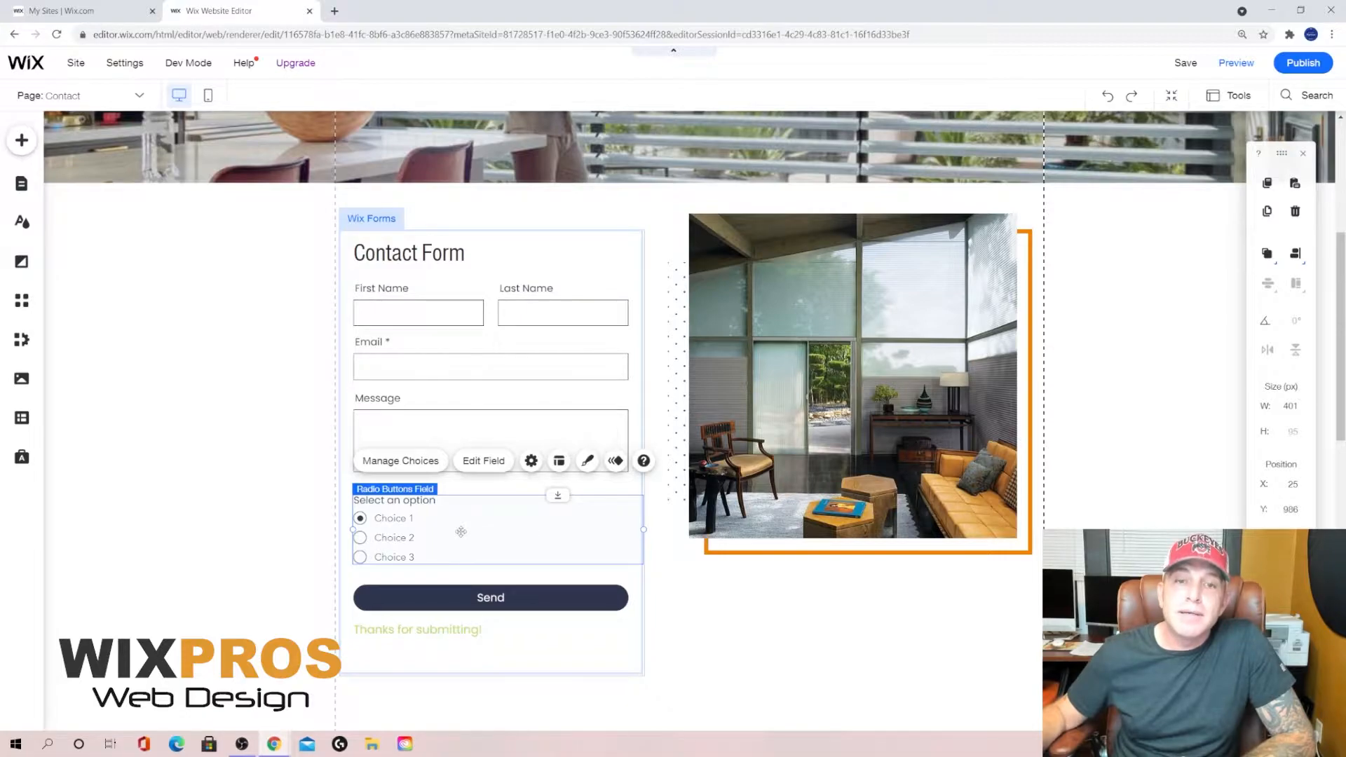
pyautogui.moveTo(460, 531); pyautogui.dragTo(461, 526)
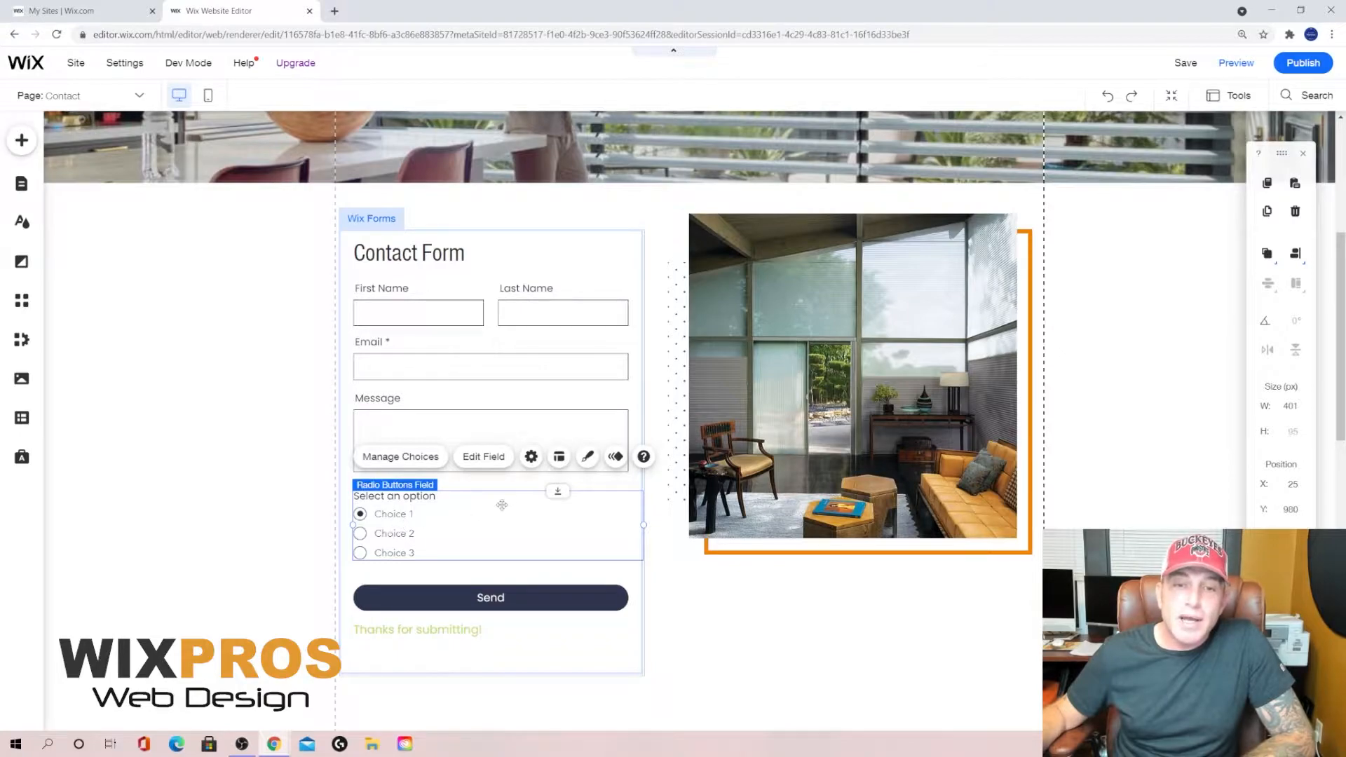
pyautogui.click(560, 457)
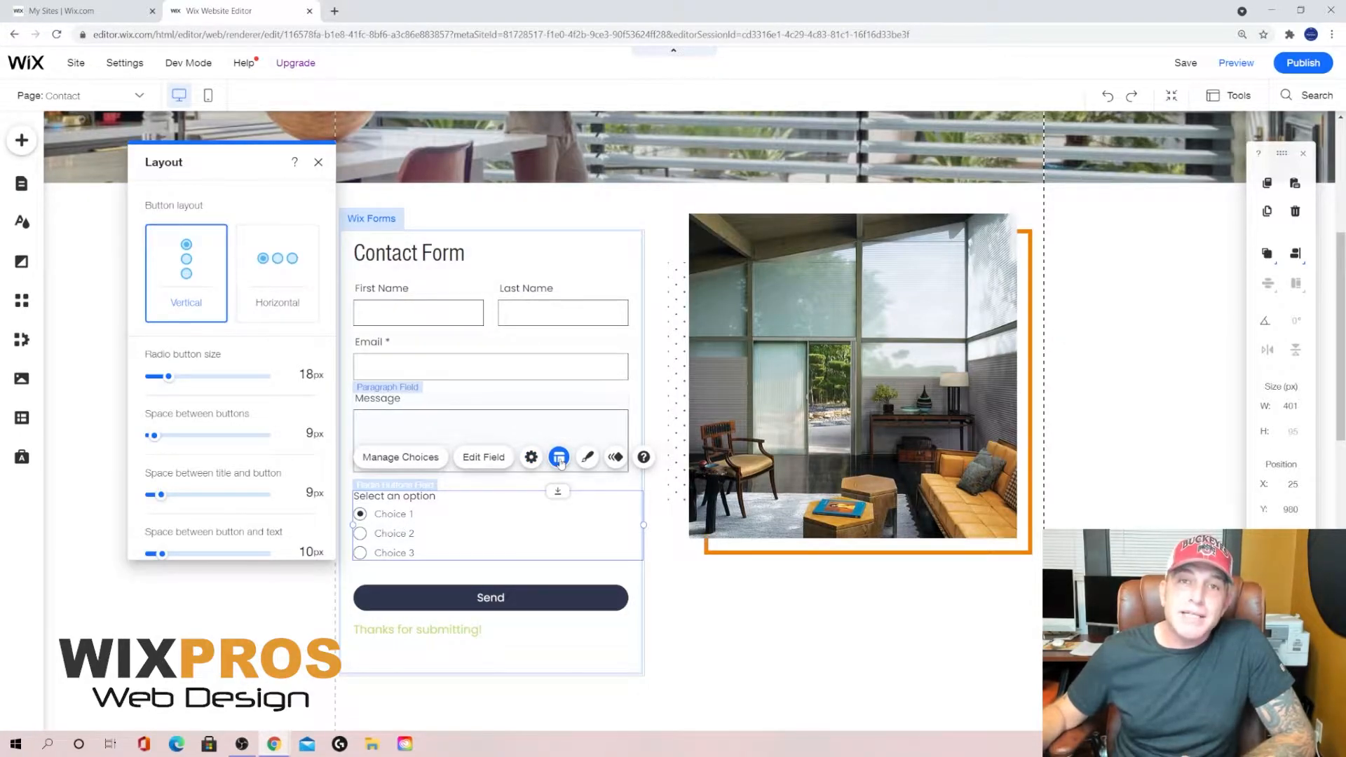
pyautogui.click(281, 280)
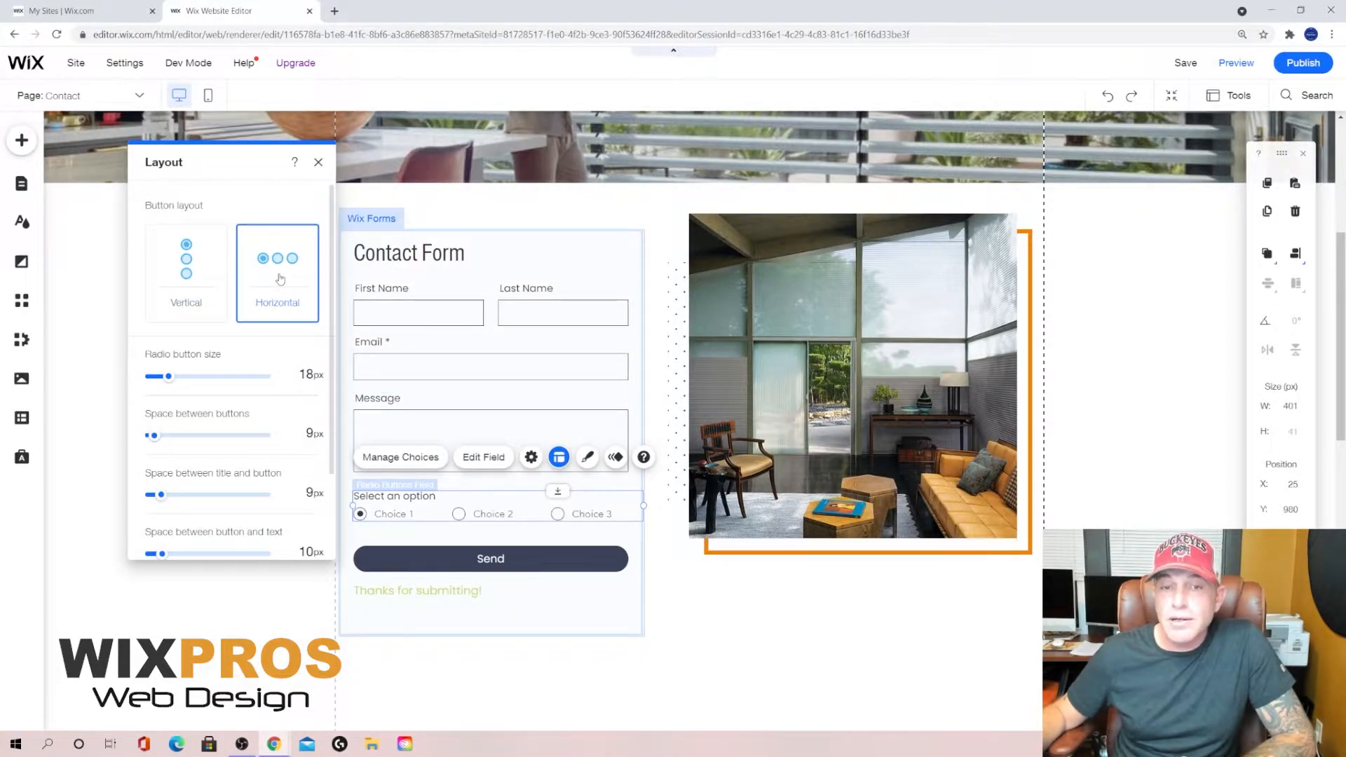
pyautogui.click(629, 609)
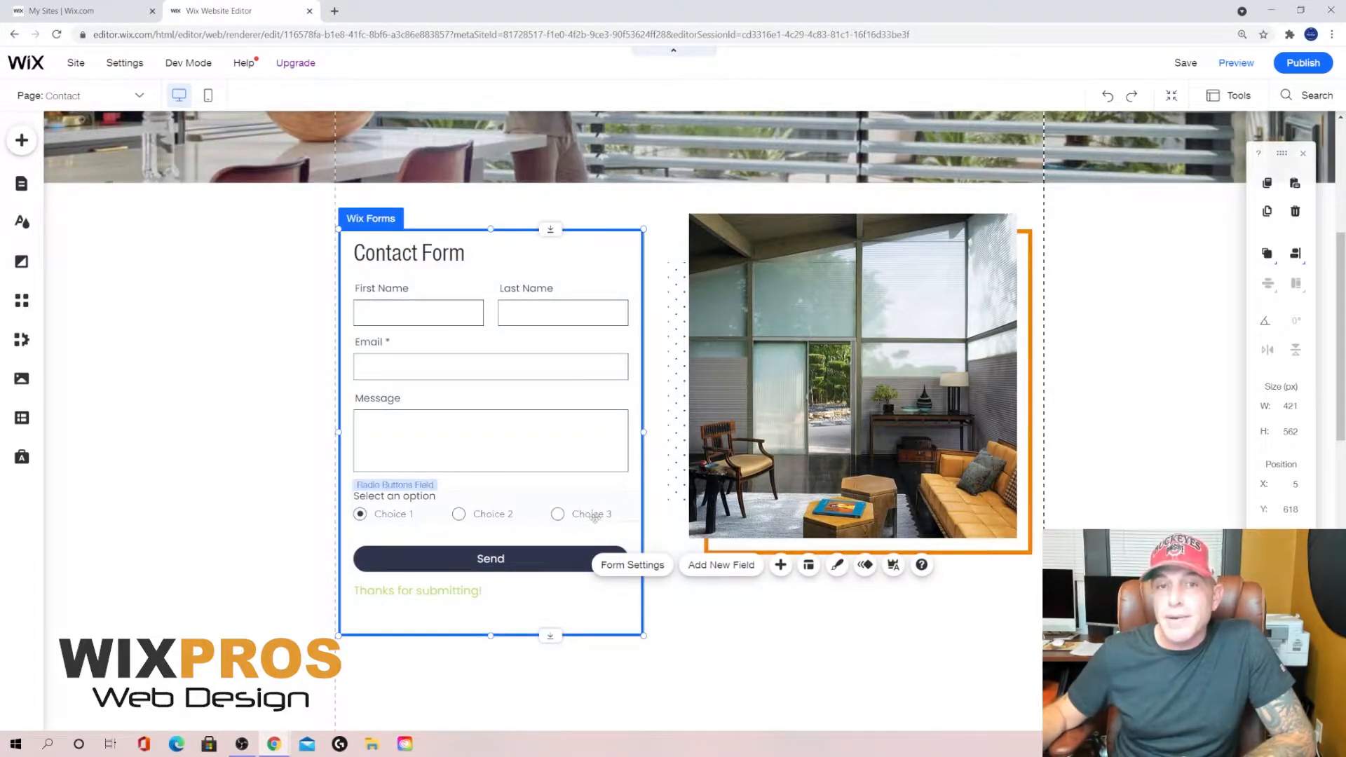
# Change the label of the radio buttons field's first choice to "Car"
pyautogui.click(547, 513)
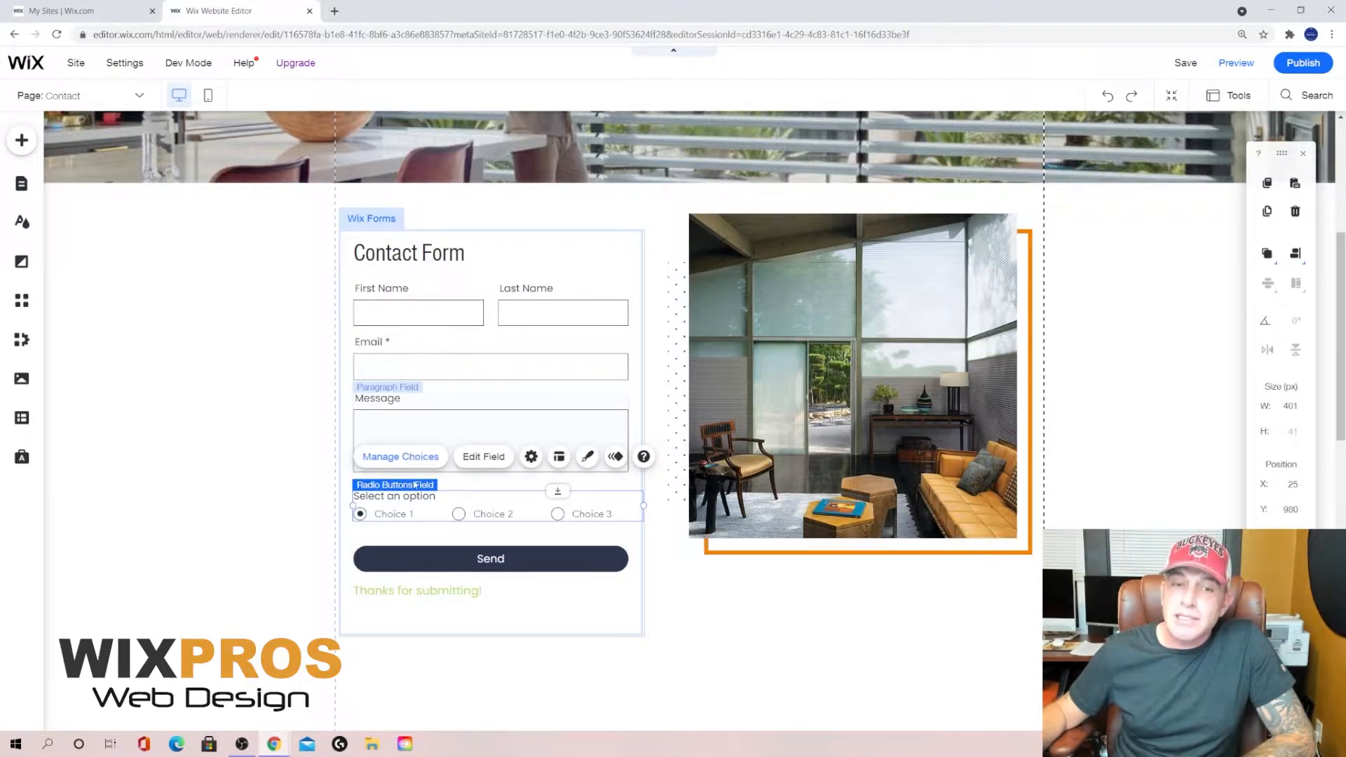
pyautogui.click(426, 458)
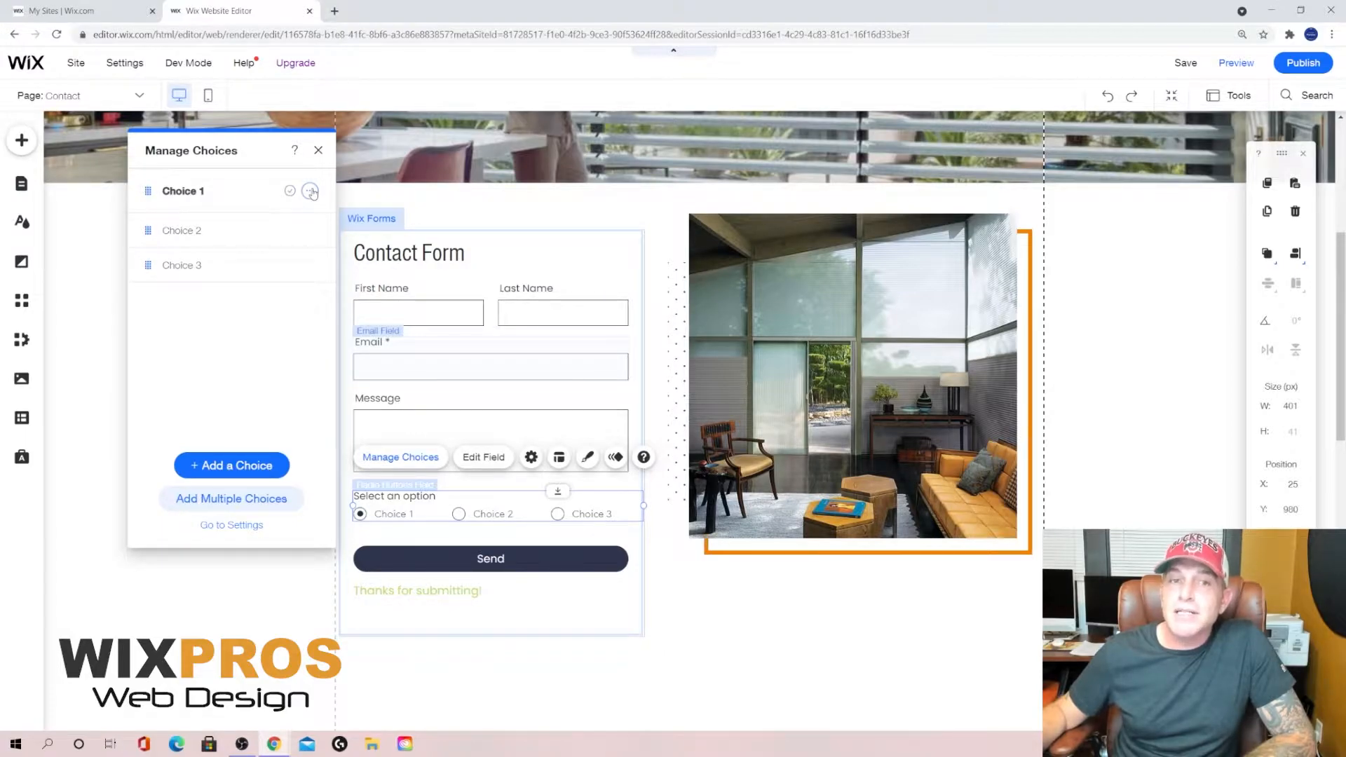
pyautogui.click(311, 191)
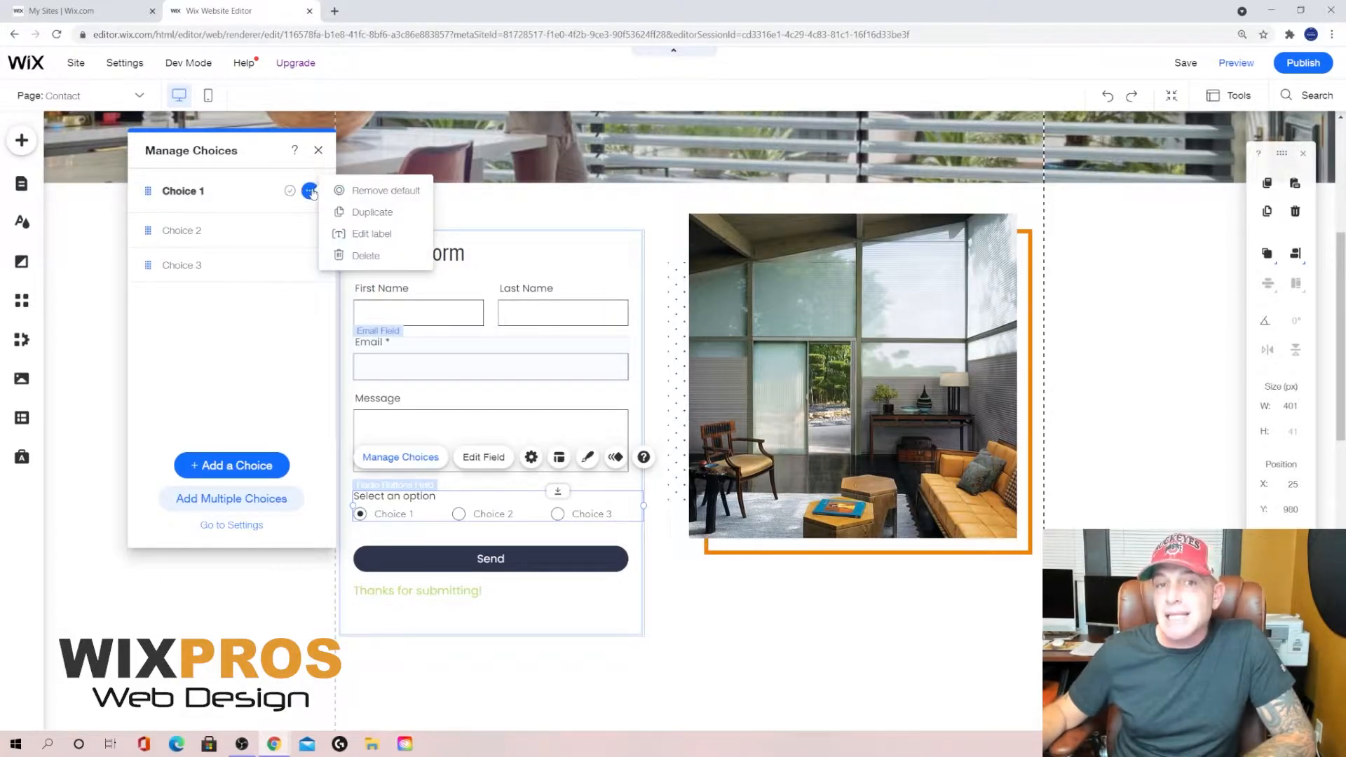
pyautogui.click(361, 234)
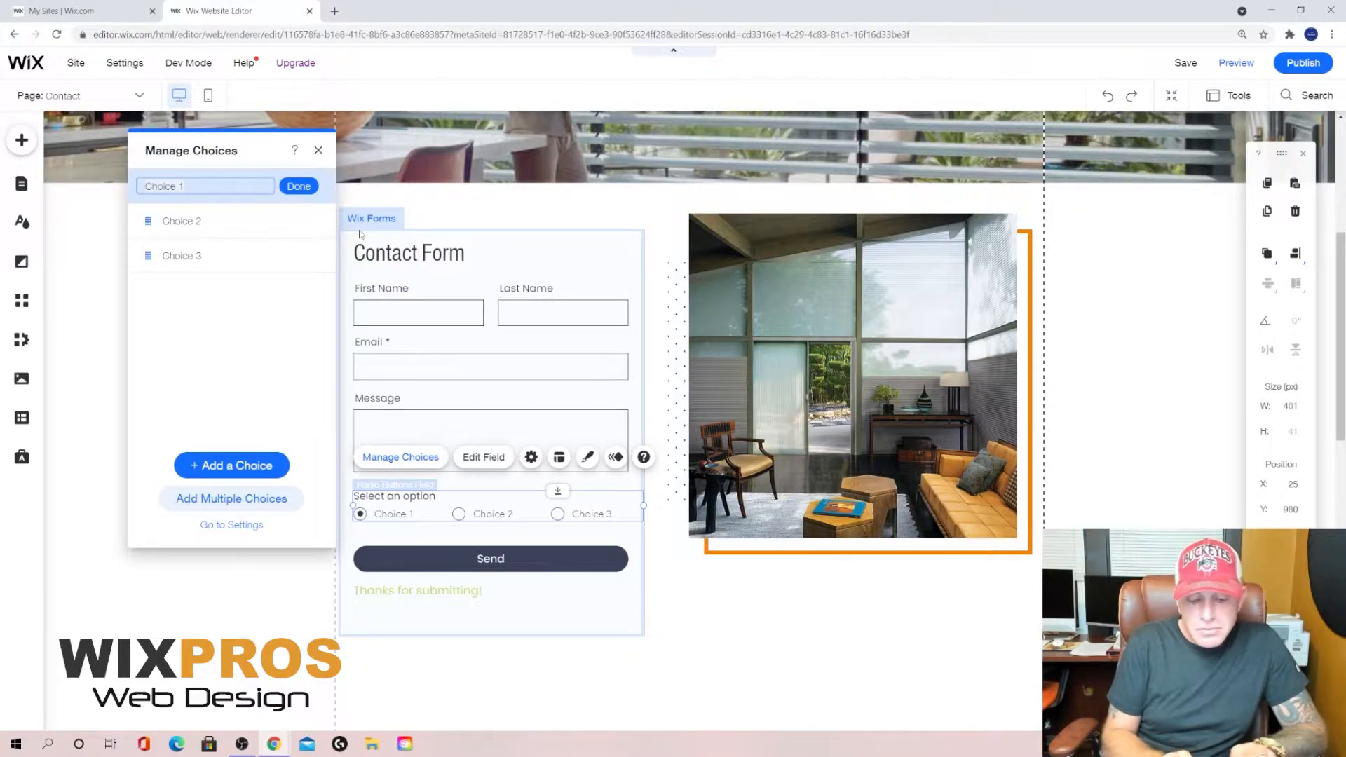
pyautogui.write('C')
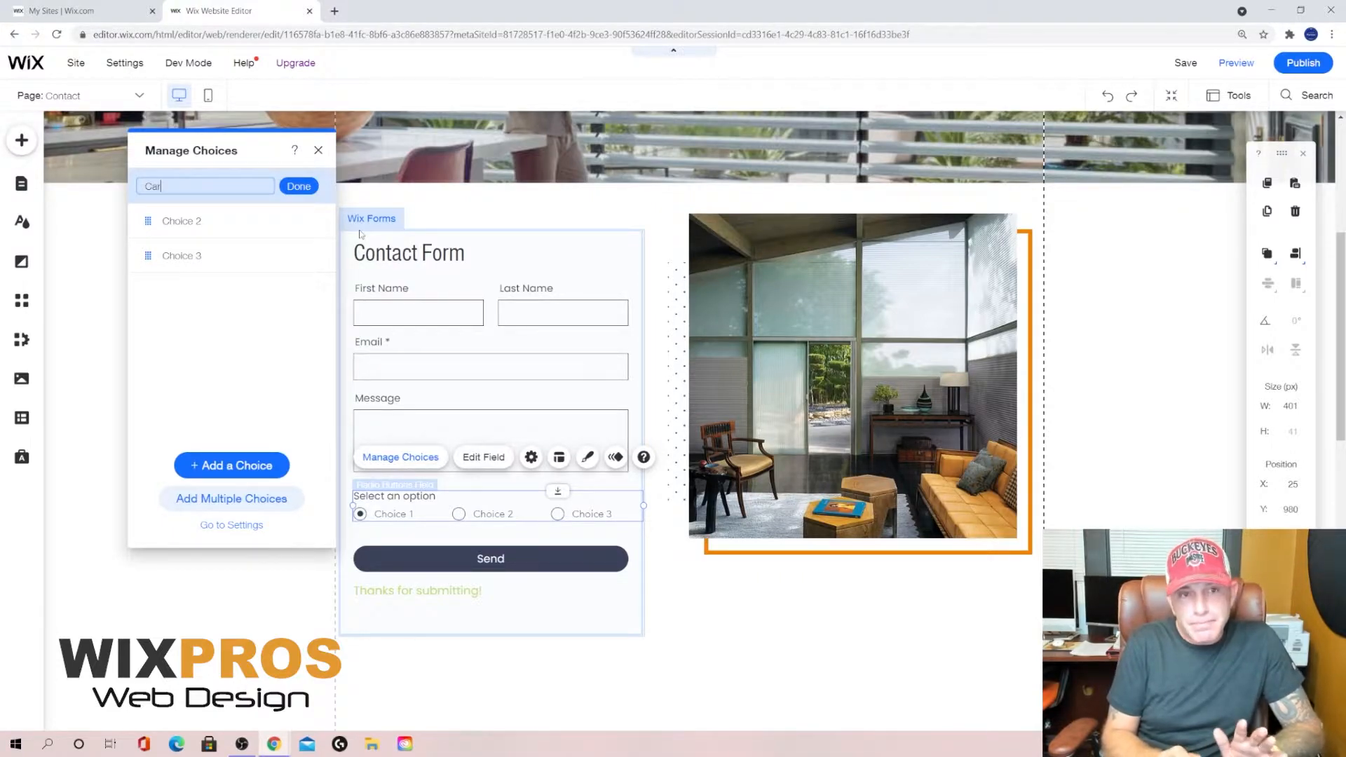
pyautogui.write('ar')
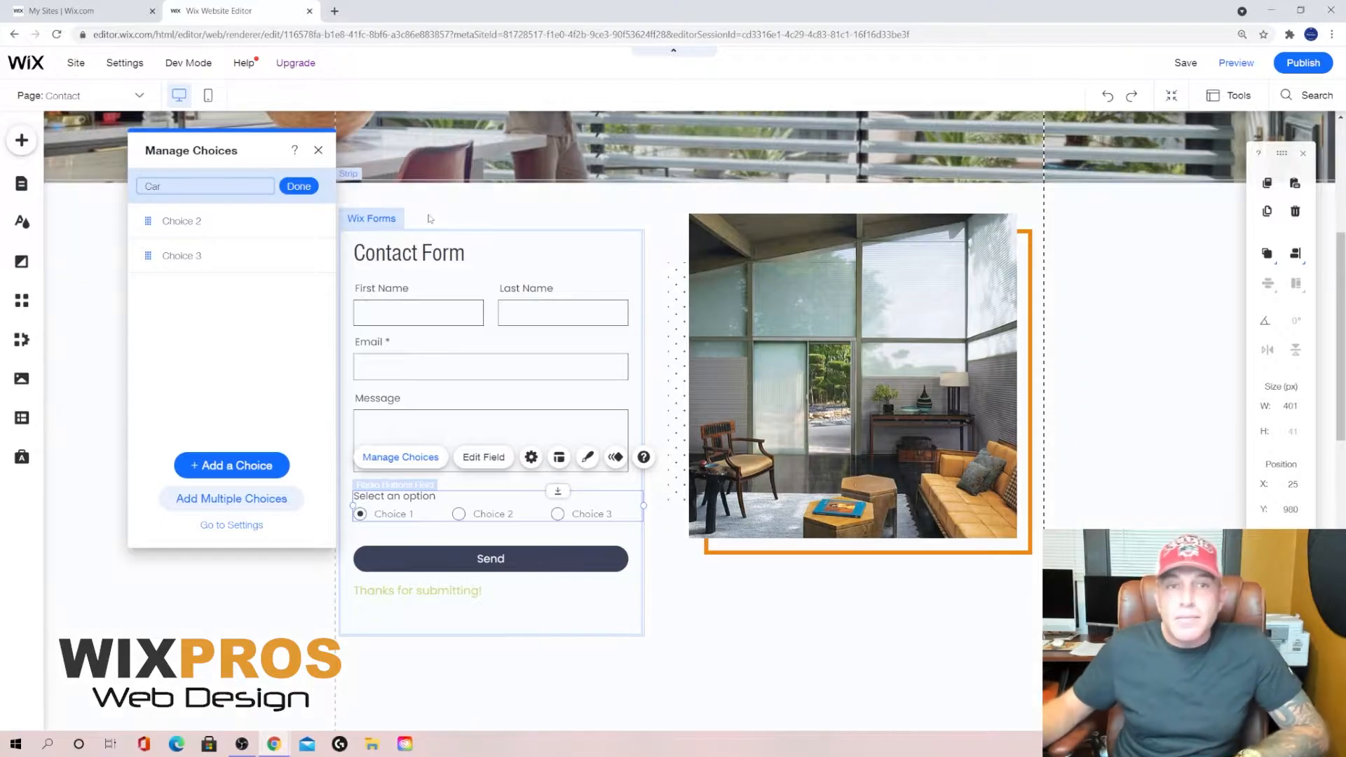
pyautogui.click(299, 186)
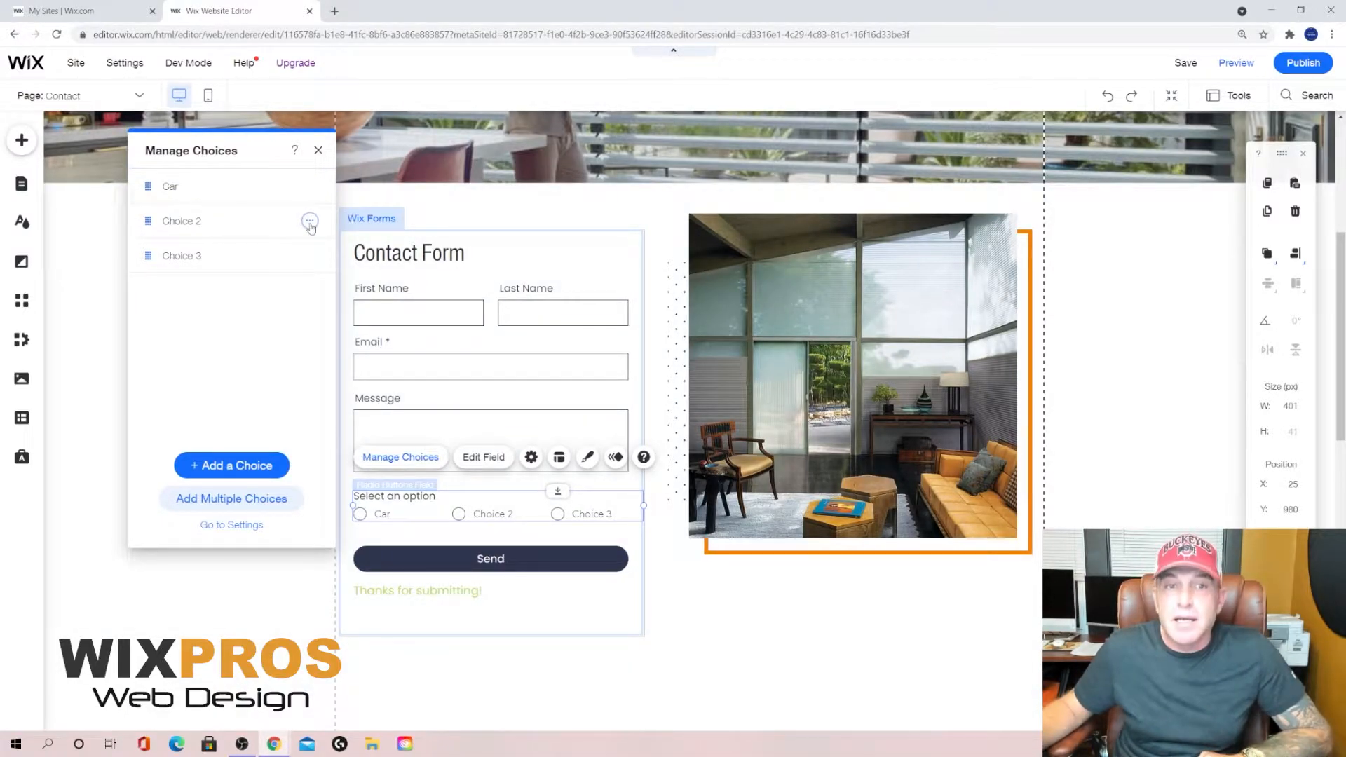
# Relabel the radio field's second choice as "Bus" and its third choice as "Both"
pyautogui.click(310, 221)
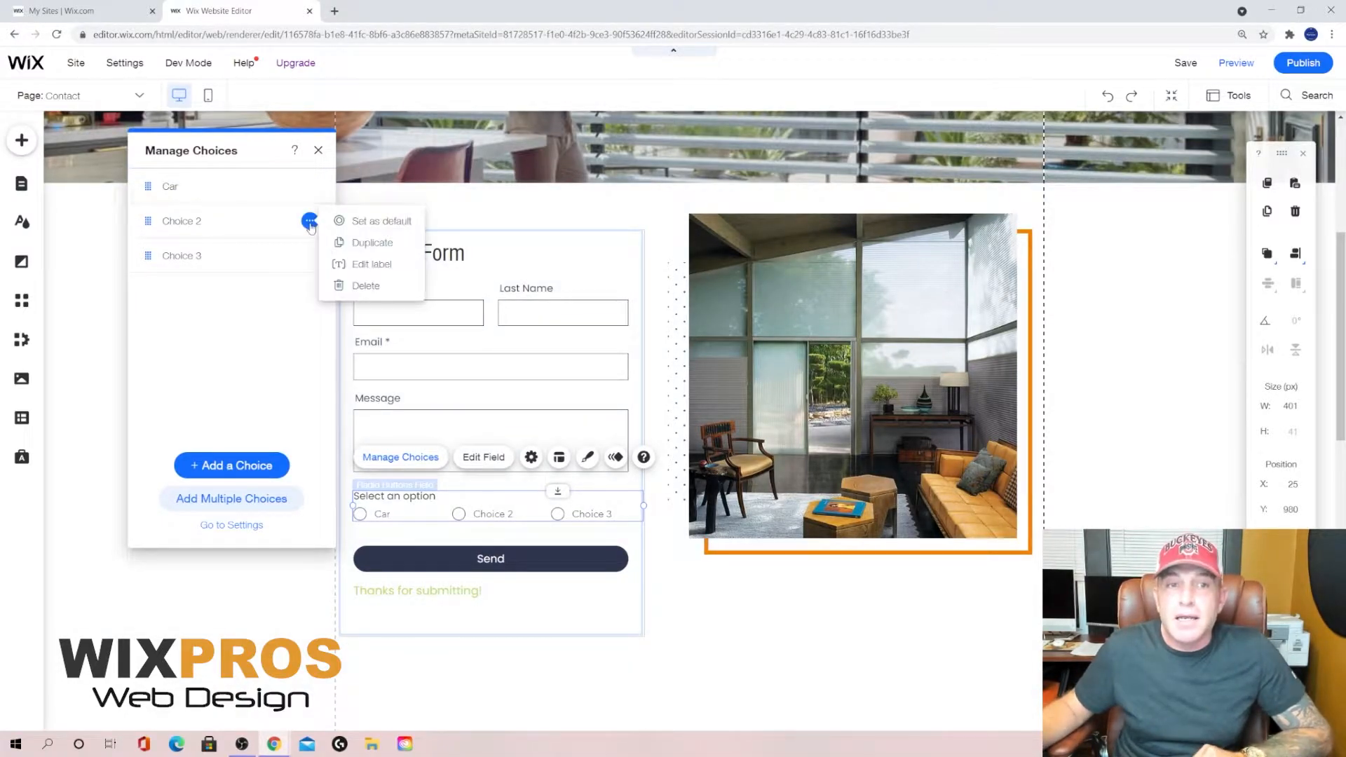
pyautogui.click(361, 265)
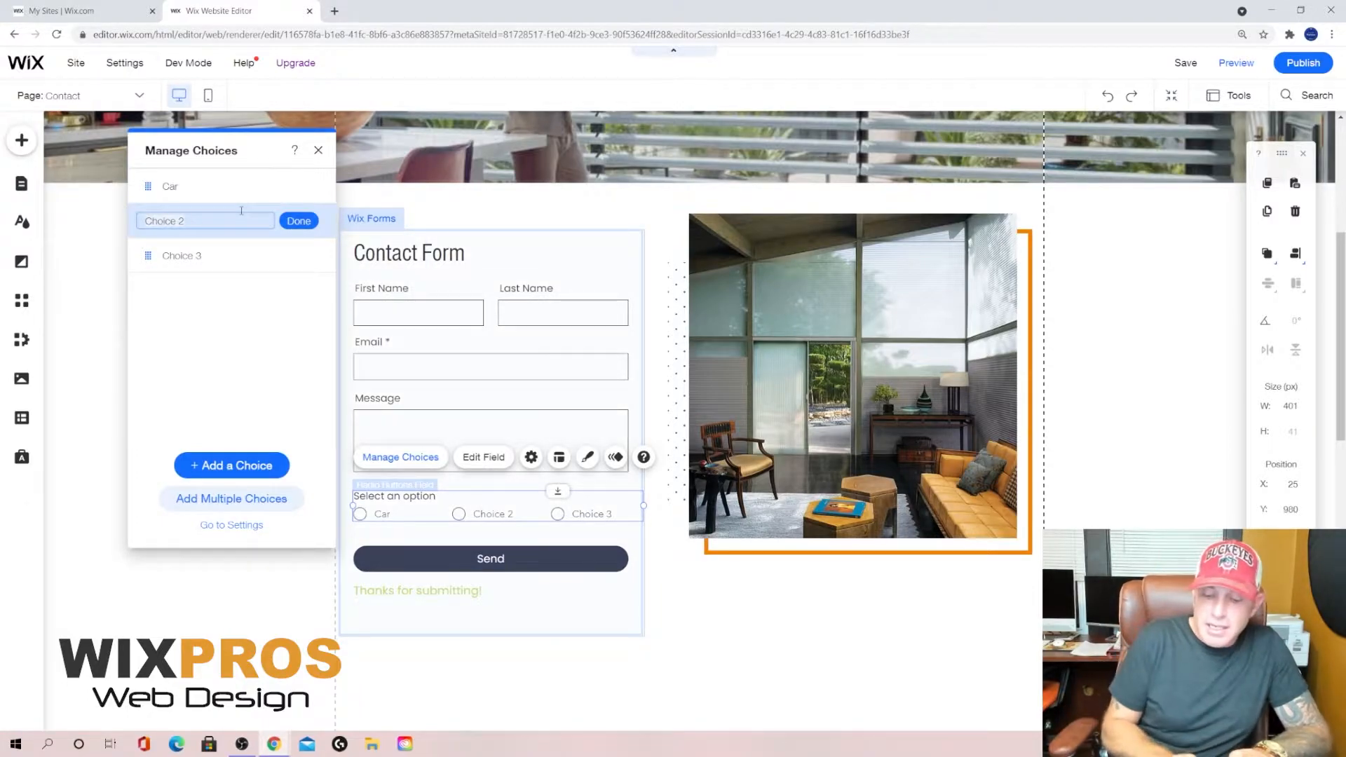
pyautogui.write('Bus')
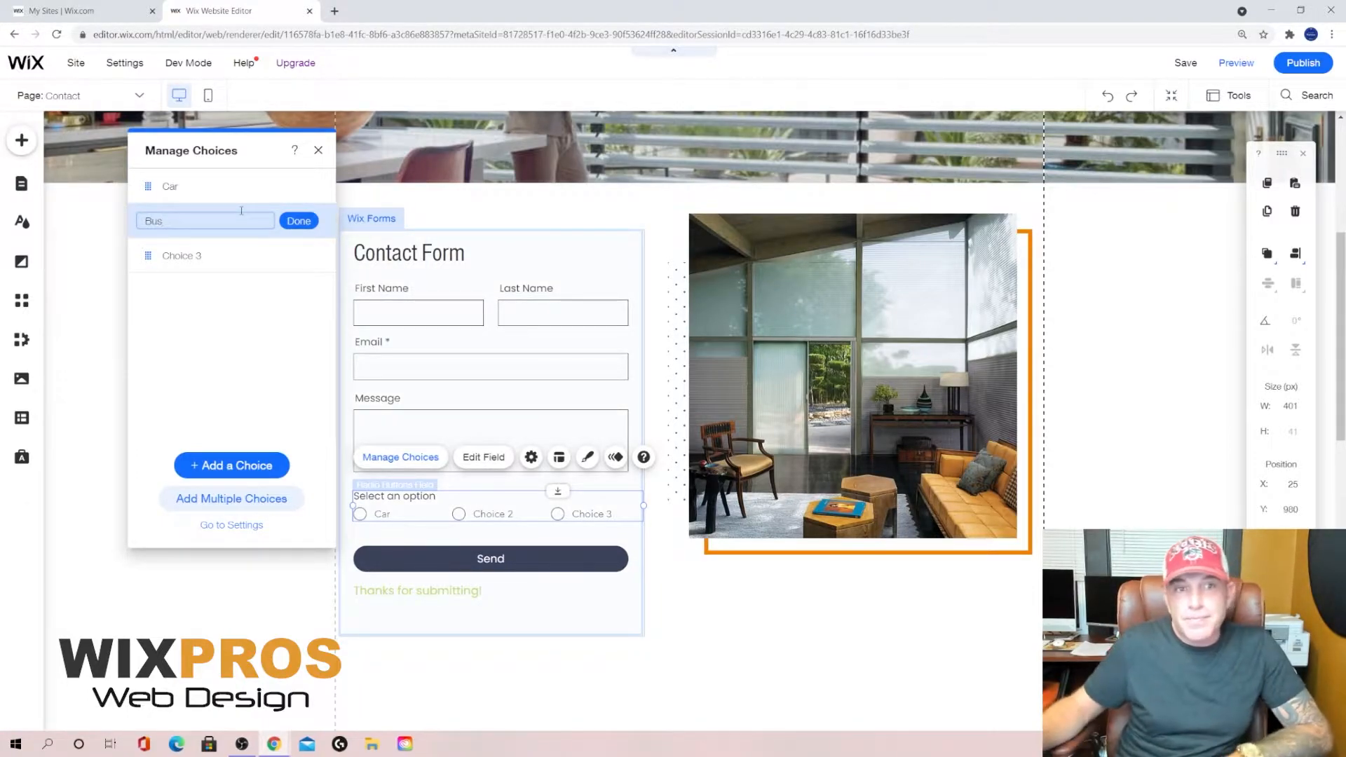
pyautogui.click(298, 222)
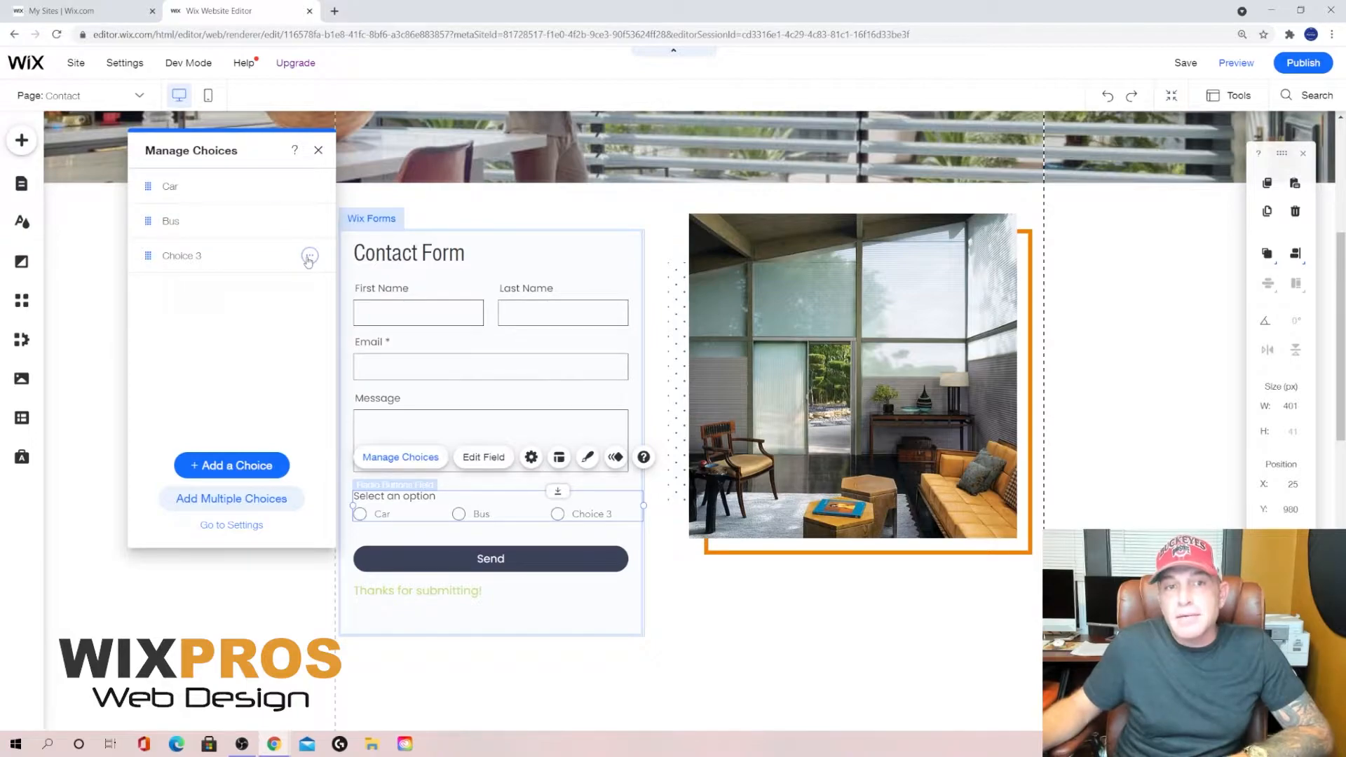
pyautogui.click(309, 255)
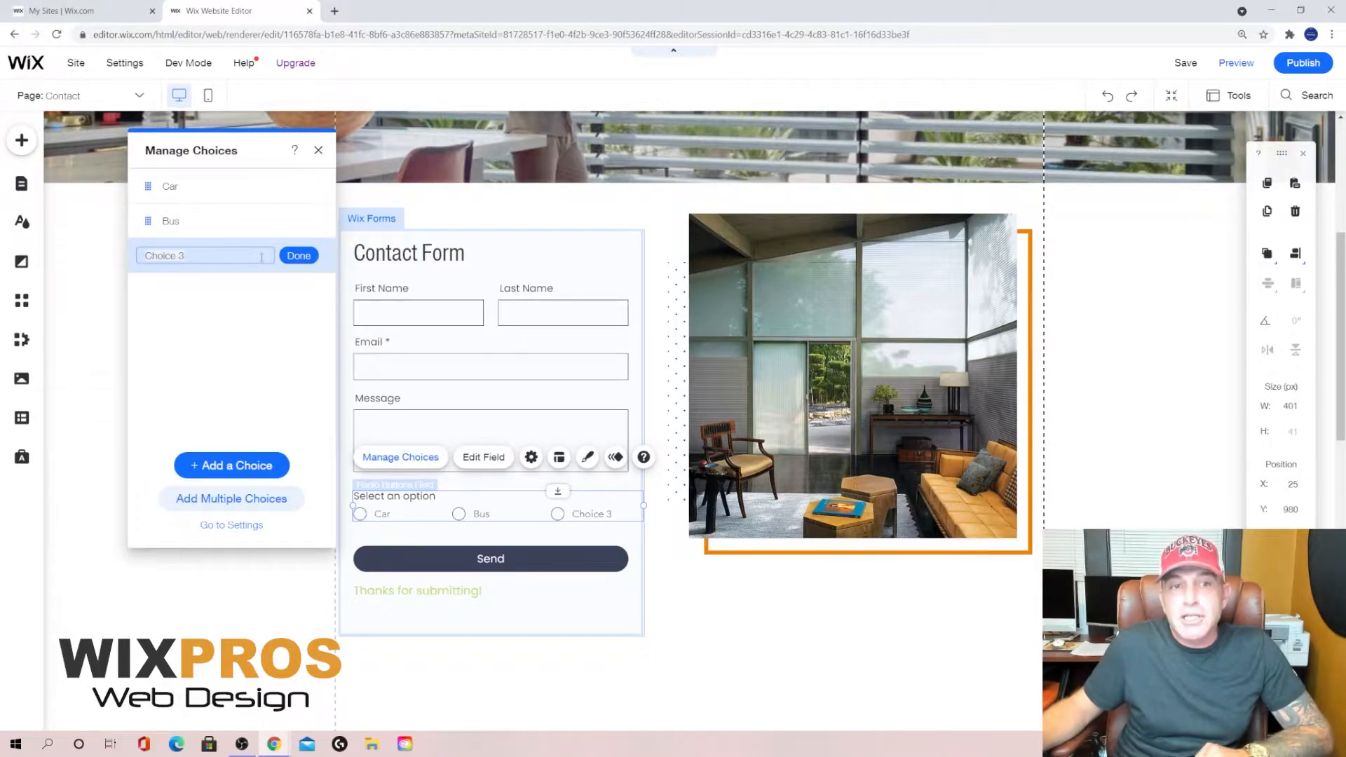
pyautogui.write('Both')
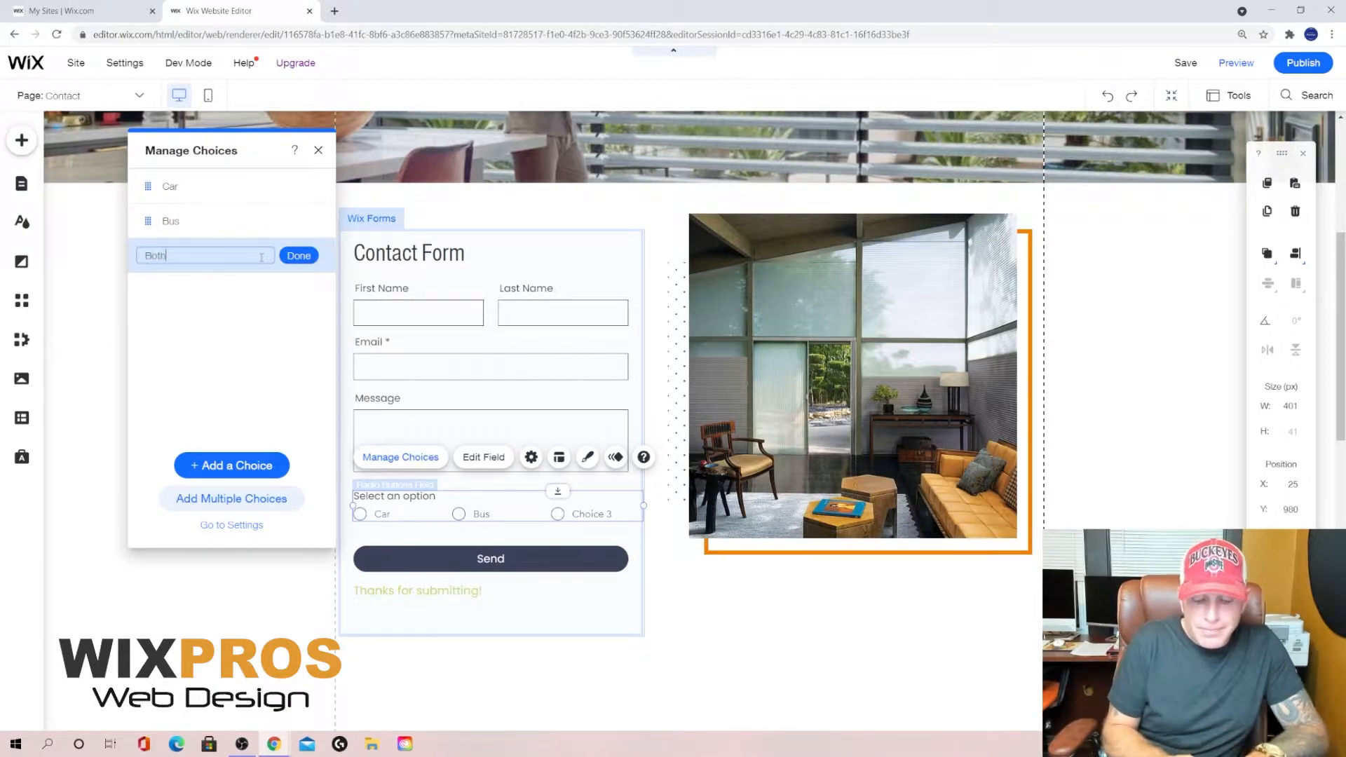
pyautogui.click(313, 261)
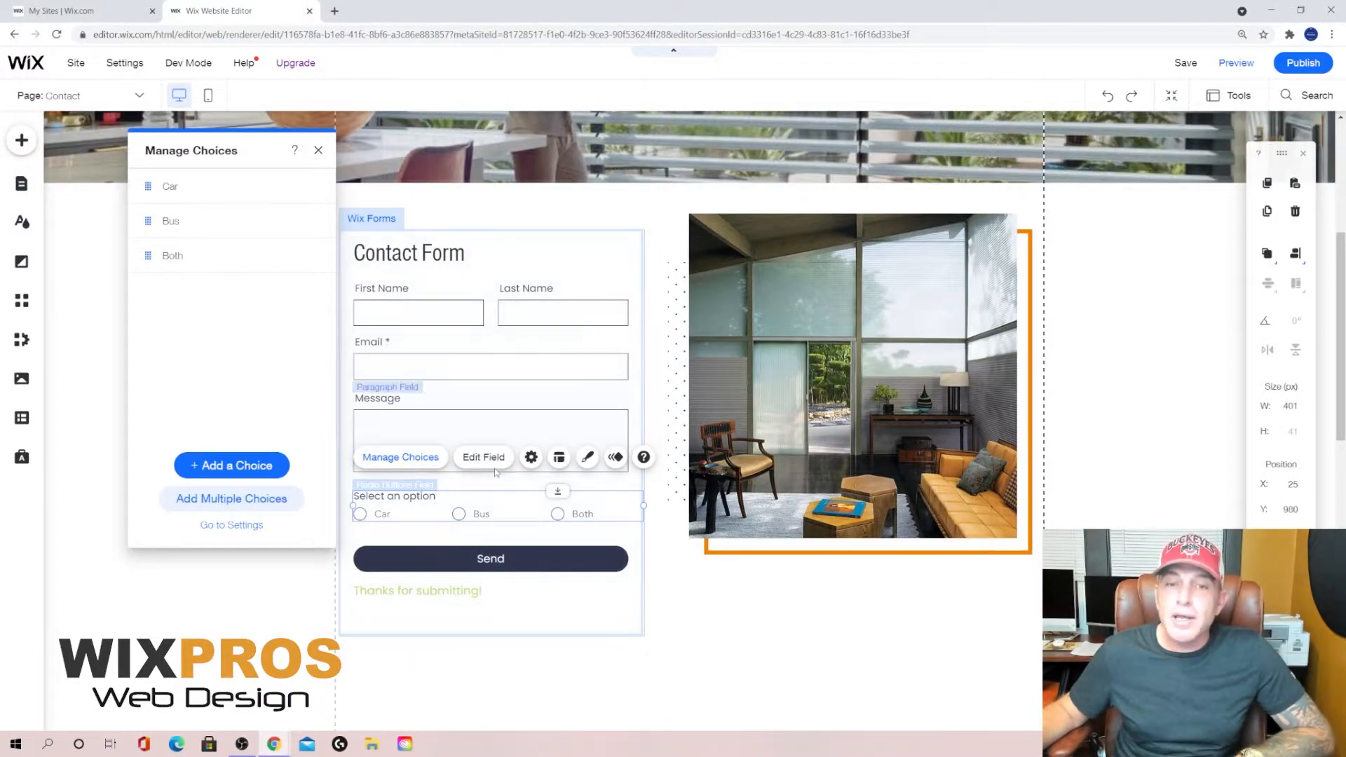
# Try the Paris/London/New York preset on the radio buttons, then apply the blue Red/Yellow/Blue preset design
pyautogui.click(561, 460)
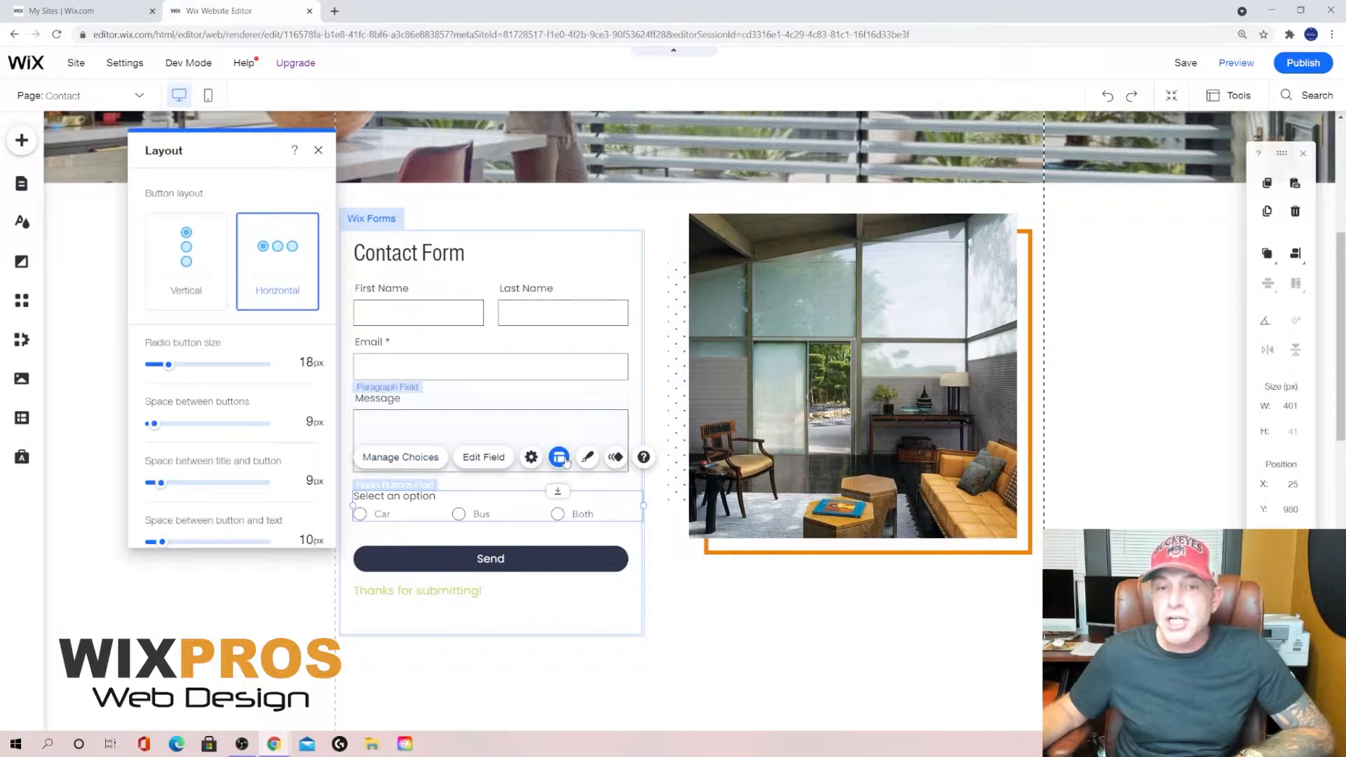
pyautogui.click(585, 457)
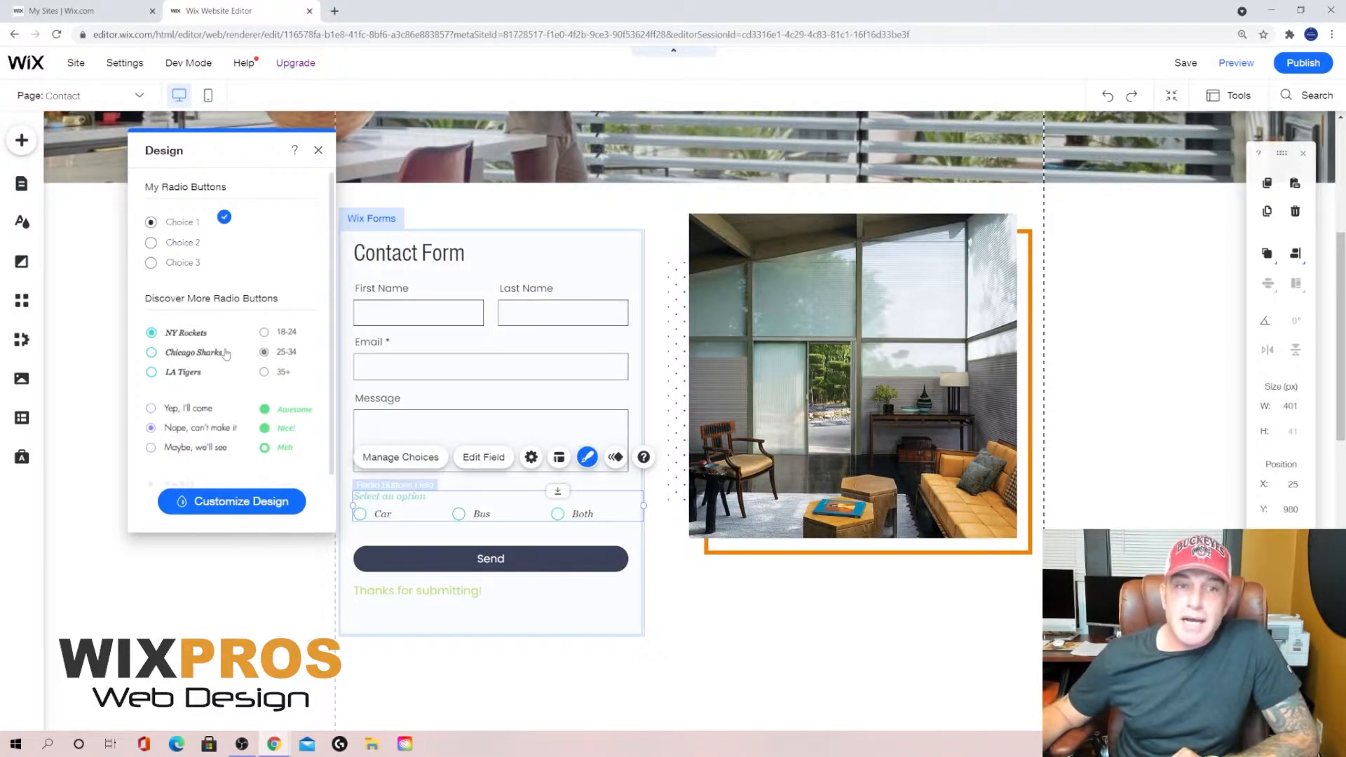
pyautogui.scroll(-2, 226, 355)
pyautogui.click(201, 449)
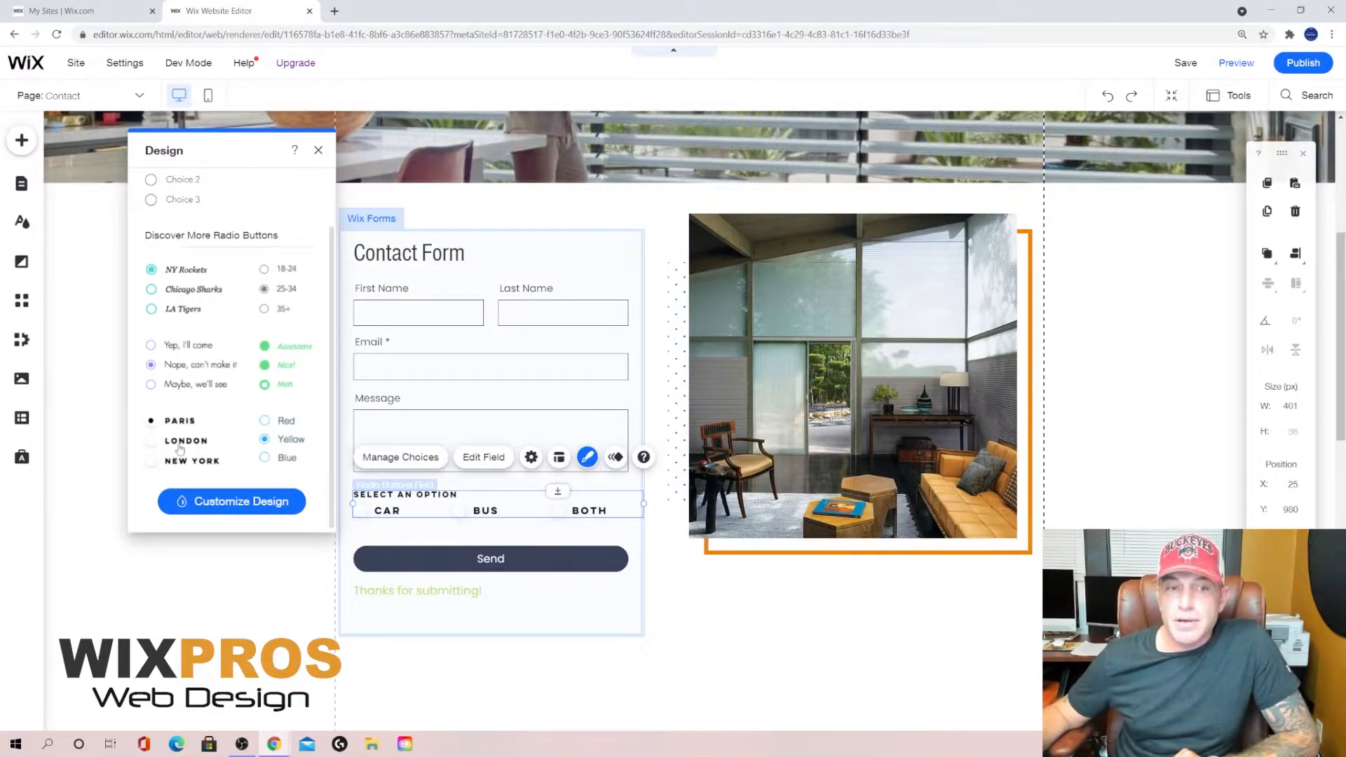
pyautogui.click(282, 440)
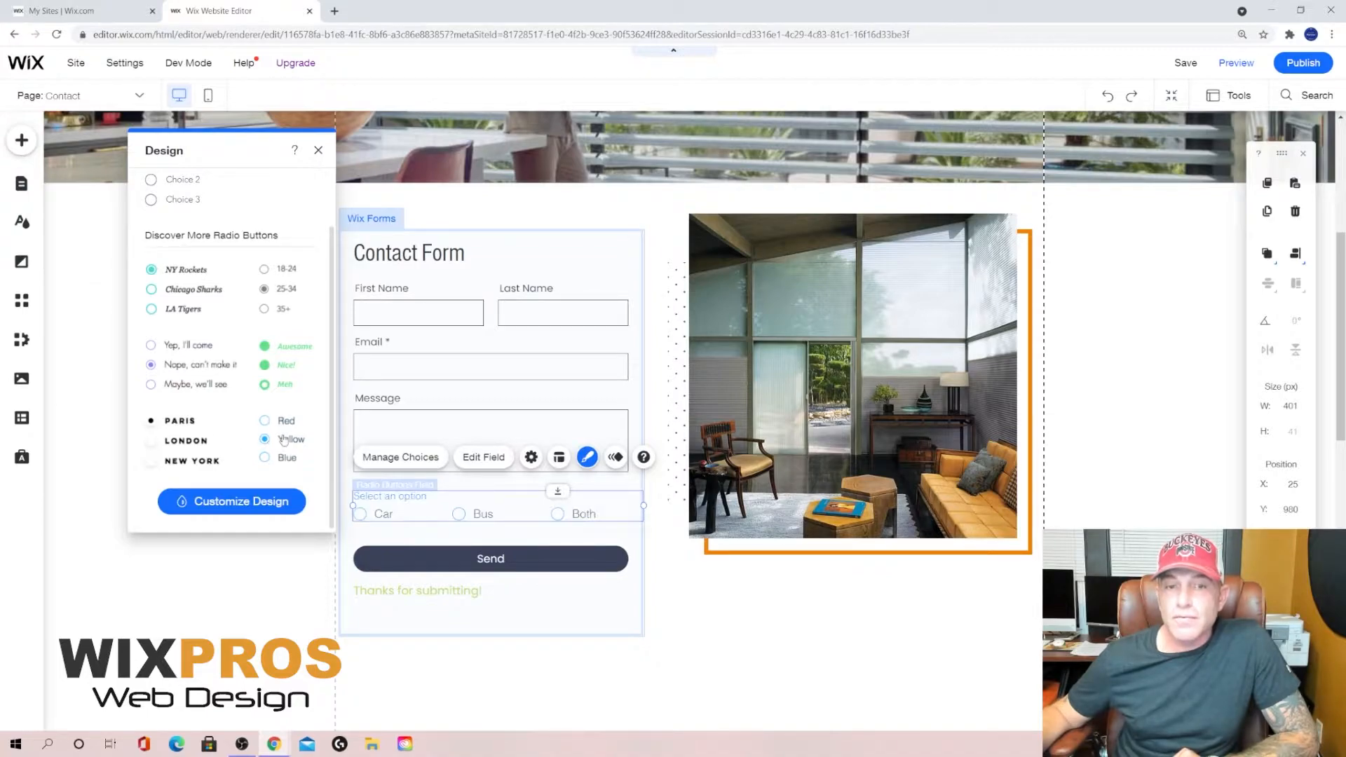
# Try the green, purple and NY Rockets preset designs on the radio buttons, then apply the gray 18-24/25-34/35+ preset
pyautogui.click(288, 371)
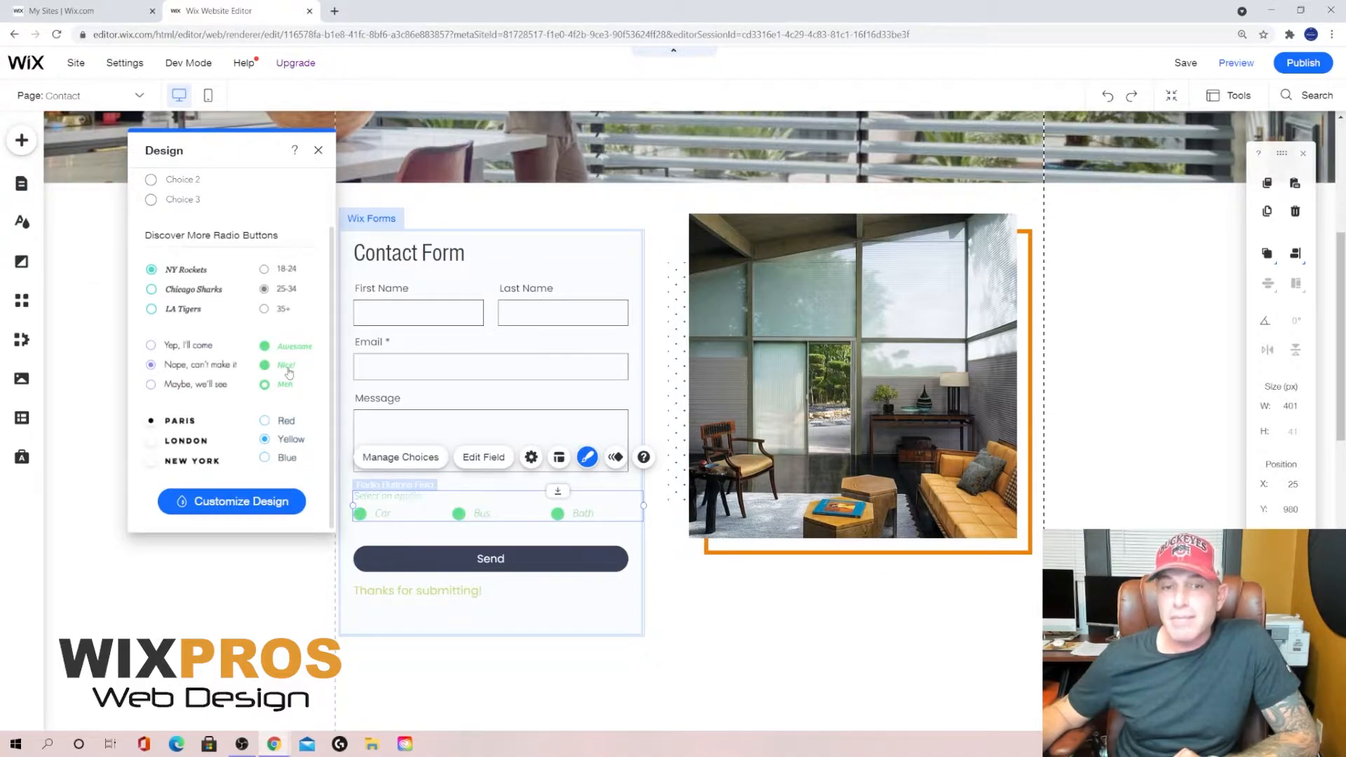
pyautogui.click(203, 362)
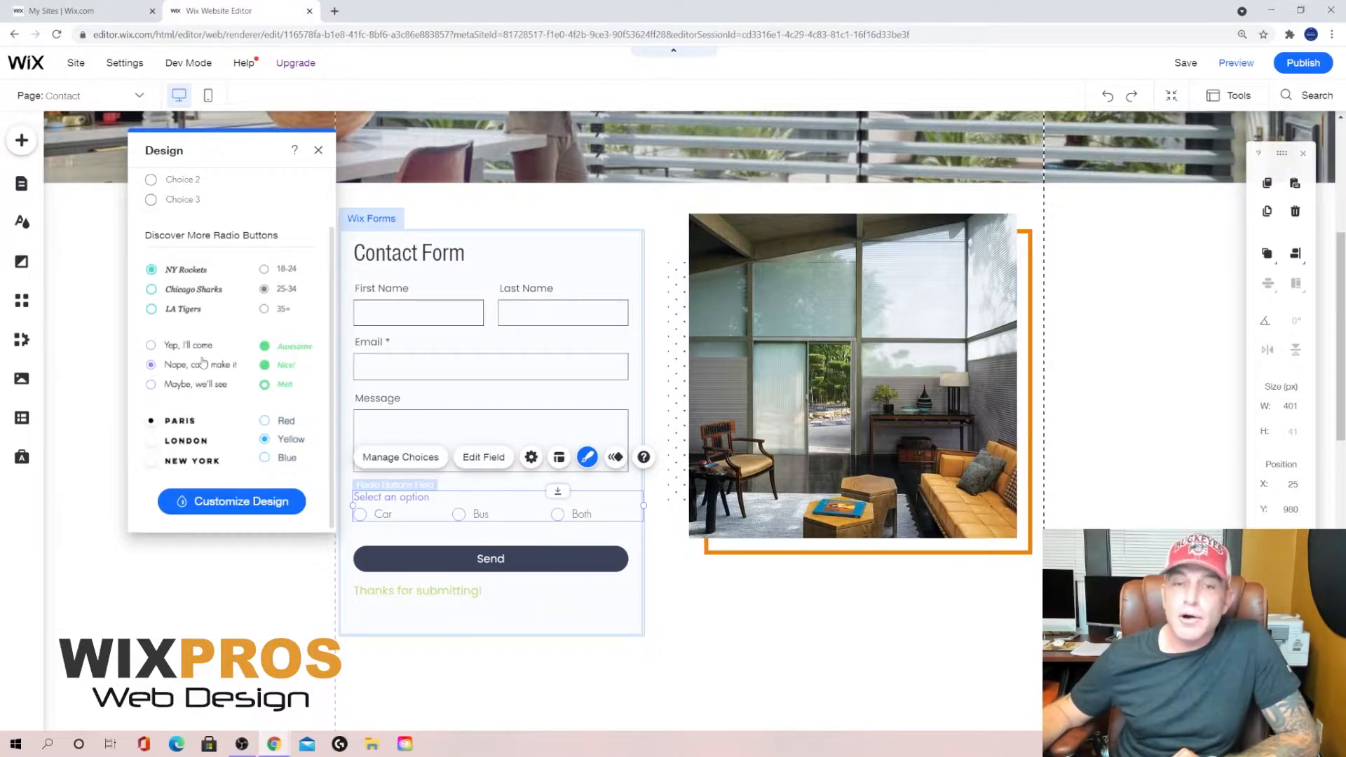
pyautogui.click(197, 309)
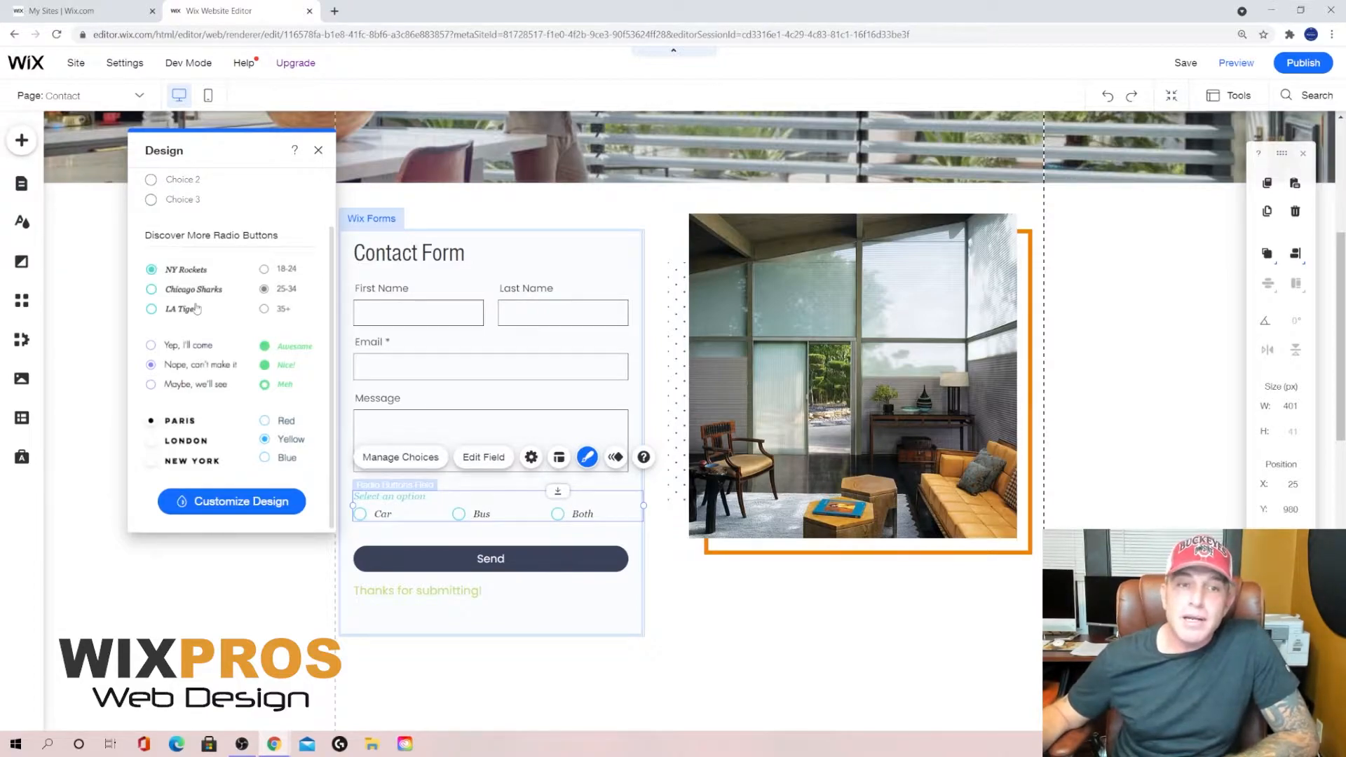
pyautogui.click(265, 293)
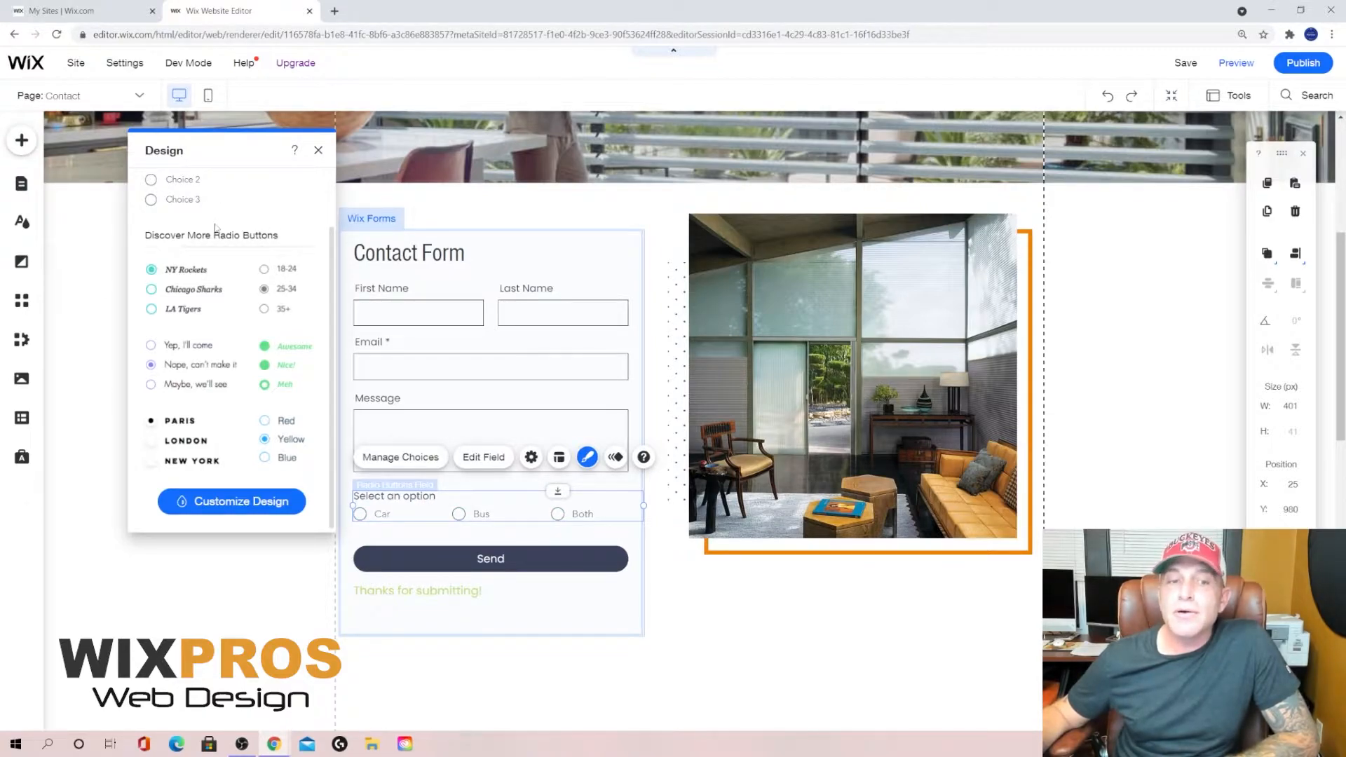
# Customize the radio buttons field's text design by setting the field title color to the custom red #FF4040
pyautogui.click(210, 501)
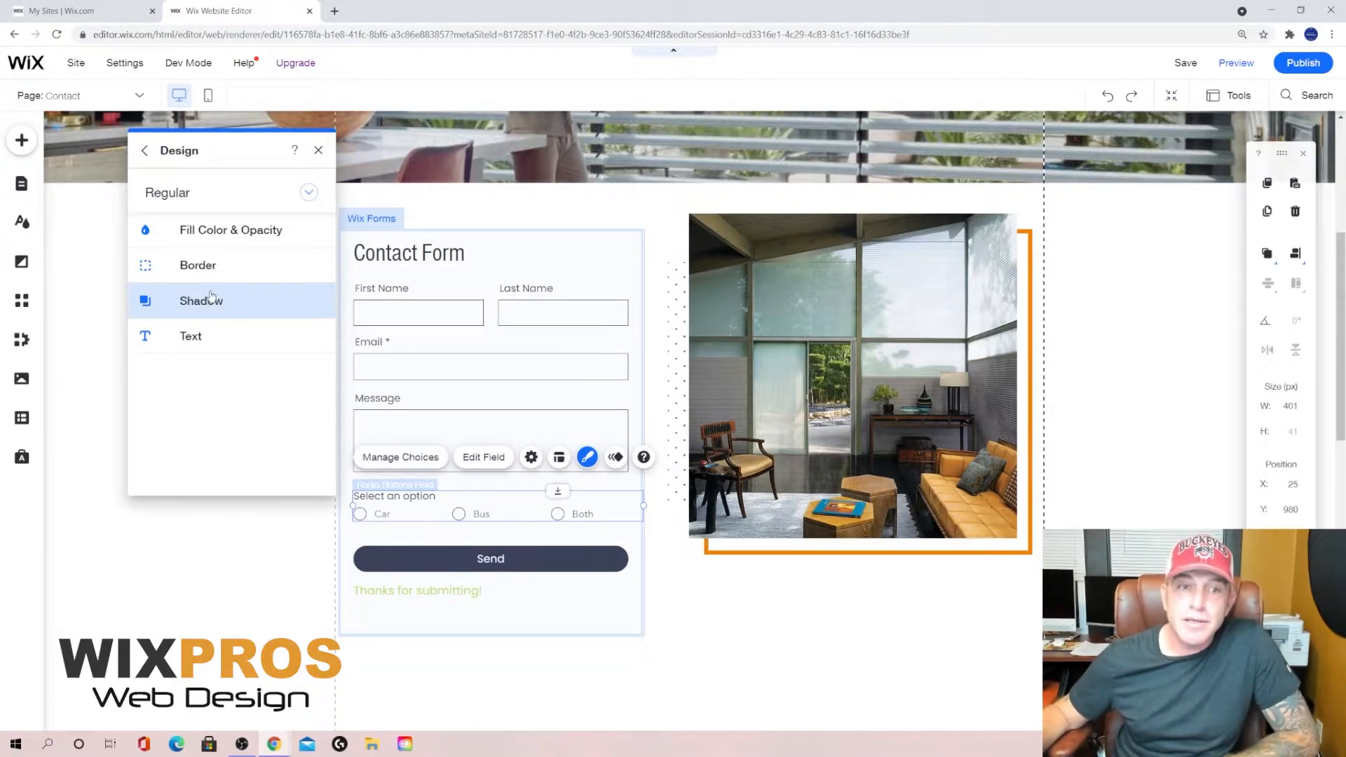
pyautogui.click(212, 338)
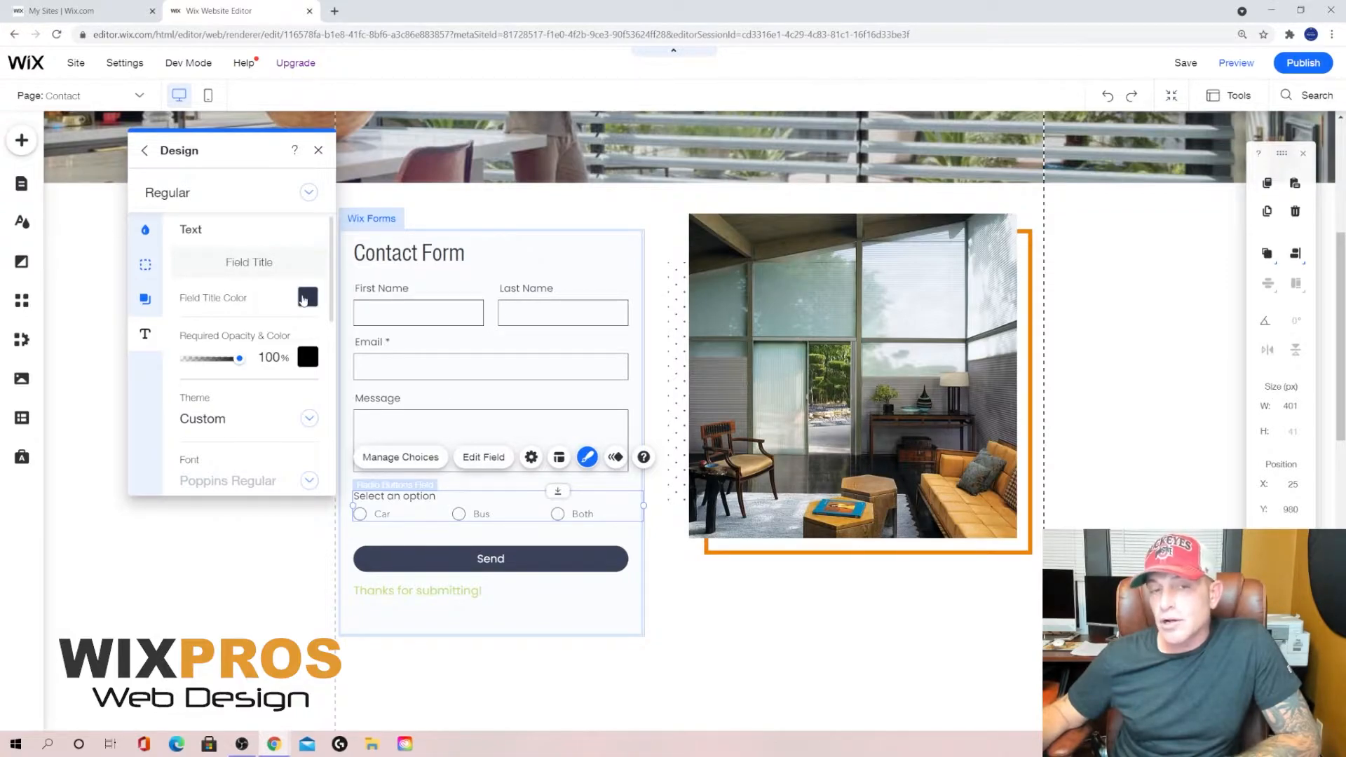
pyautogui.click(307, 298)
pyautogui.click(252, 391)
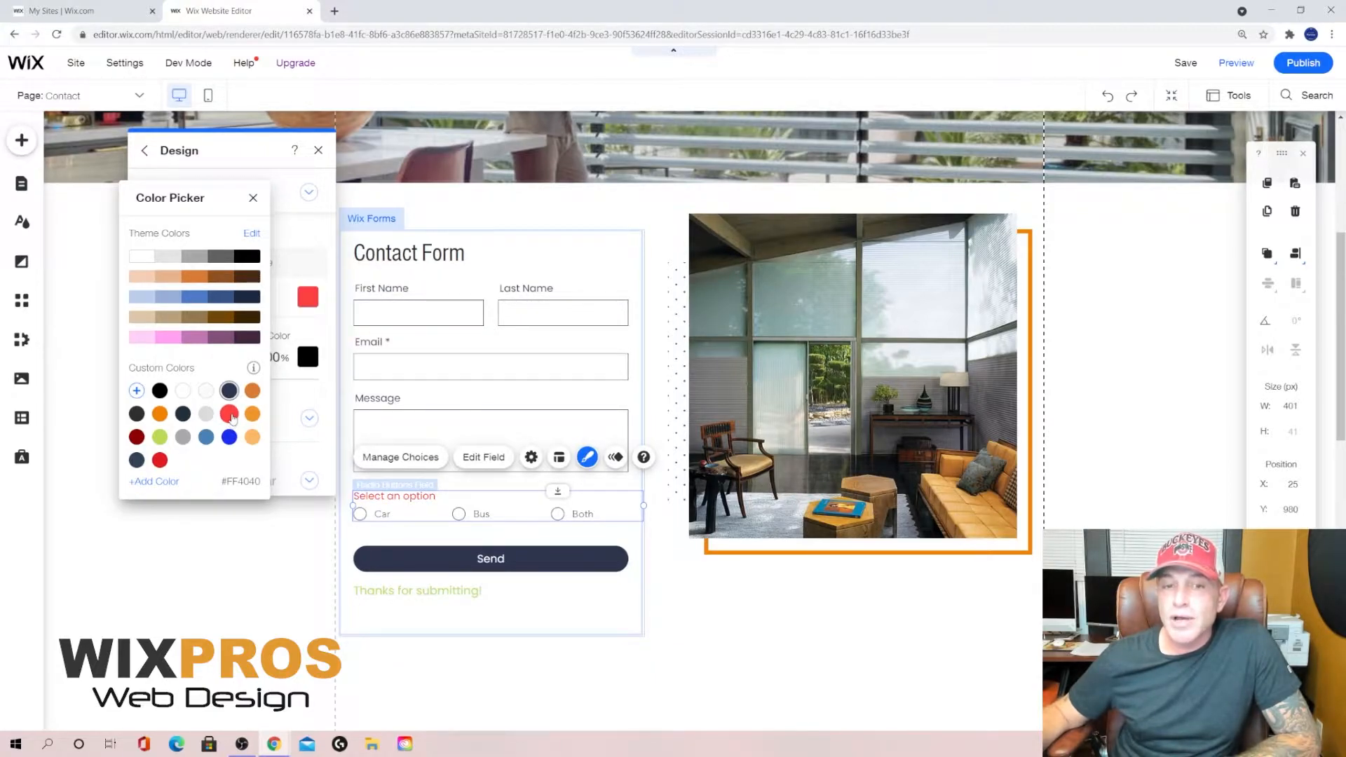
pyautogui.click(233, 415)
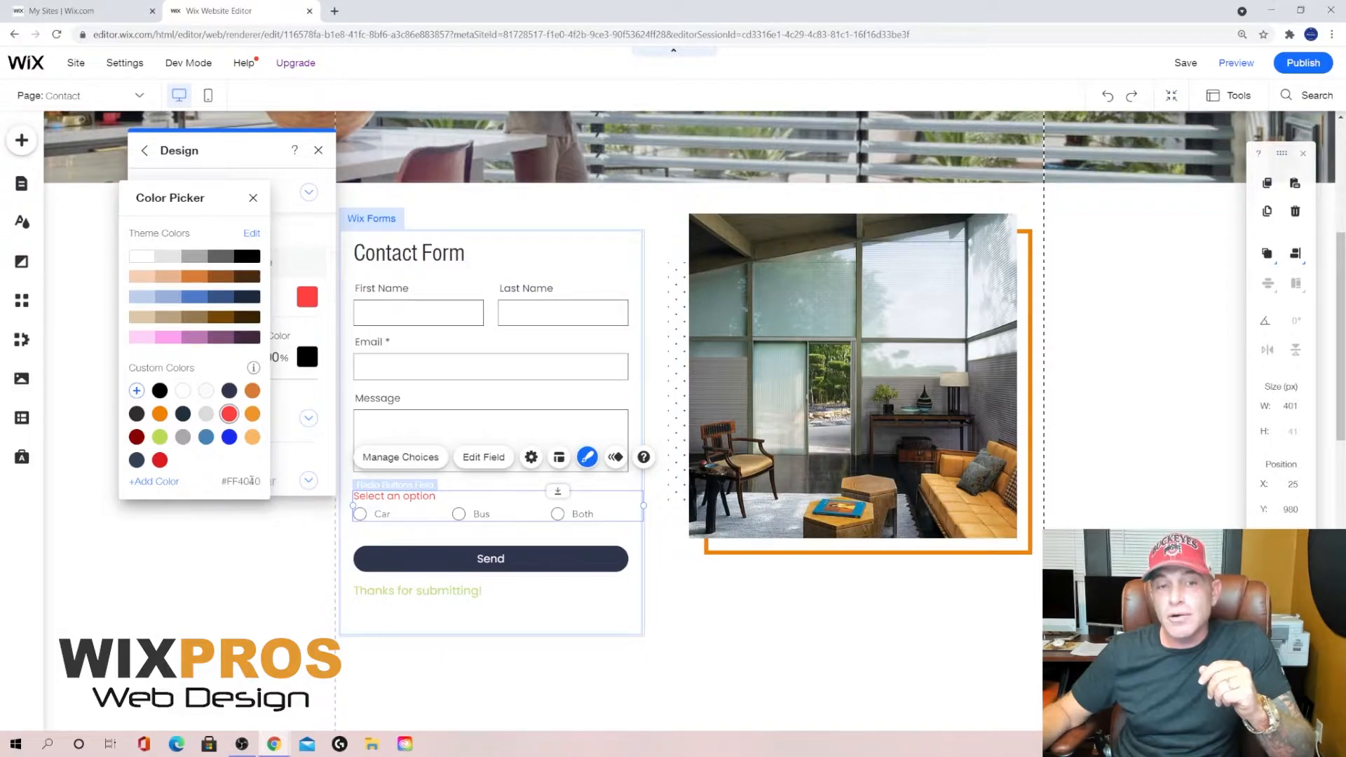
# Add the custom red #DE1D1D as the field title color, then close the design settings and dismiss the notification
pyautogui.click(155, 481)
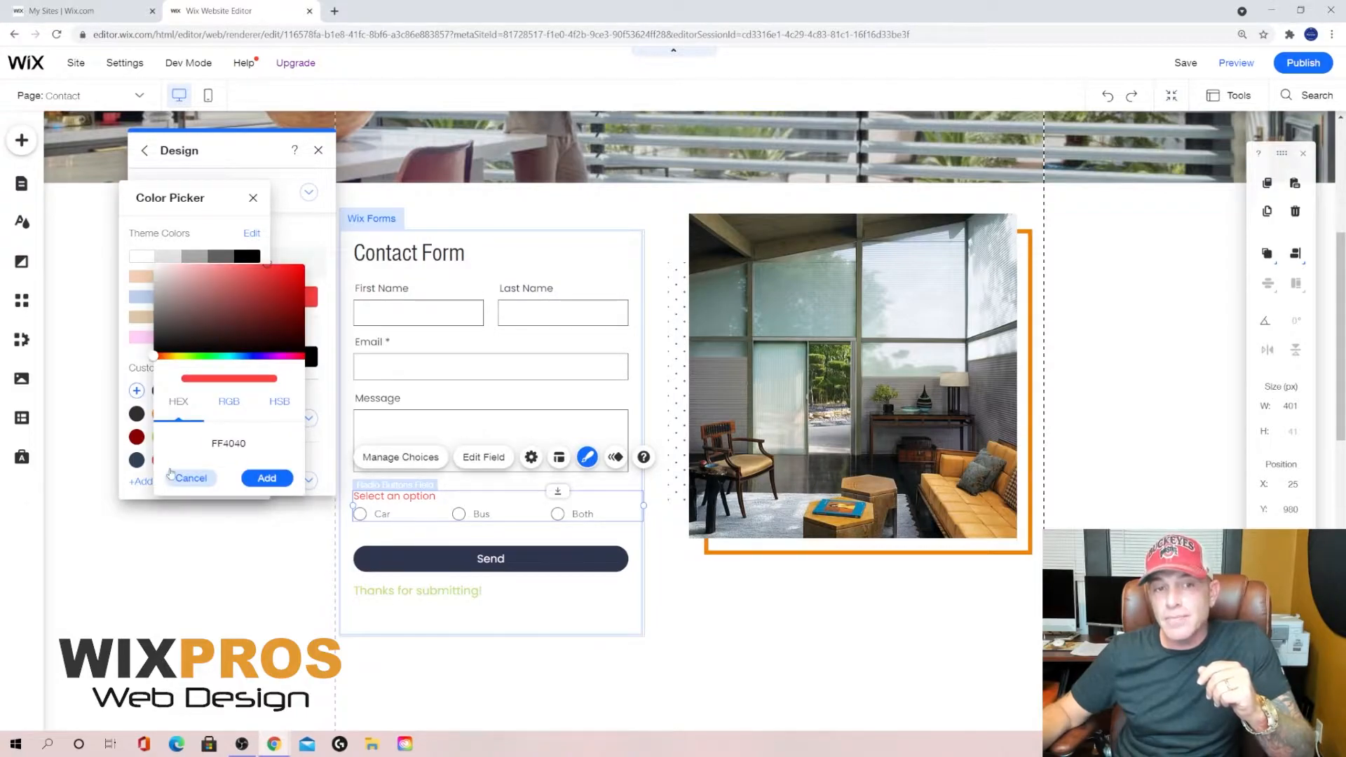
pyautogui.moveTo(263, 265); pyautogui.dragTo(284, 294)
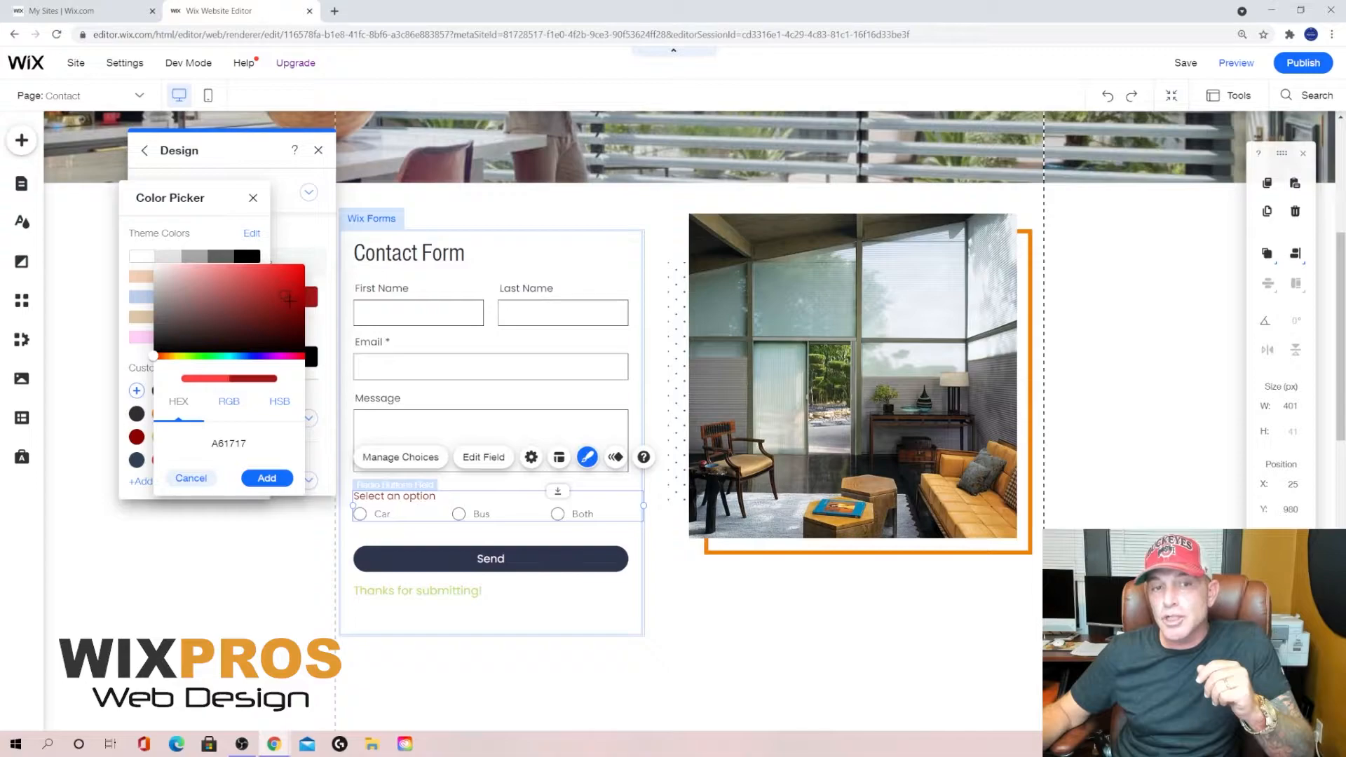
pyautogui.moveTo(283, 294)
pyautogui.mouseDown()
pyautogui.moveTo(264, 280)
pyautogui.moveTo(287, 275)
pyautogui.mouseUp()
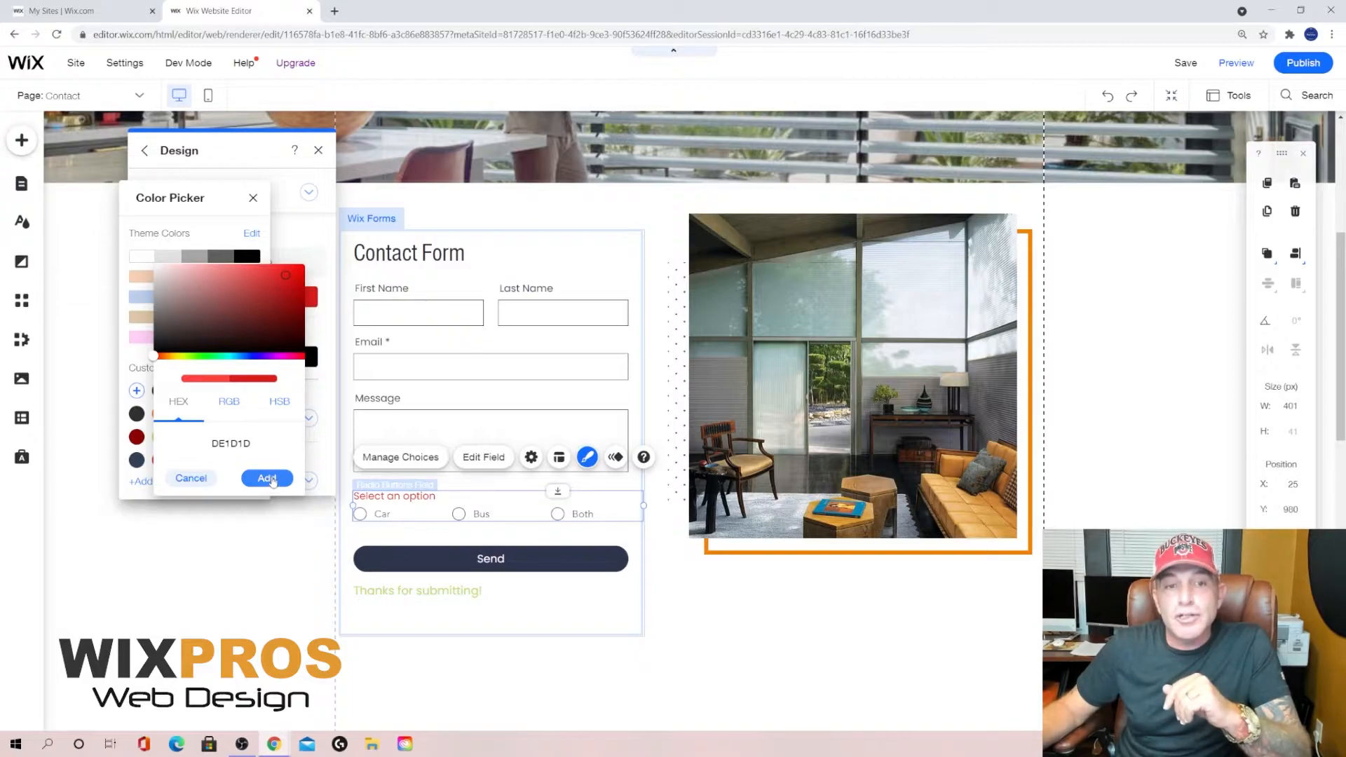
pyautogui.click(228, 412)
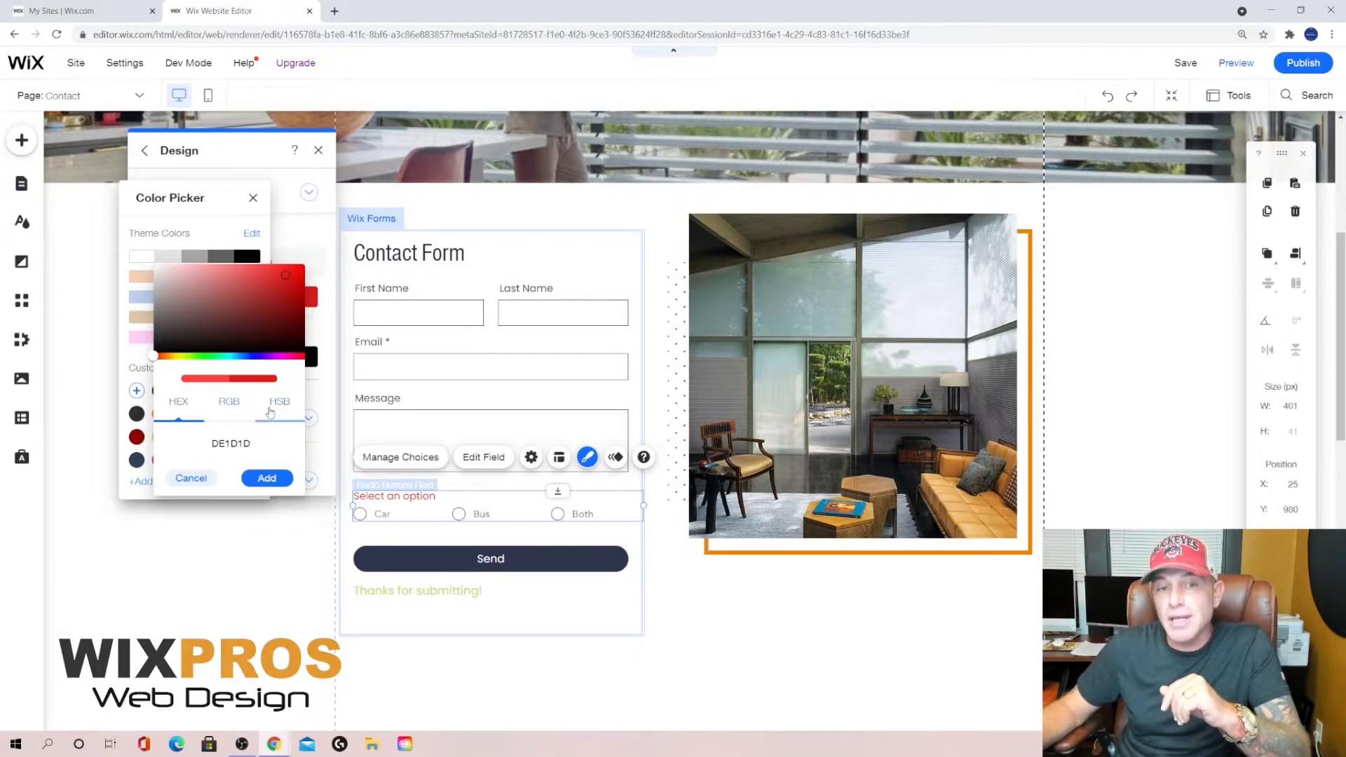
pyautogui.click(267, 479)
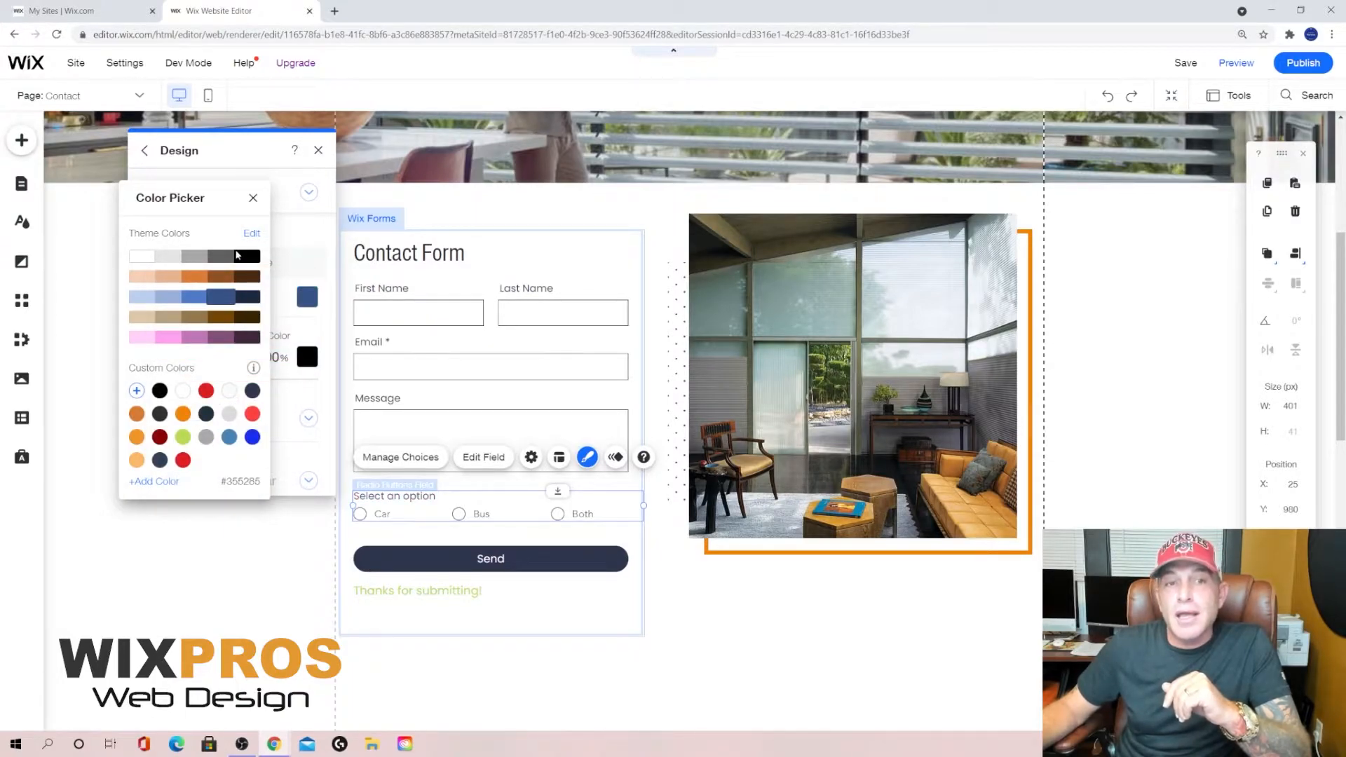
pyautogui.click(253, 199)
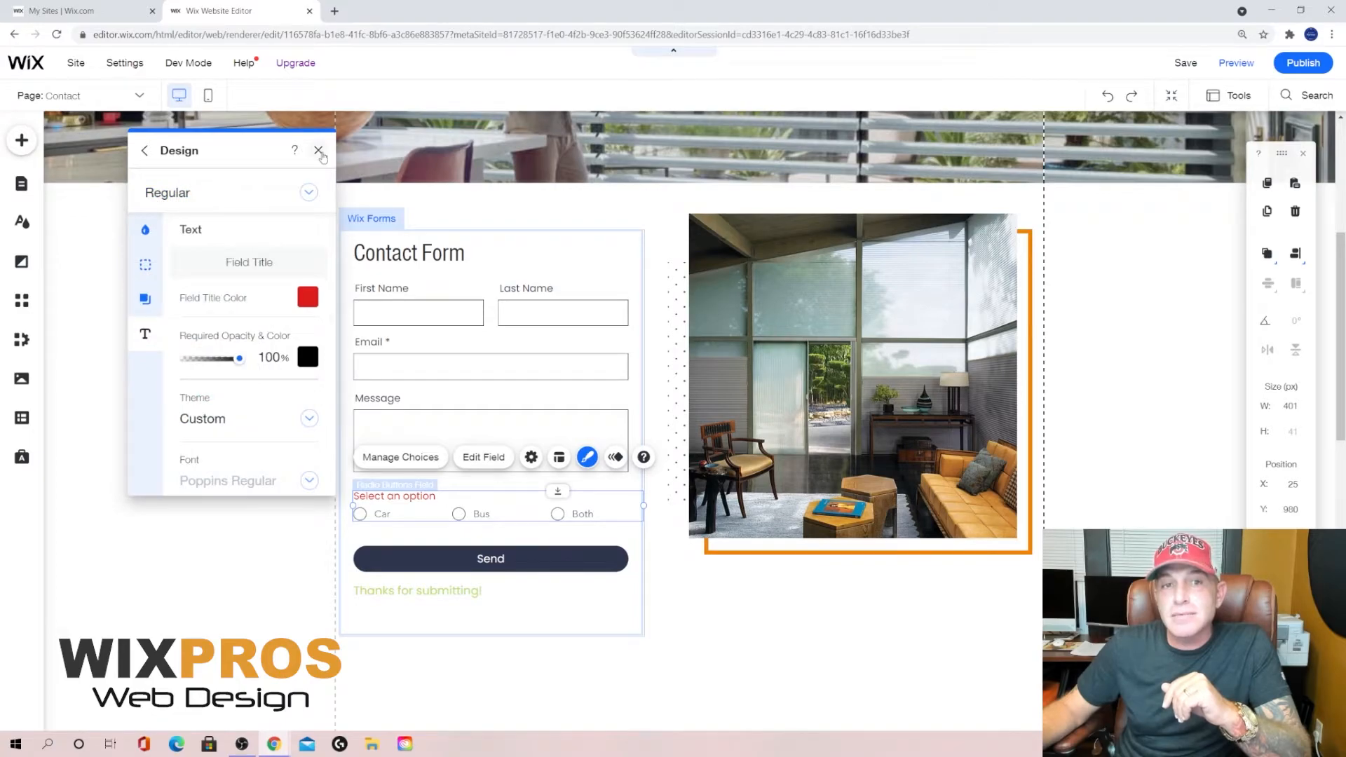
pyautogui.click(318, 150)
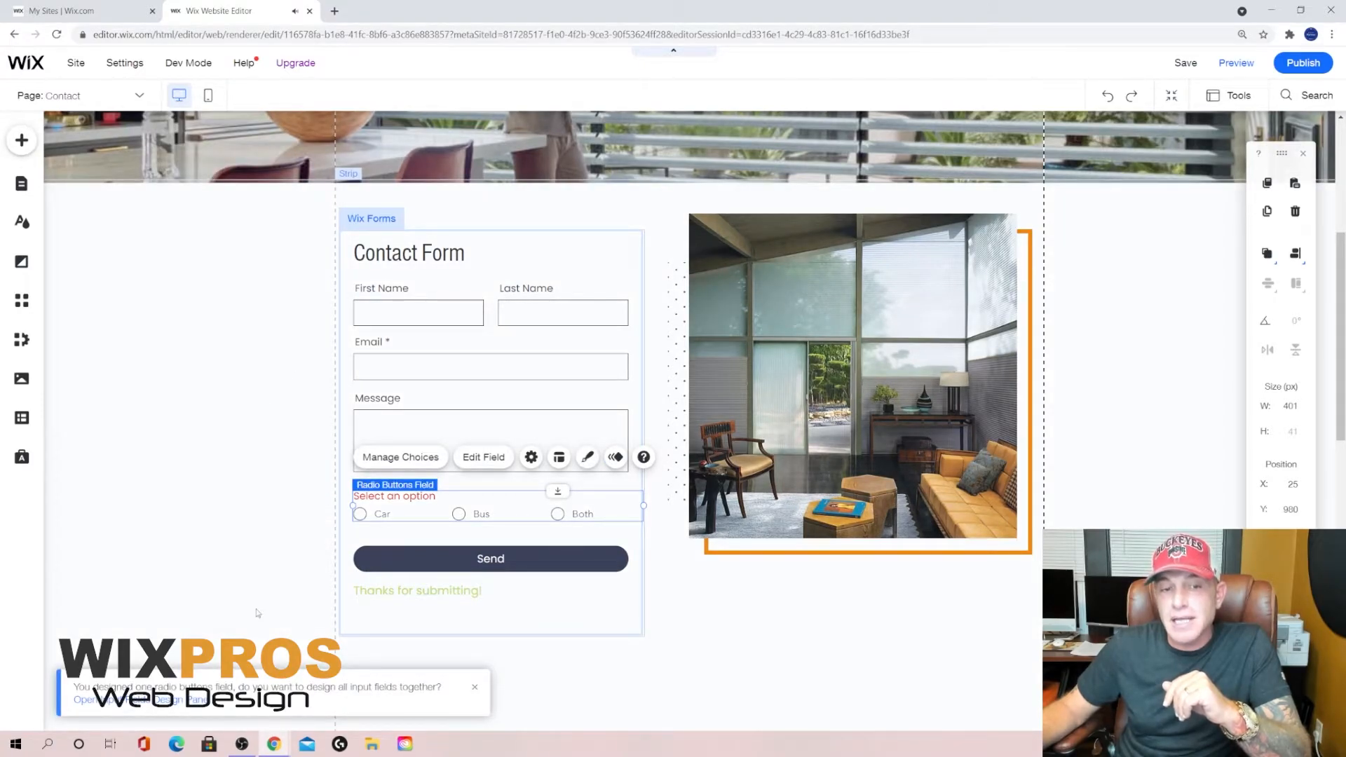
pyautogui.click(474, 689)
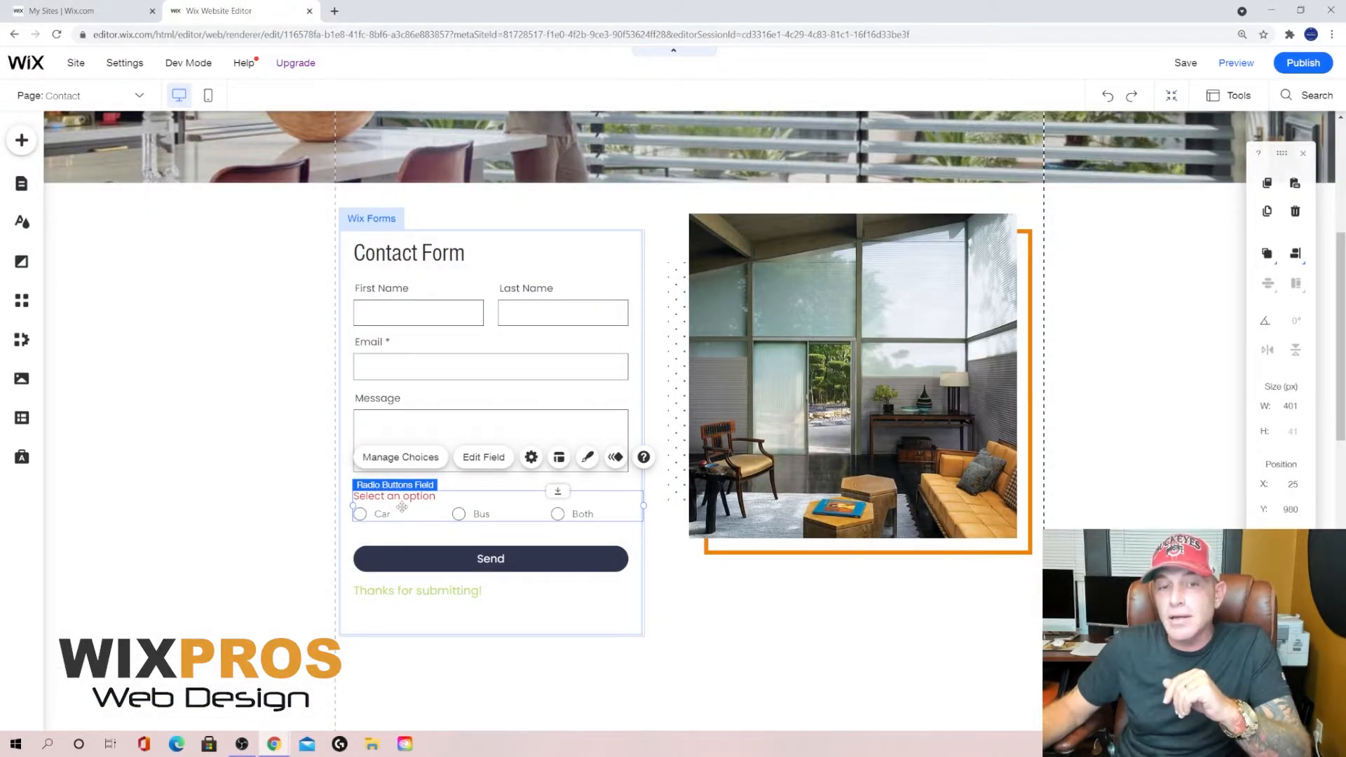
# Reopen the radio buttons field's text design and set the field title font to Arial Bold
pyautogui.click(587, 458)
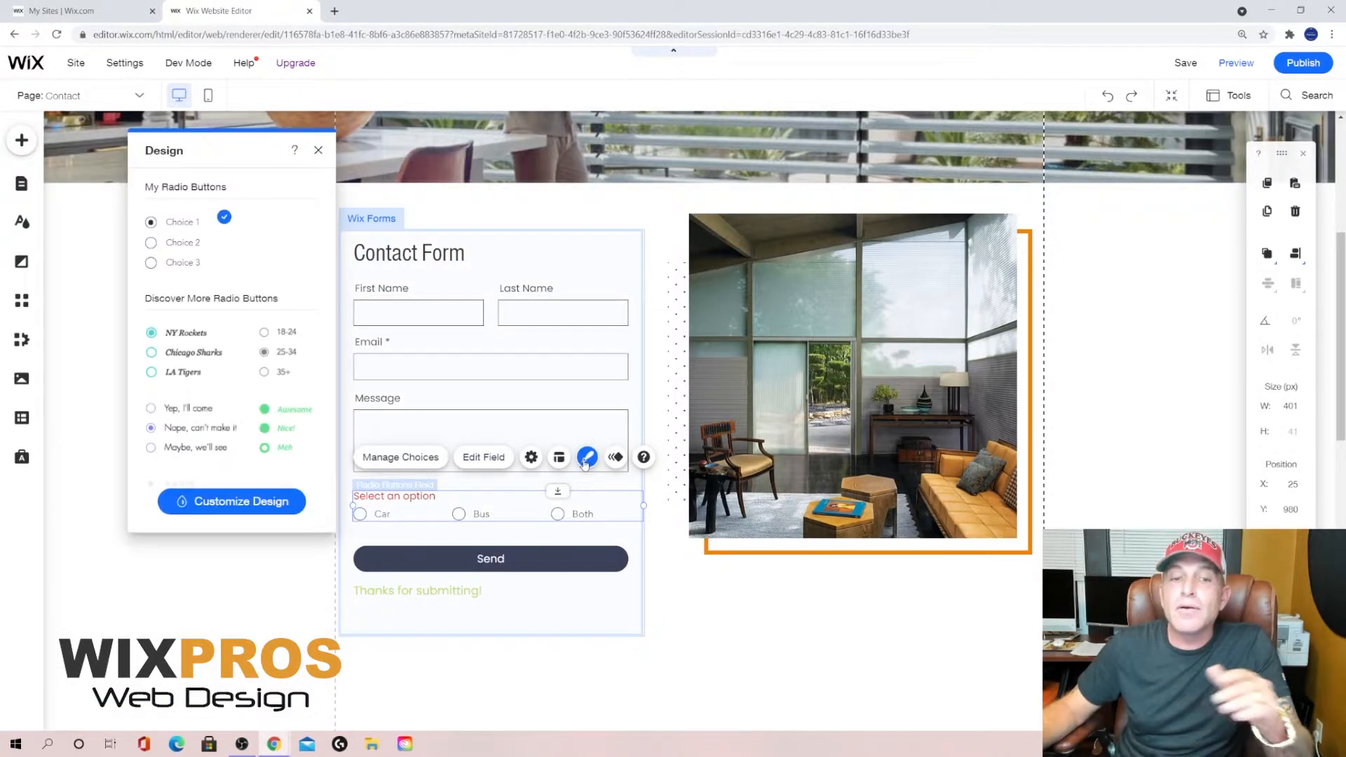
pyautogui.click(239, 503)
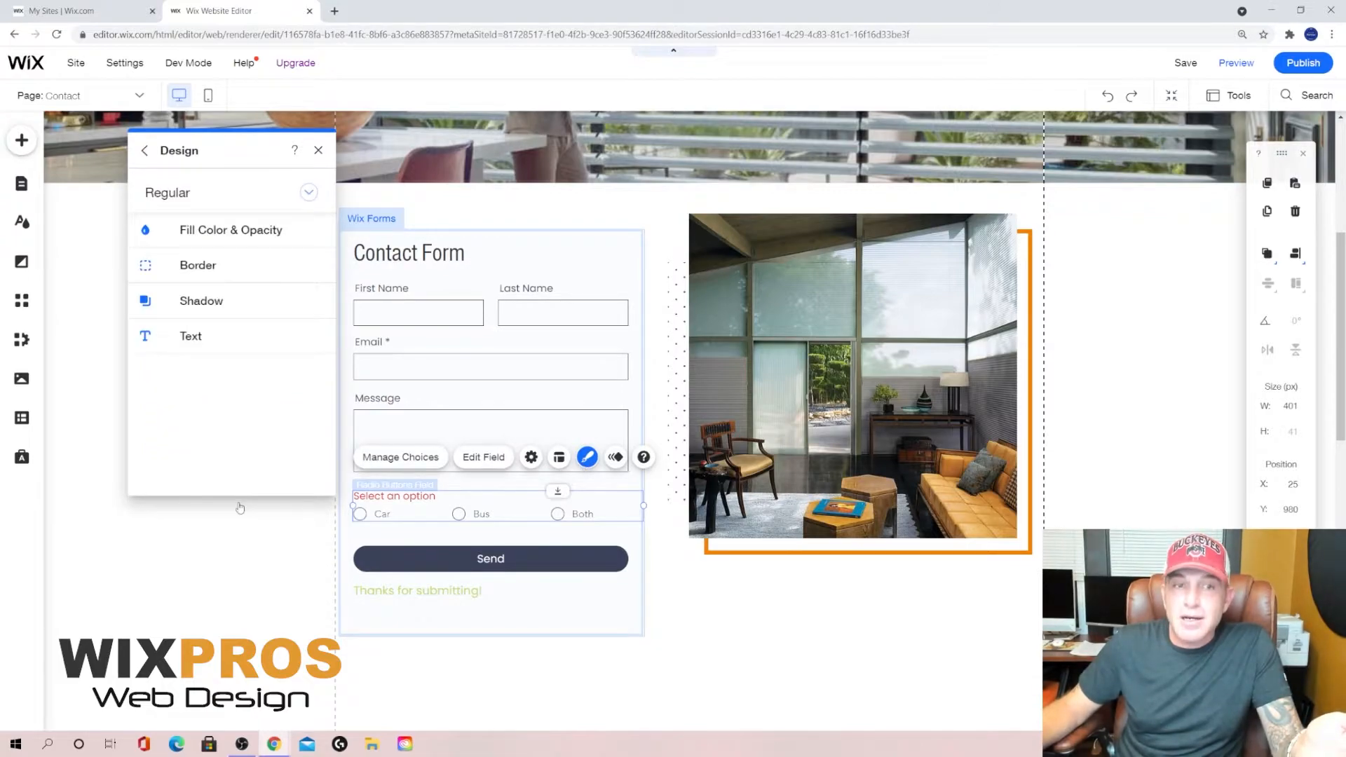
pyautogui.click(225, 340)
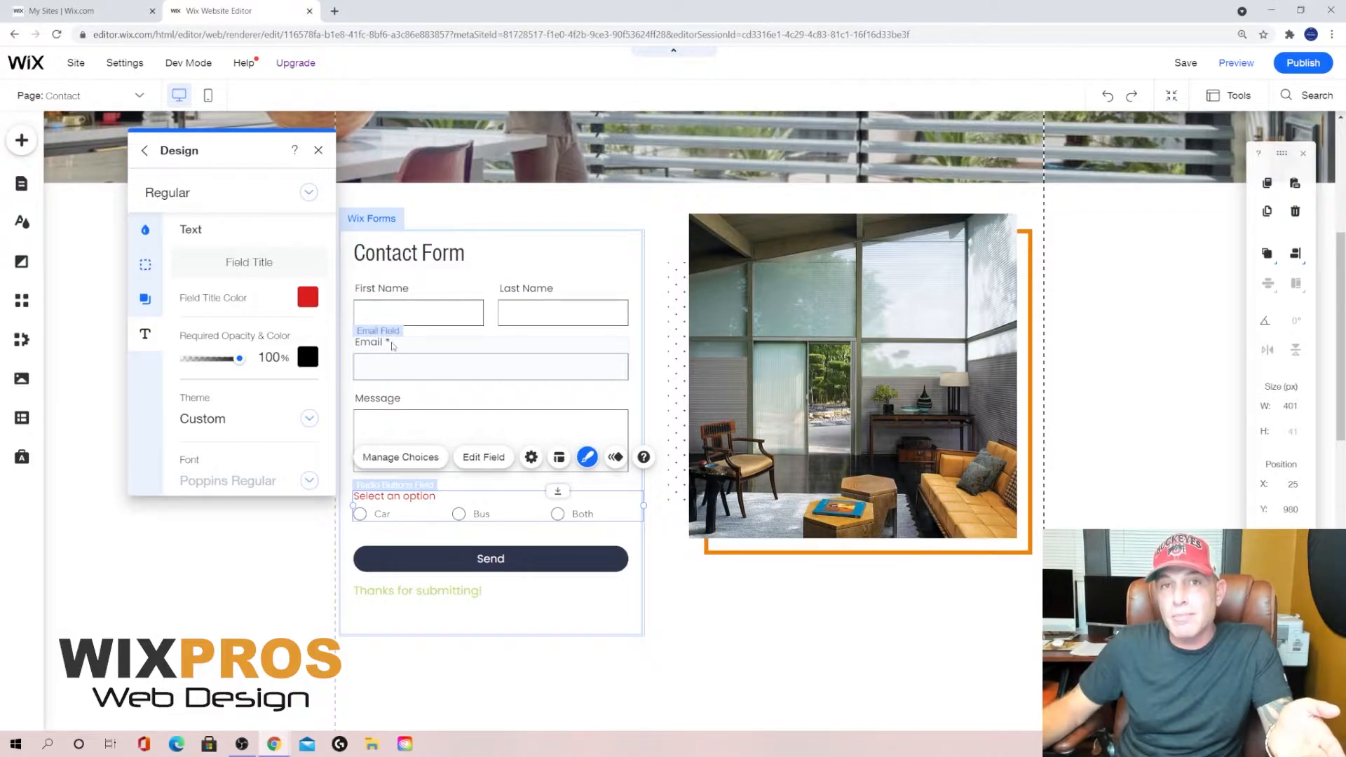
pyautogui.scroll(-3, 293, 395)
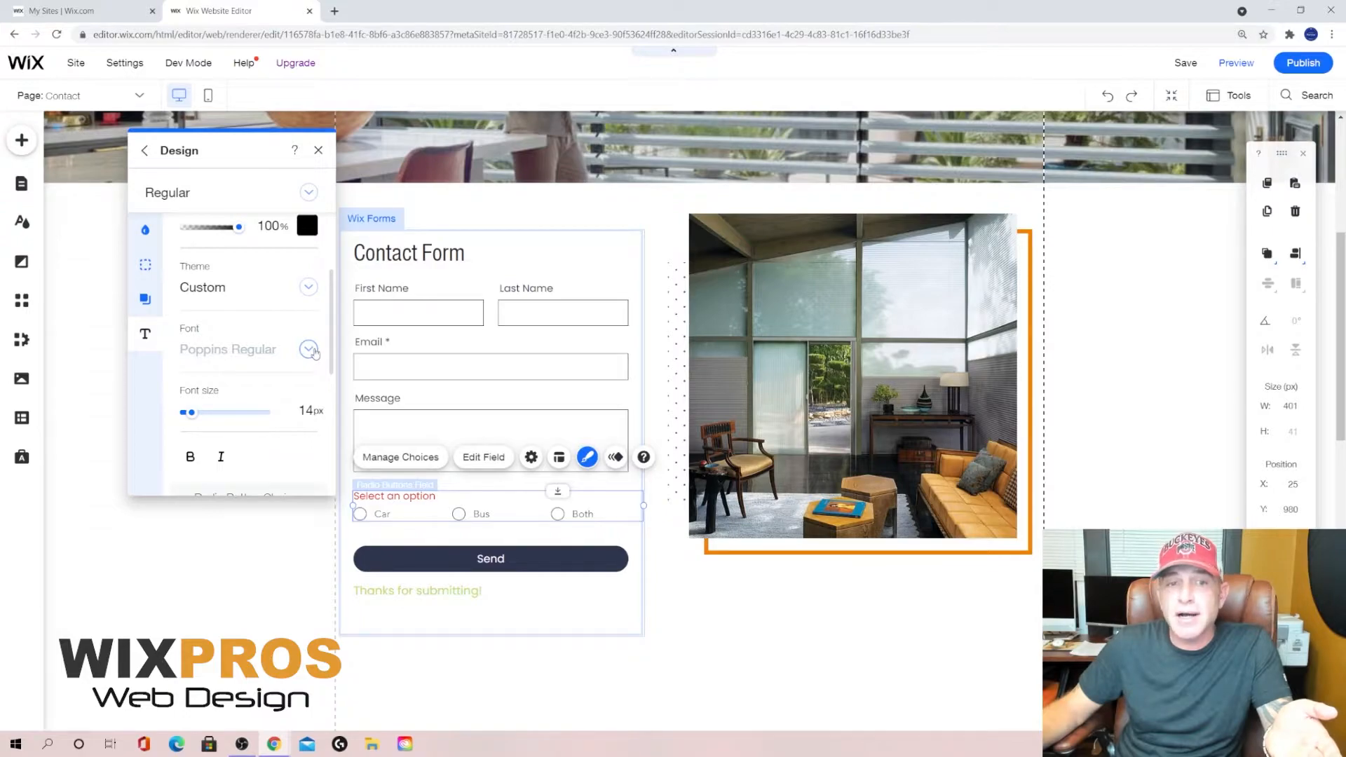
pyautogui.click(309, 350)
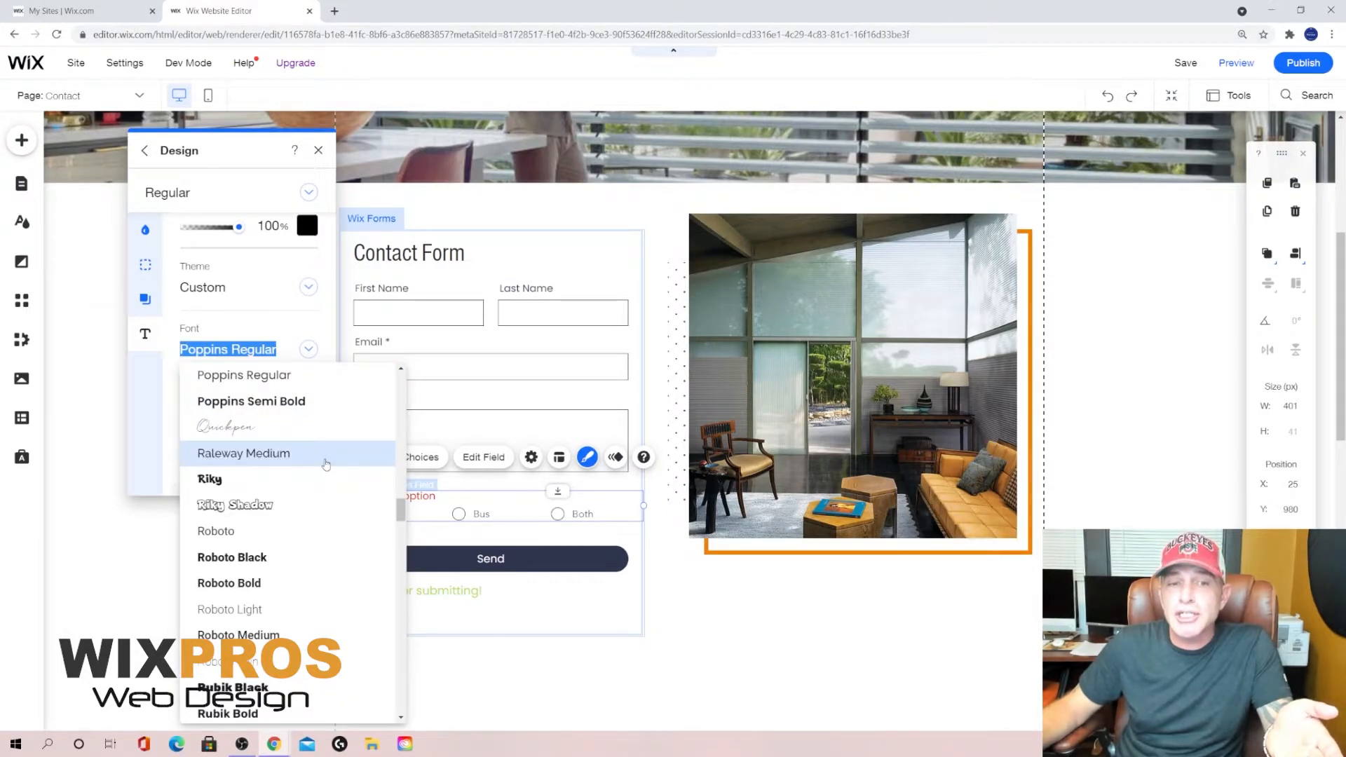
pyautogui.scroll(10, 326, 464)
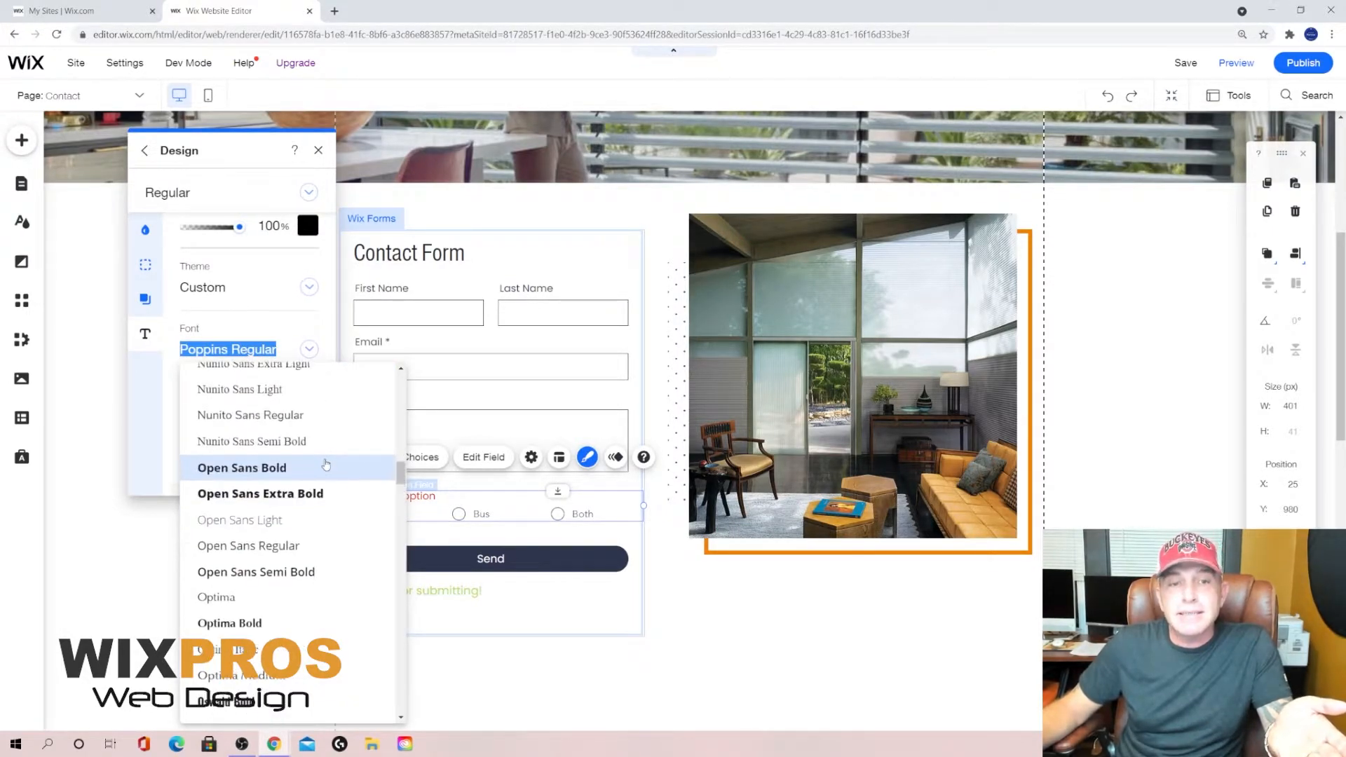
pyautogui.scroll(15, 326, 465)
pyautogui.scroll(3, 326, 465)
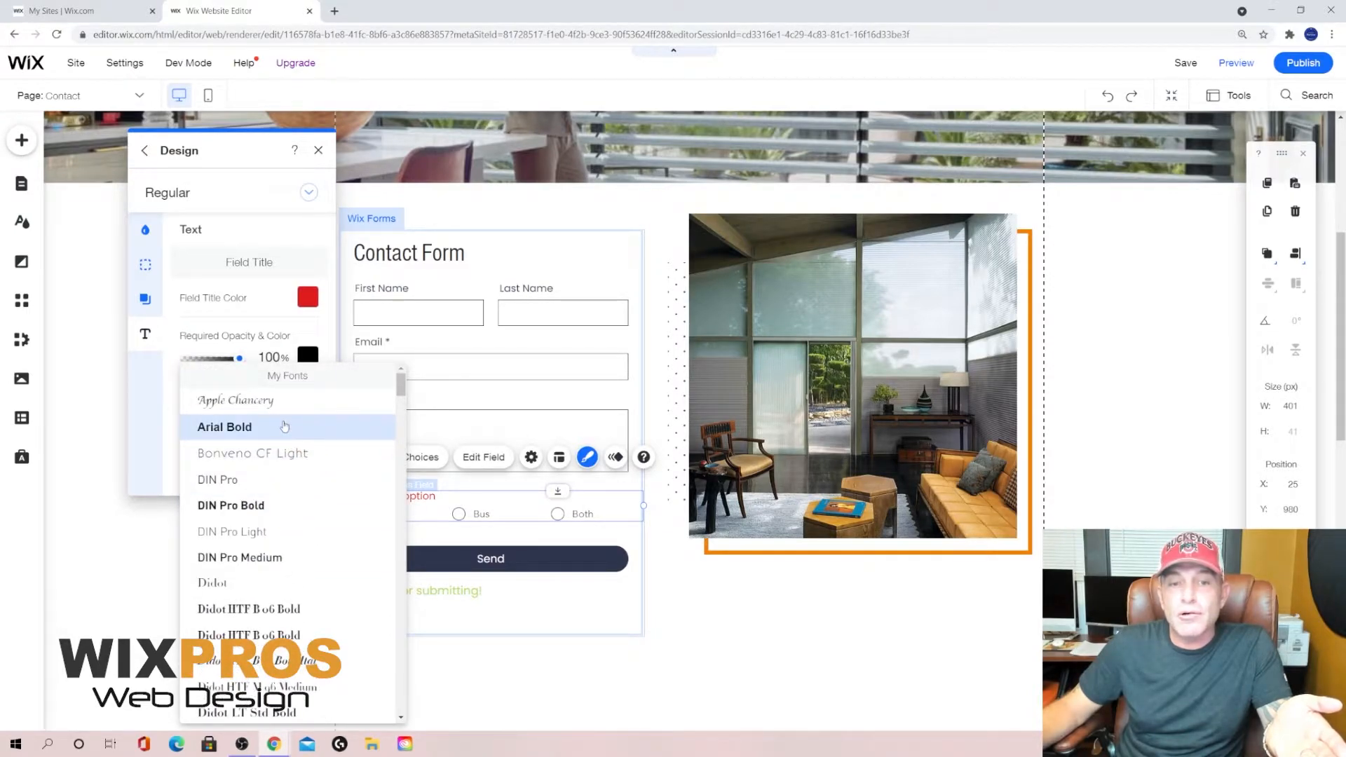
pyautogui.click(285, 427)
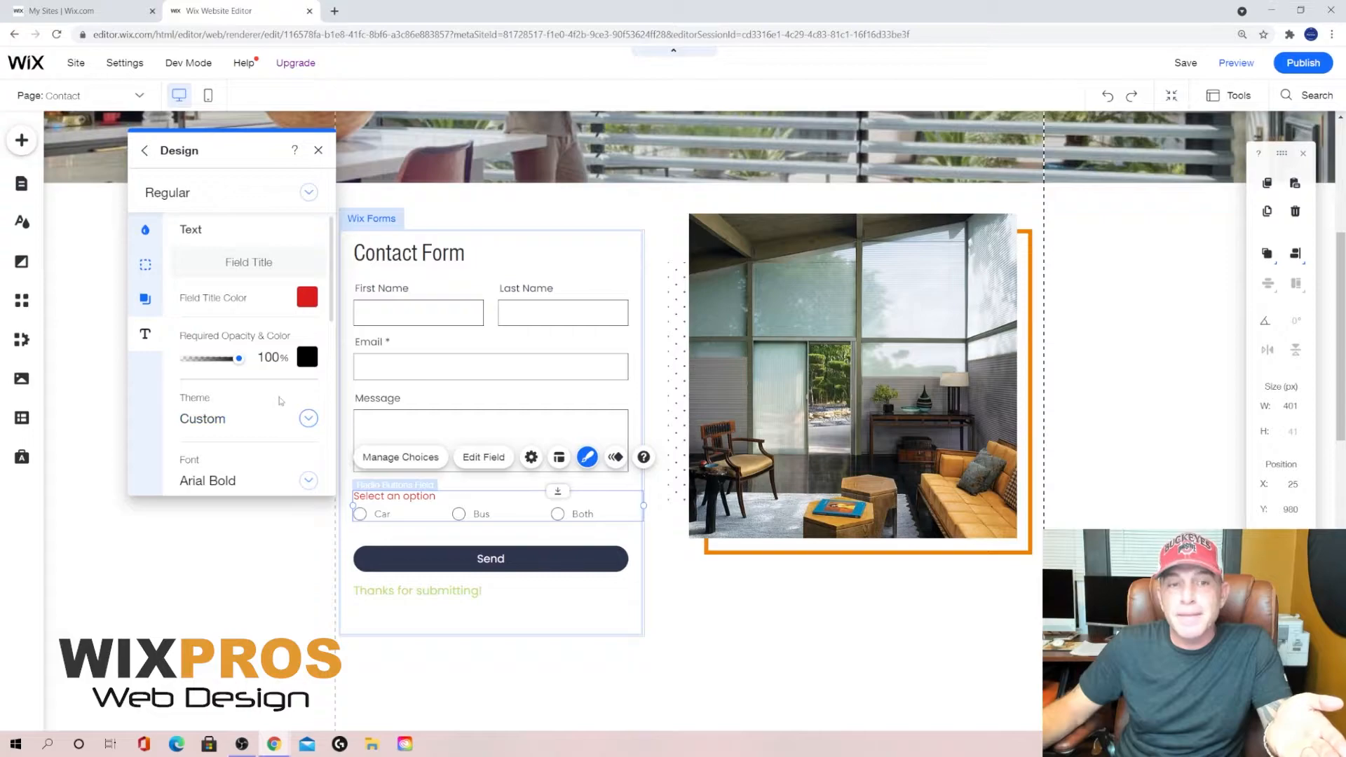
# Toggle bold for the field title and try a 15 px font size before setting it to 14 px
pyautogui.scroll(-2, 284, 418)
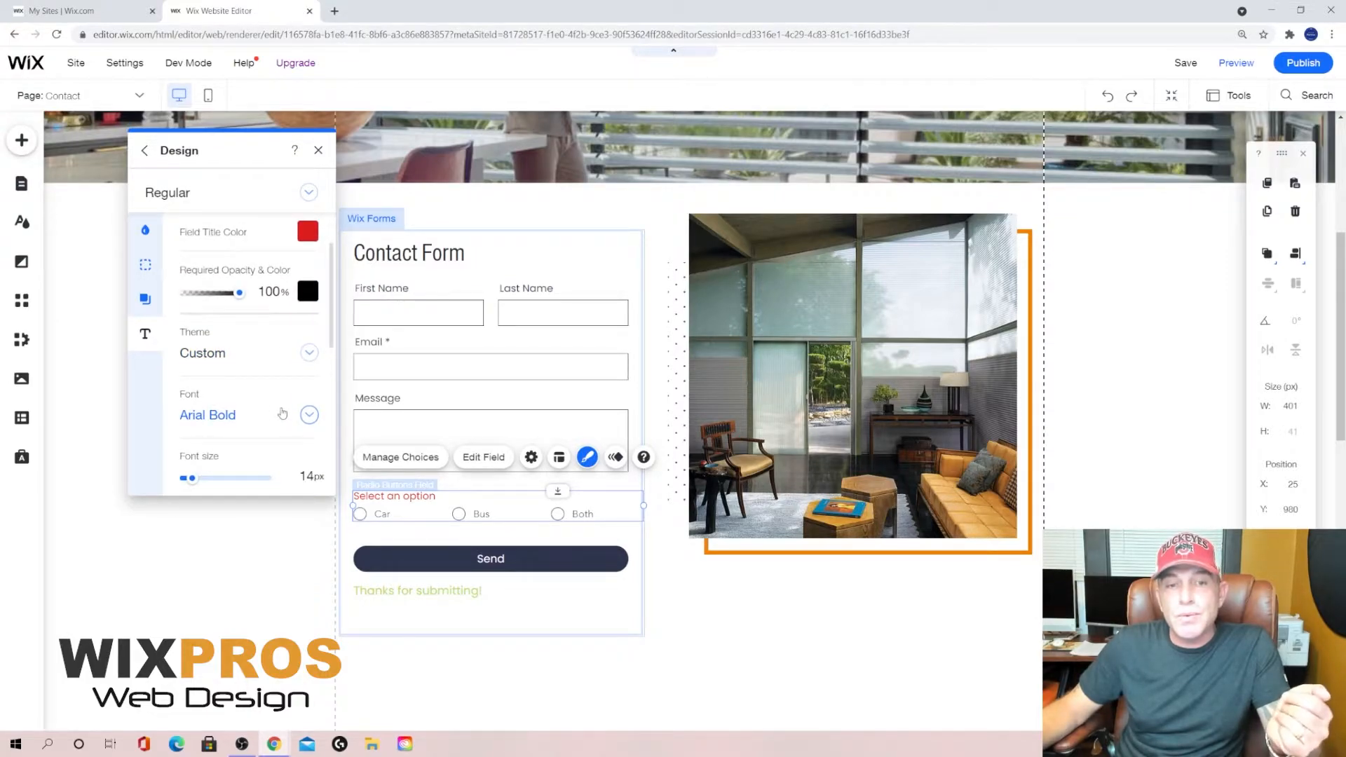
pyautogui.scroll(-2, 282, 413)
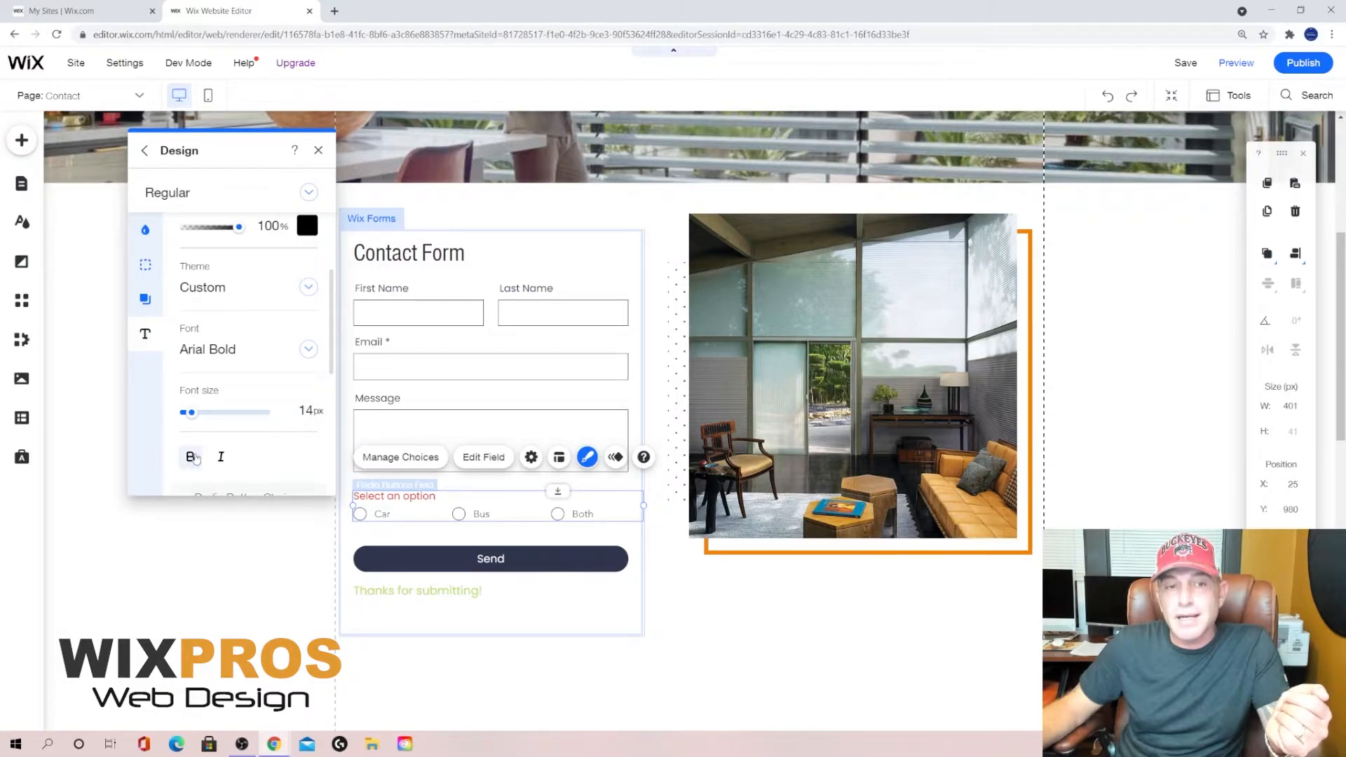
pyautogui.click(191, 458)
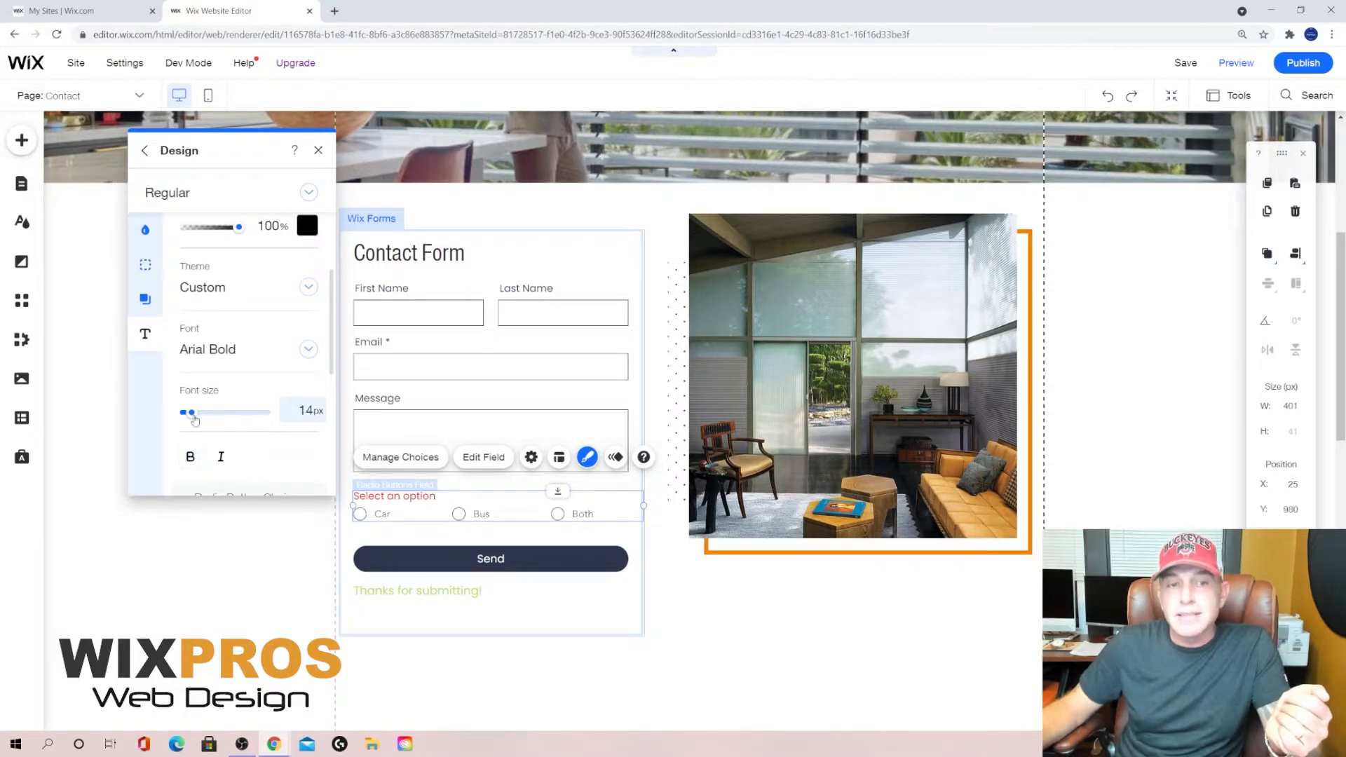
pyautogui.moveTo(192, 417); pyautogui.dragTo(197, 417)
pyautogui.moveTo(197, 417); pyautogui.dragTo(193, 414)
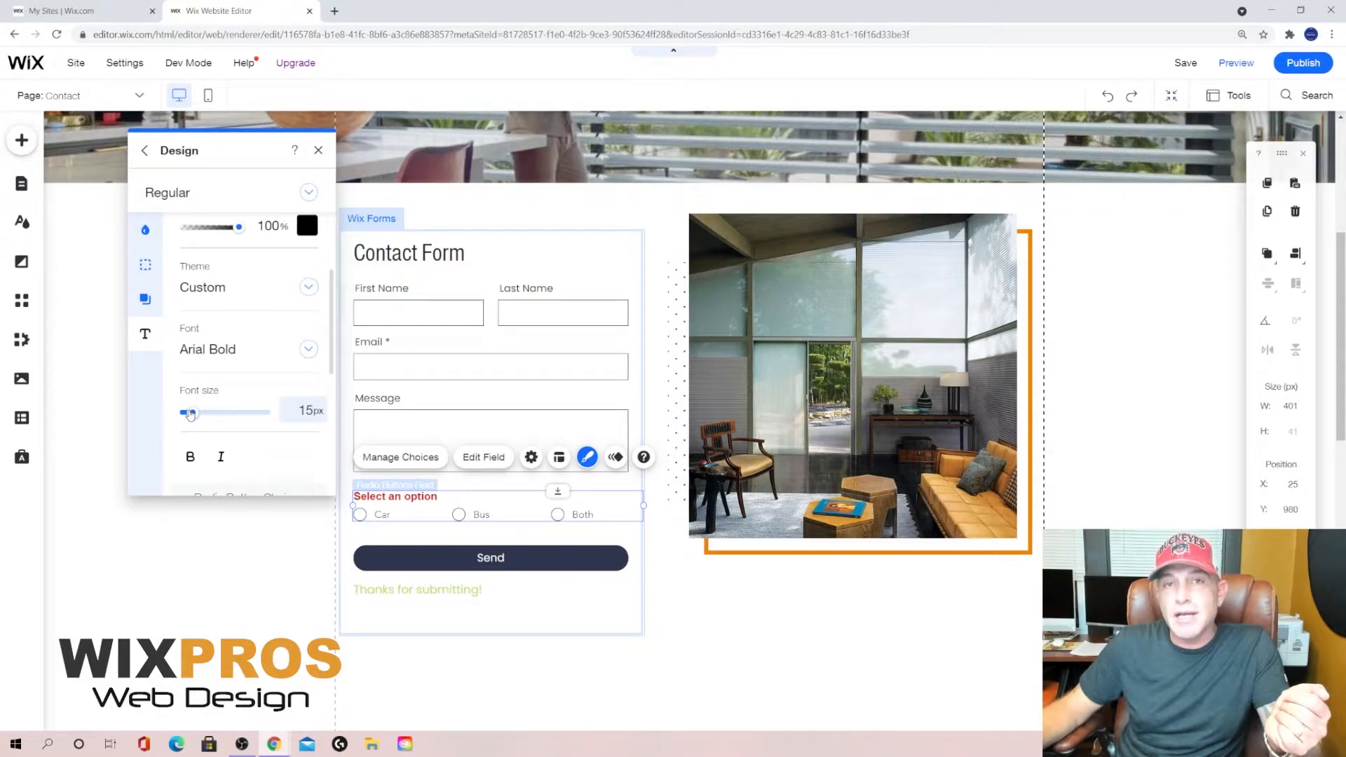
pyautogui.click(305, 411)
pyautogui.write('14')
pyautogui.press('Return')
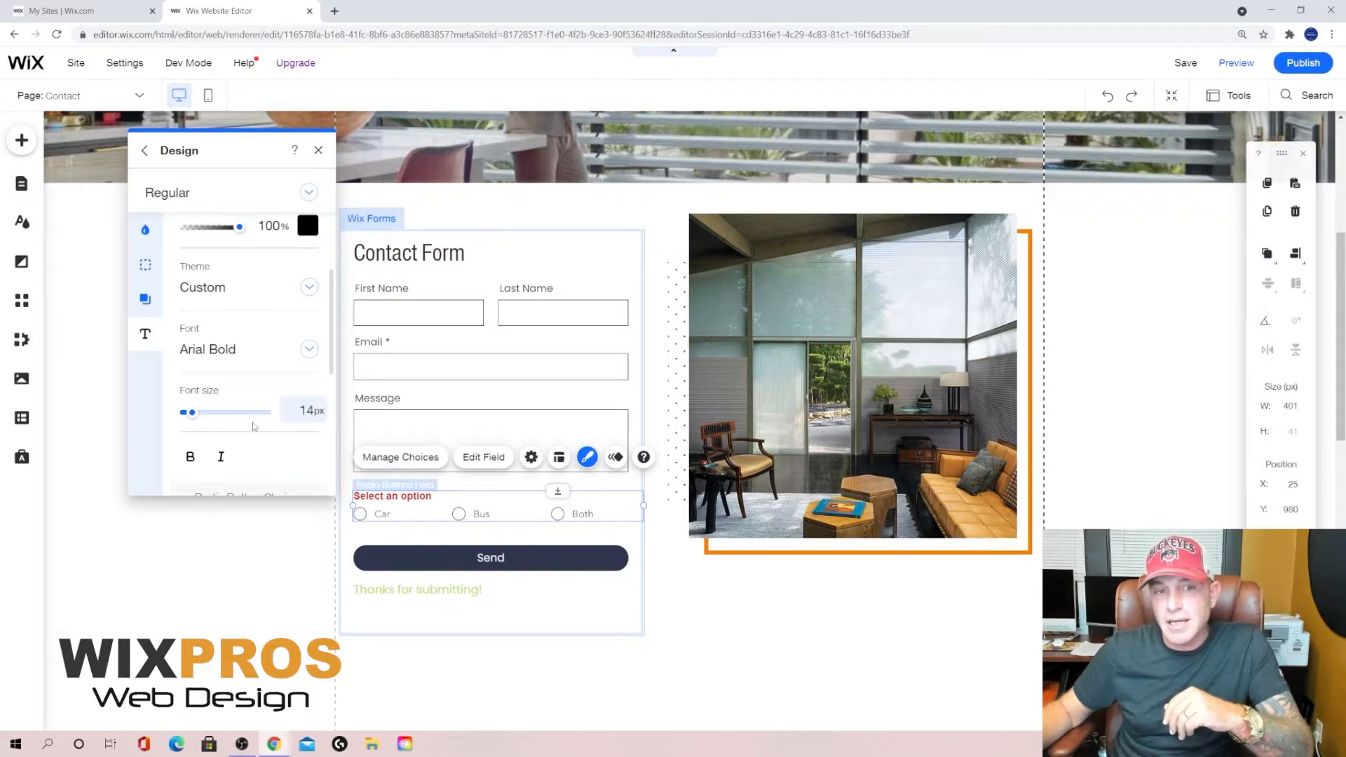
pyautogui.click(187, 457)
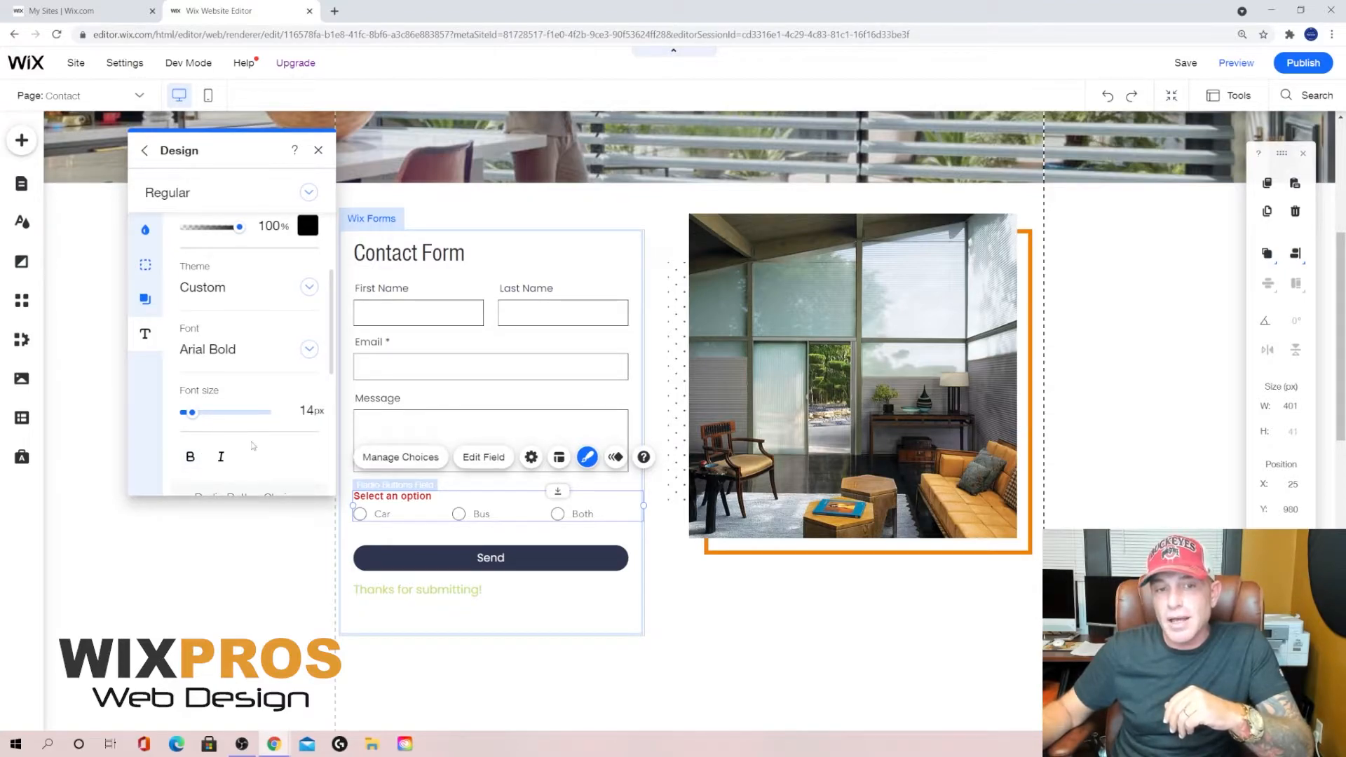
# Set the text color of the radio button choices to black #000000
pyautogui.scroll(-1, 246, 446)
pyautogui.scroll(-1, 272, 410)
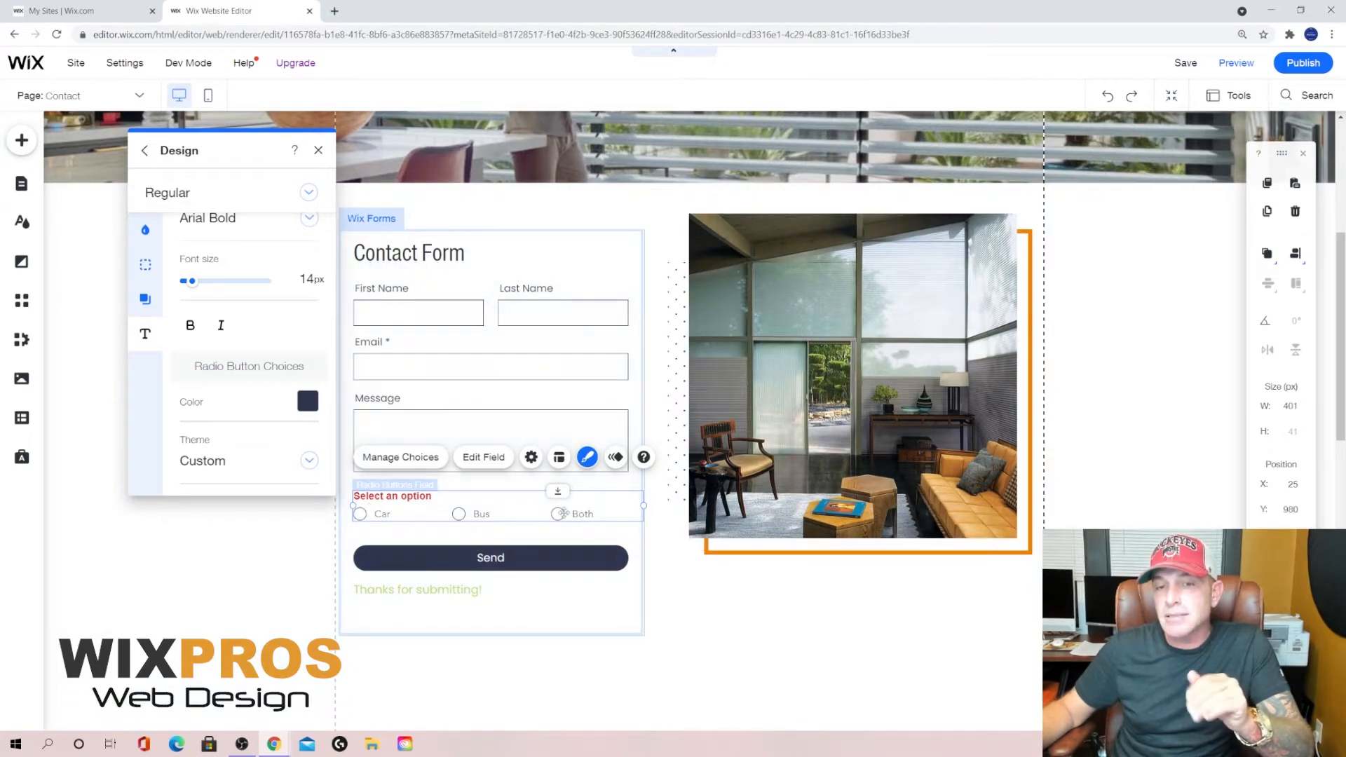
pyautogui.click(307, 401)
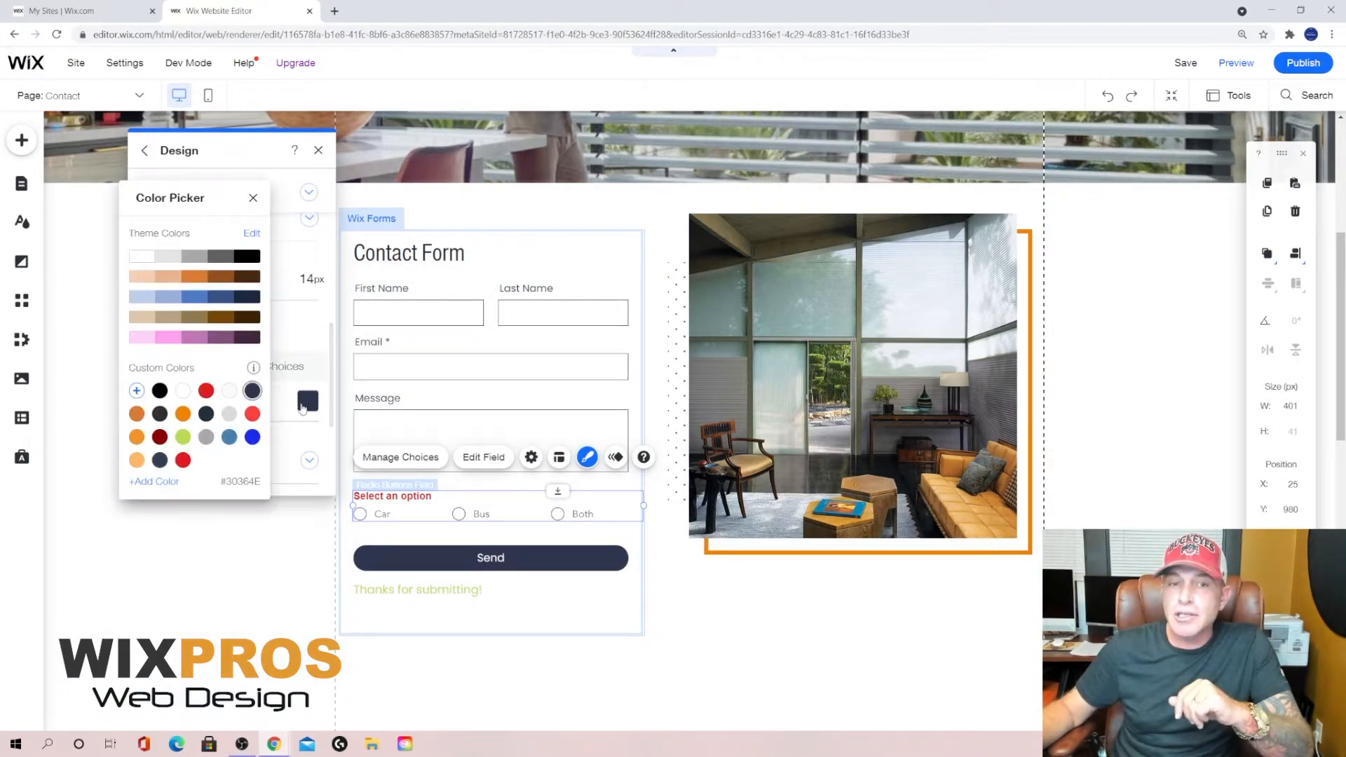
pyautogui.click(228, 392)
pyautogui.click(205, 391)
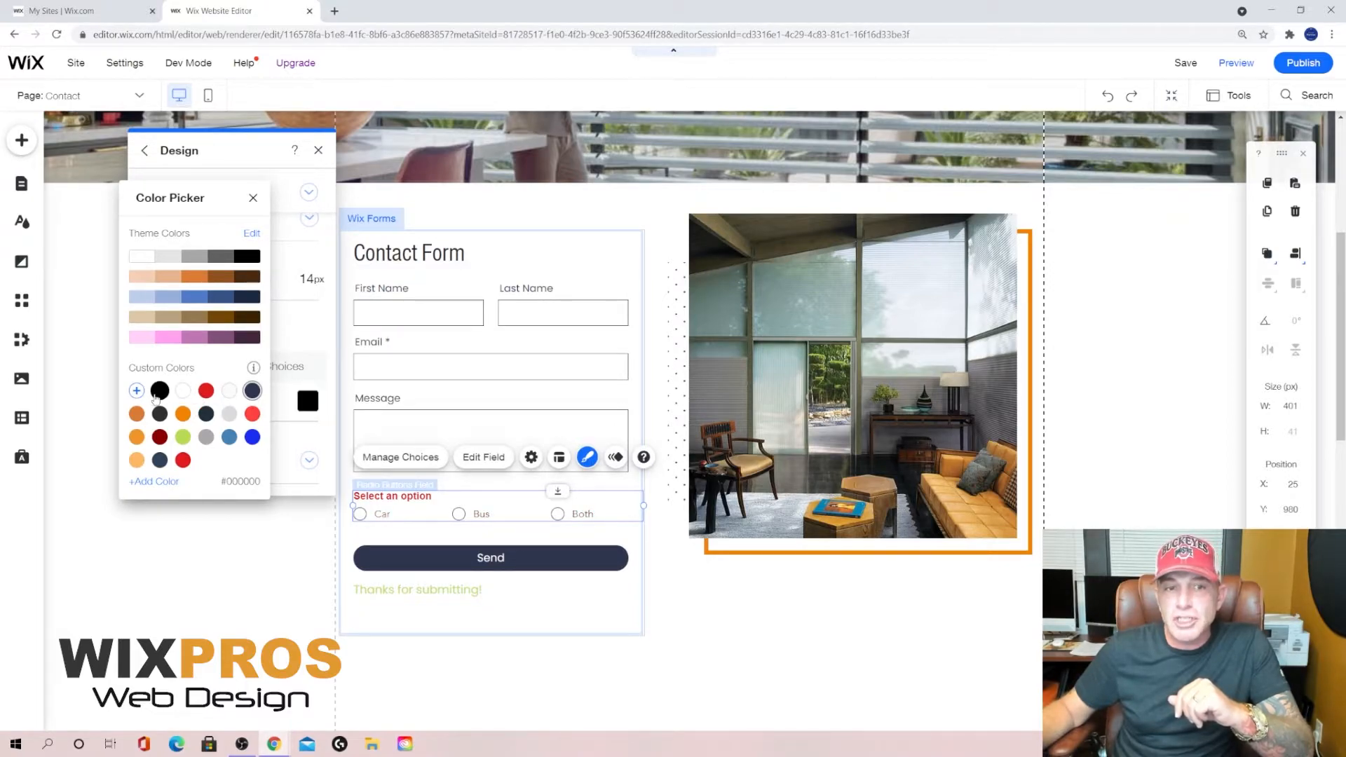
pyautogui.click(160, 391)
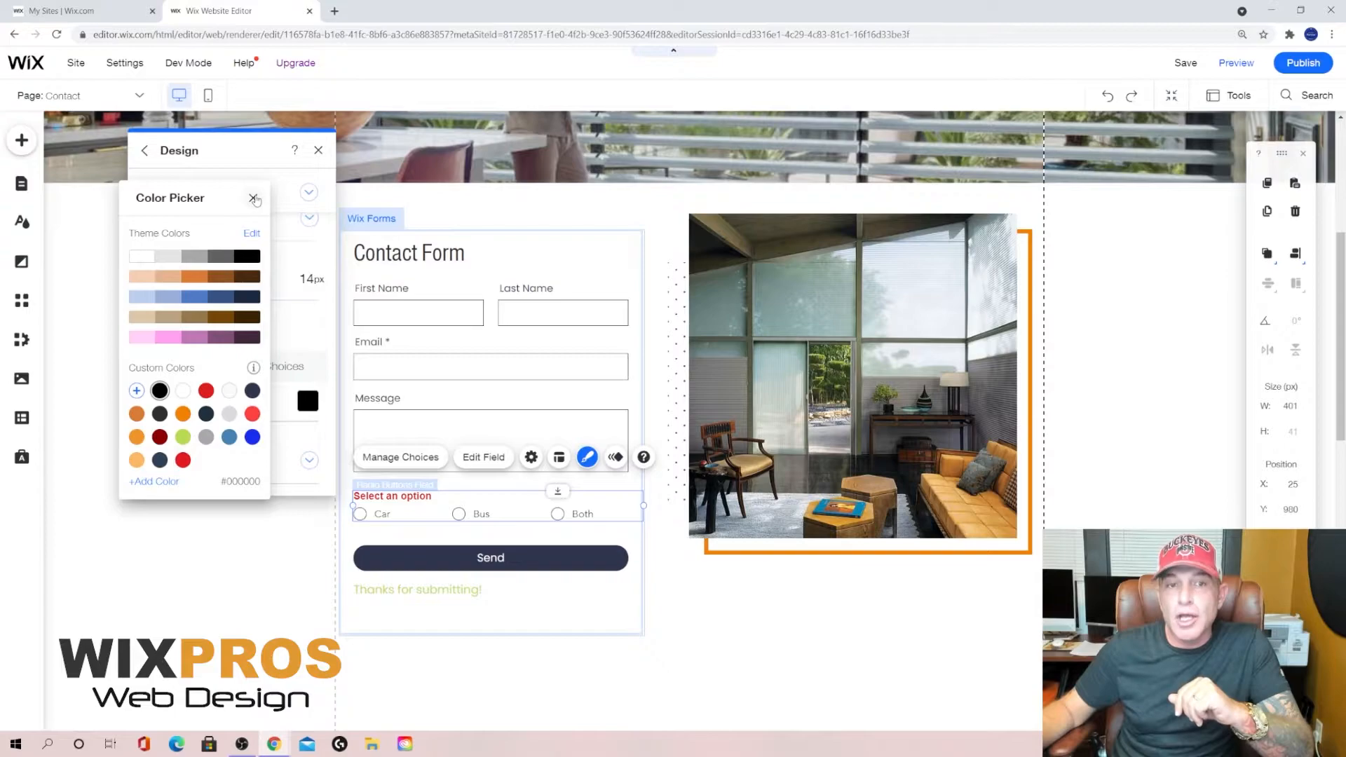
pyautogui.click(253, 198)
pyautogui.scroll(-3, 253, 271)
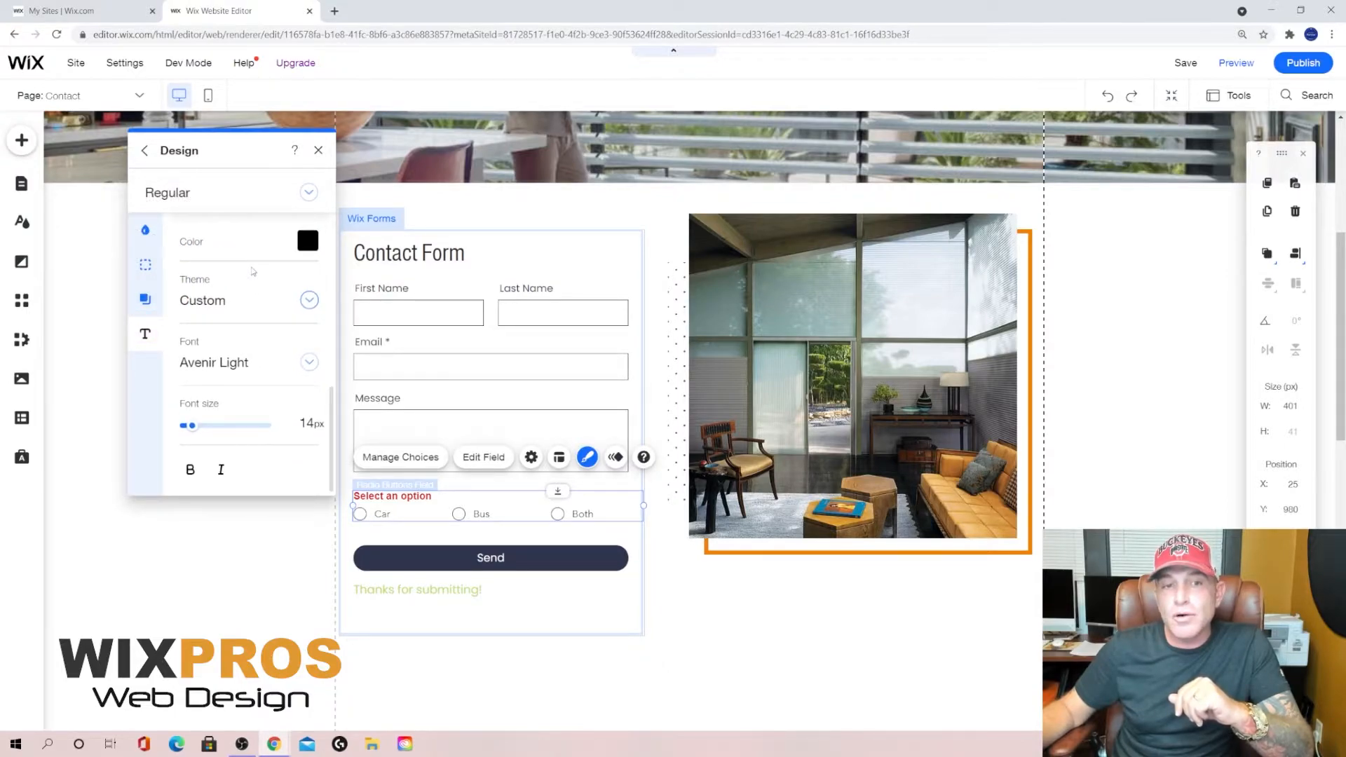
# Set the font of the radio button choices to Arial
pyautogui.scroll(1, 253, 280)
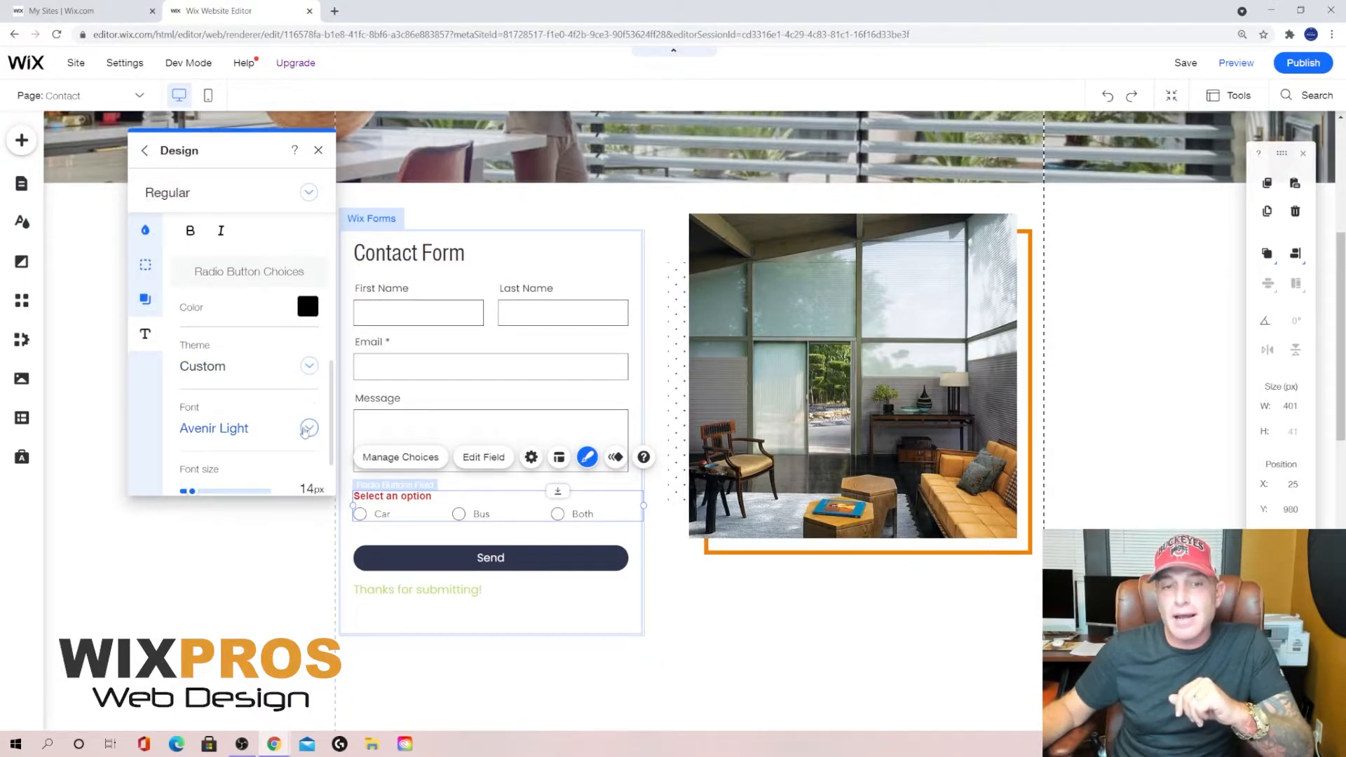
pyautogui.click(307, 429)
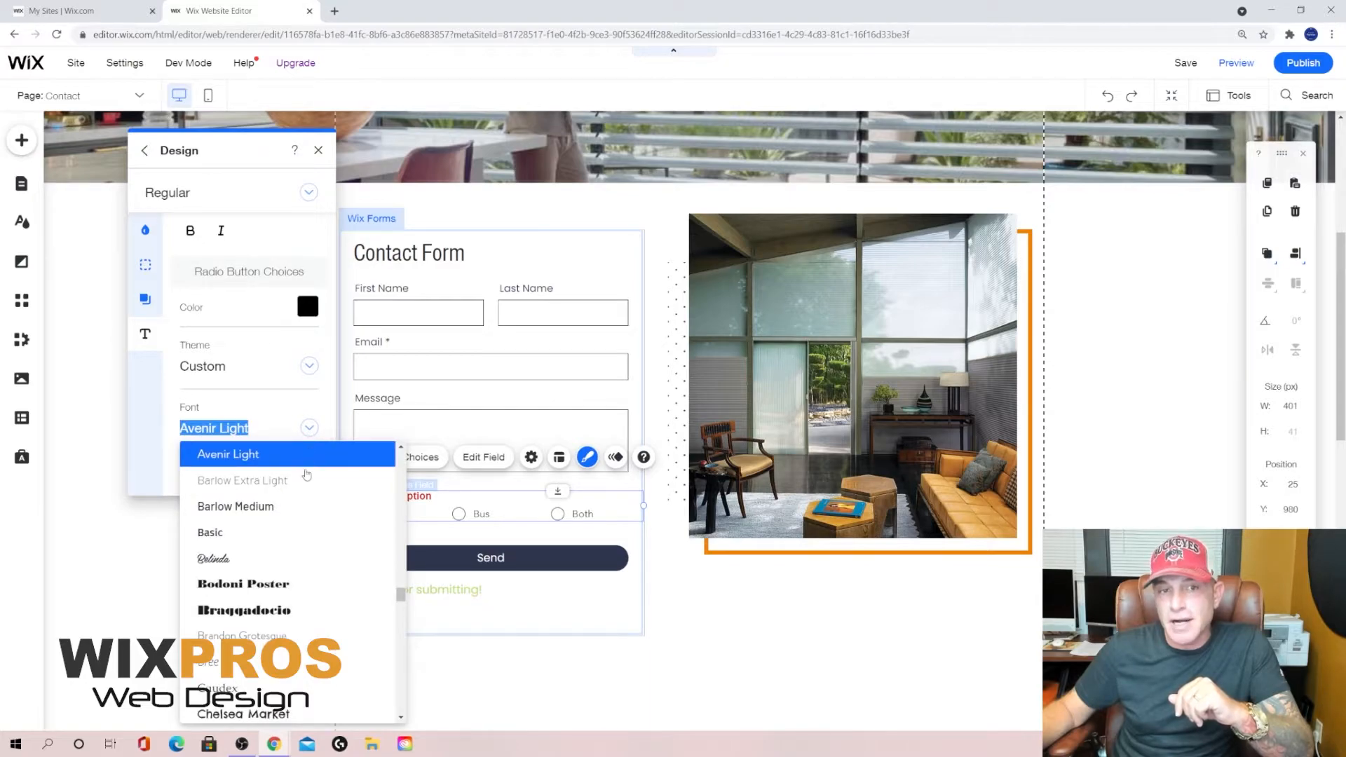
pyautogui.scroll(3, 318, 515)
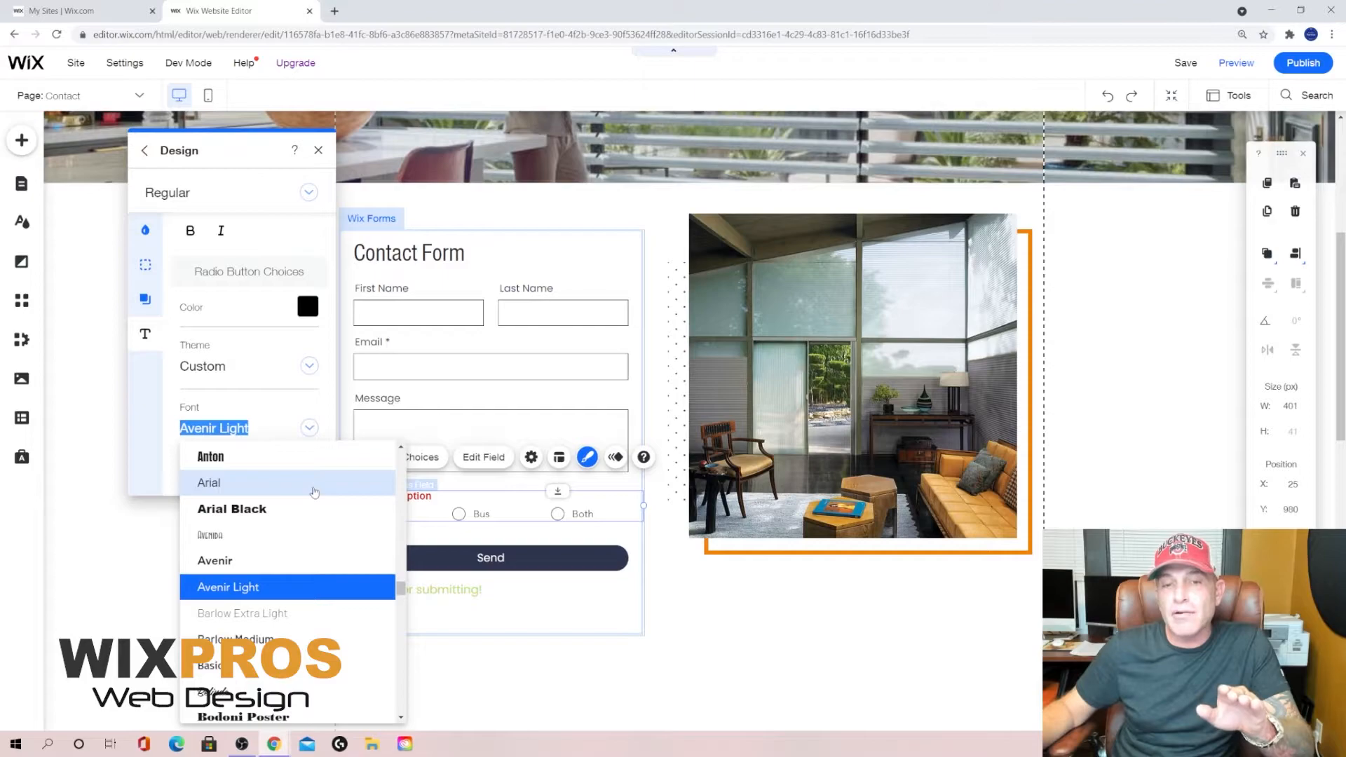
pyautogui.click(314, 484)
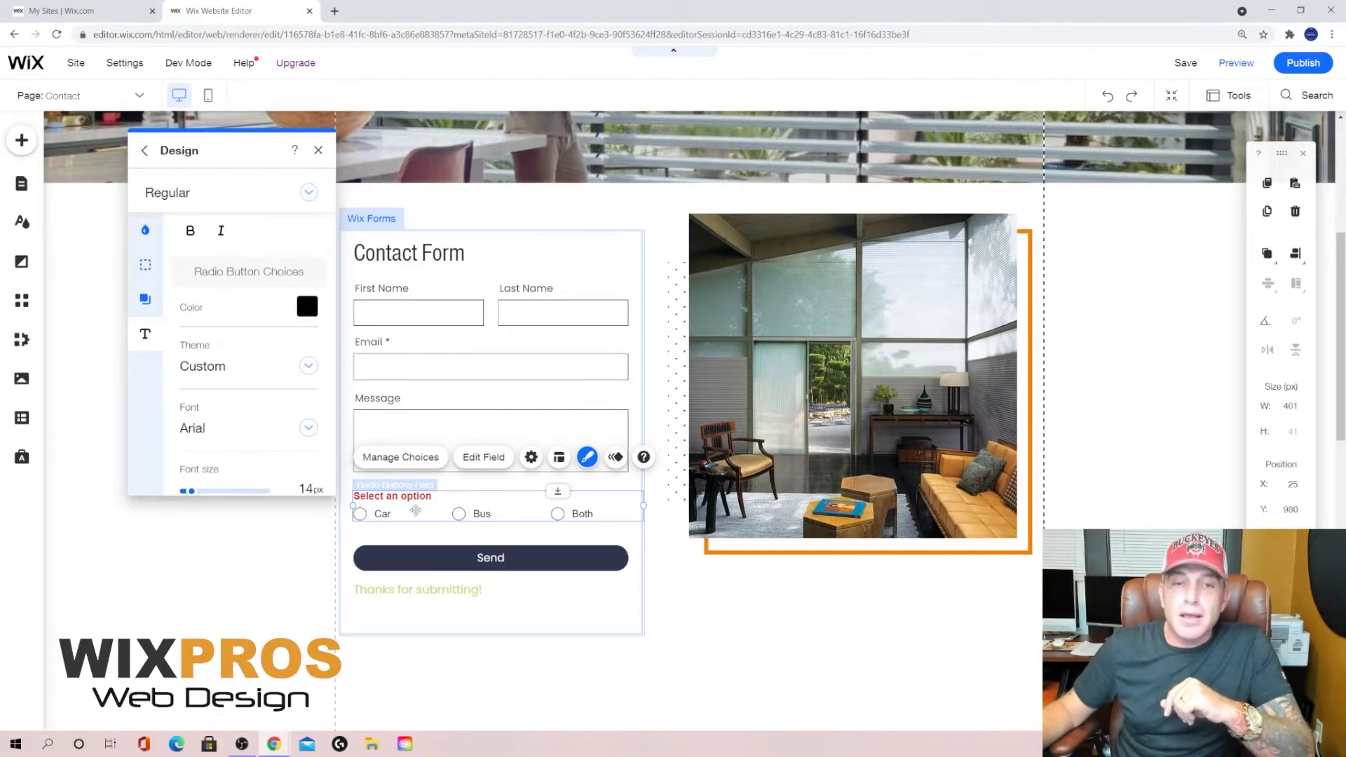
# Try the vertical button layout for the radio buttons field, then restore the horizontal layout
pyautogui.click(560, 460)
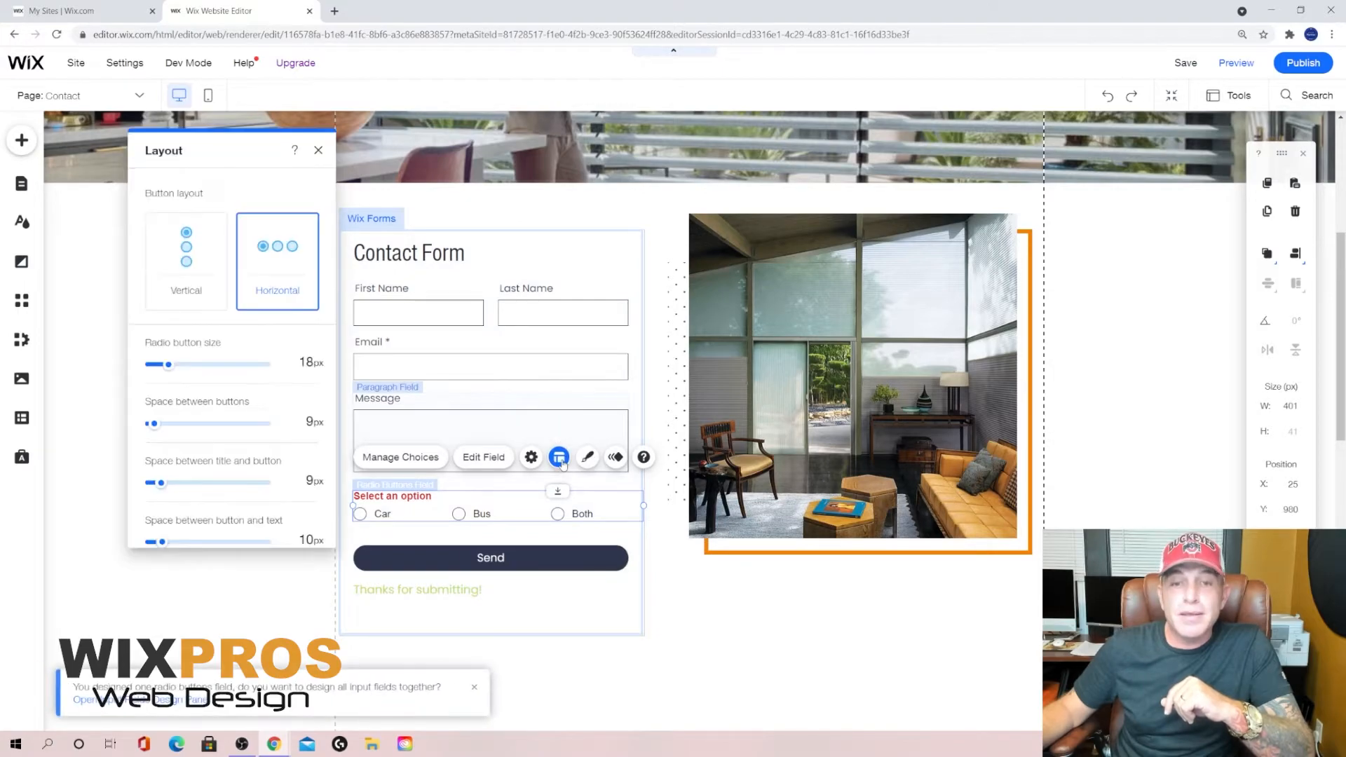
pyautogui.click(182, 248)
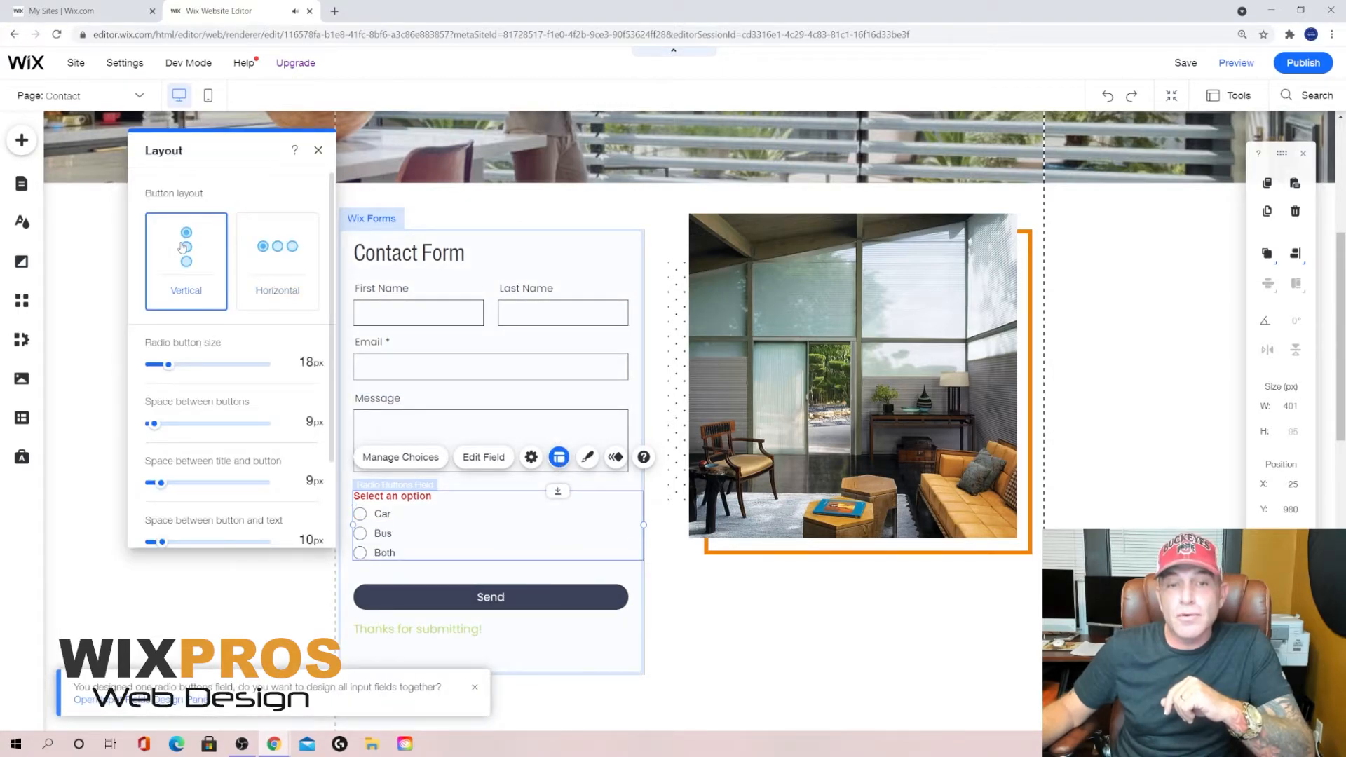
pyautogui.click(273, 267)
pyautogui.click(223, 267)
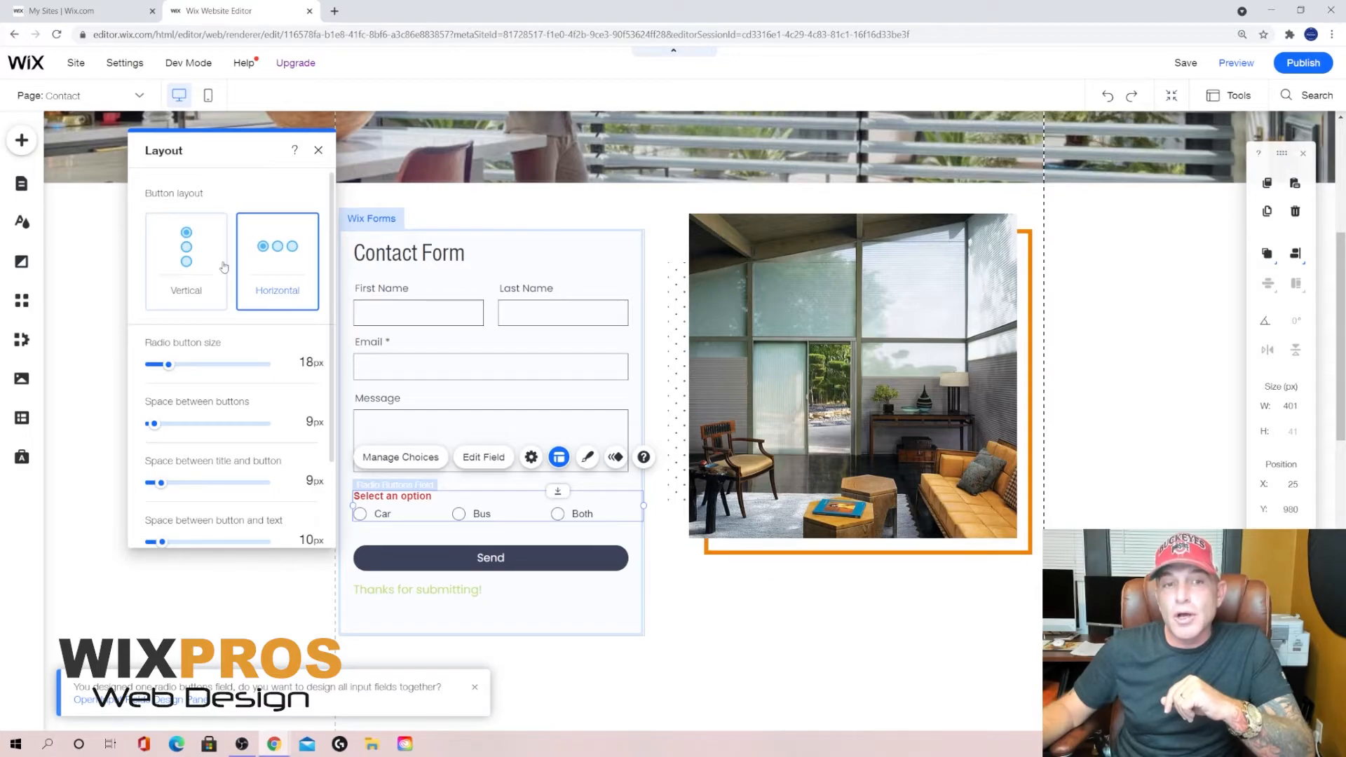
pyautogui.click(270, 265)
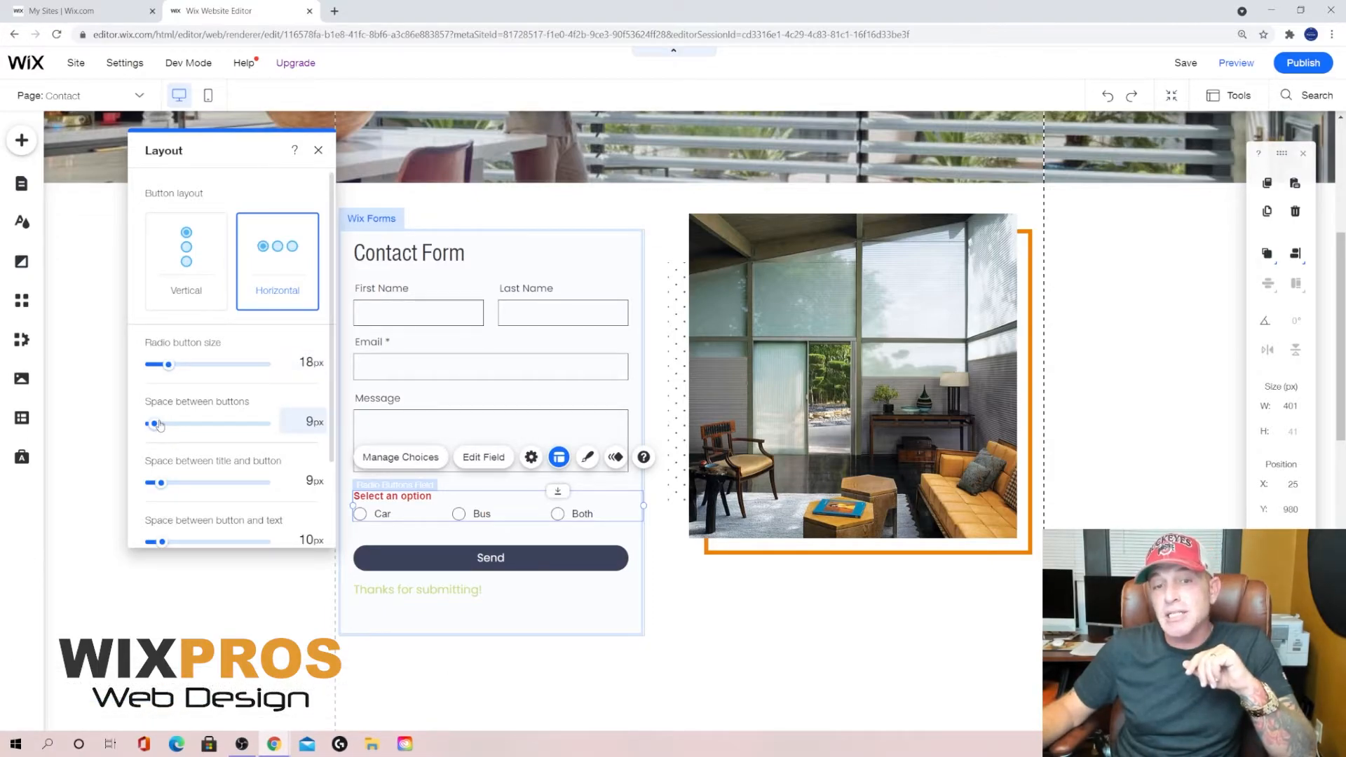
# Try right text alignment for the radio buttons field, then restore left alignment and close the layout settings
pyautogui.scroll(-2, 160, 426)
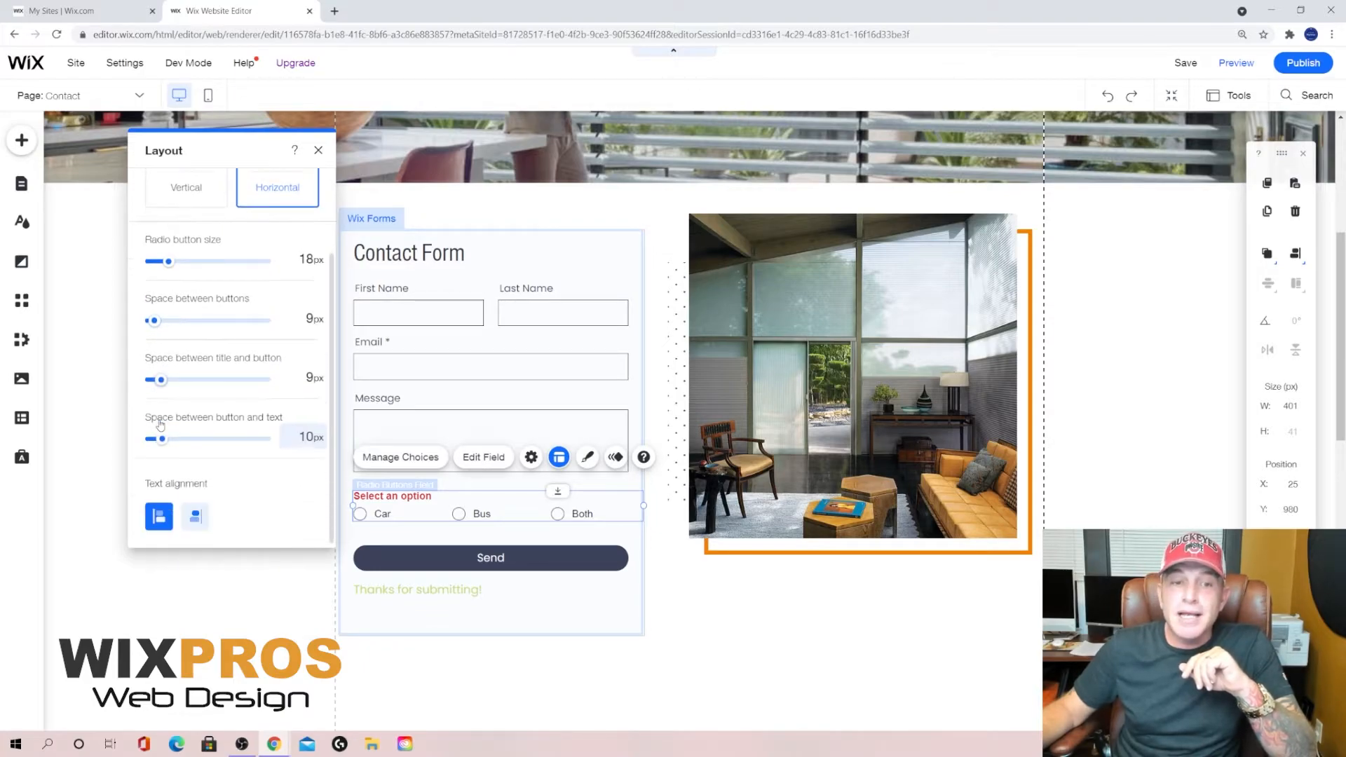
pyautogui.click(199, 516)
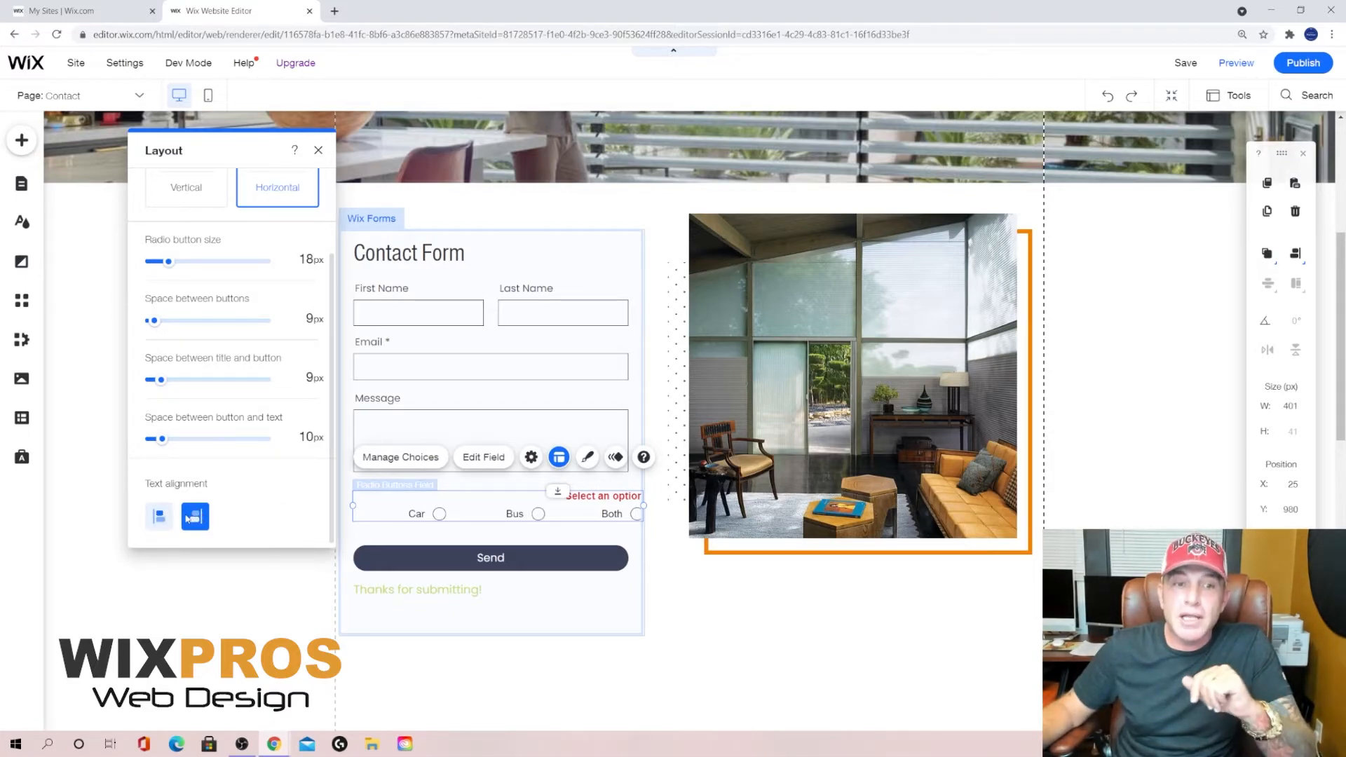
pyautogui.click(161, 519)
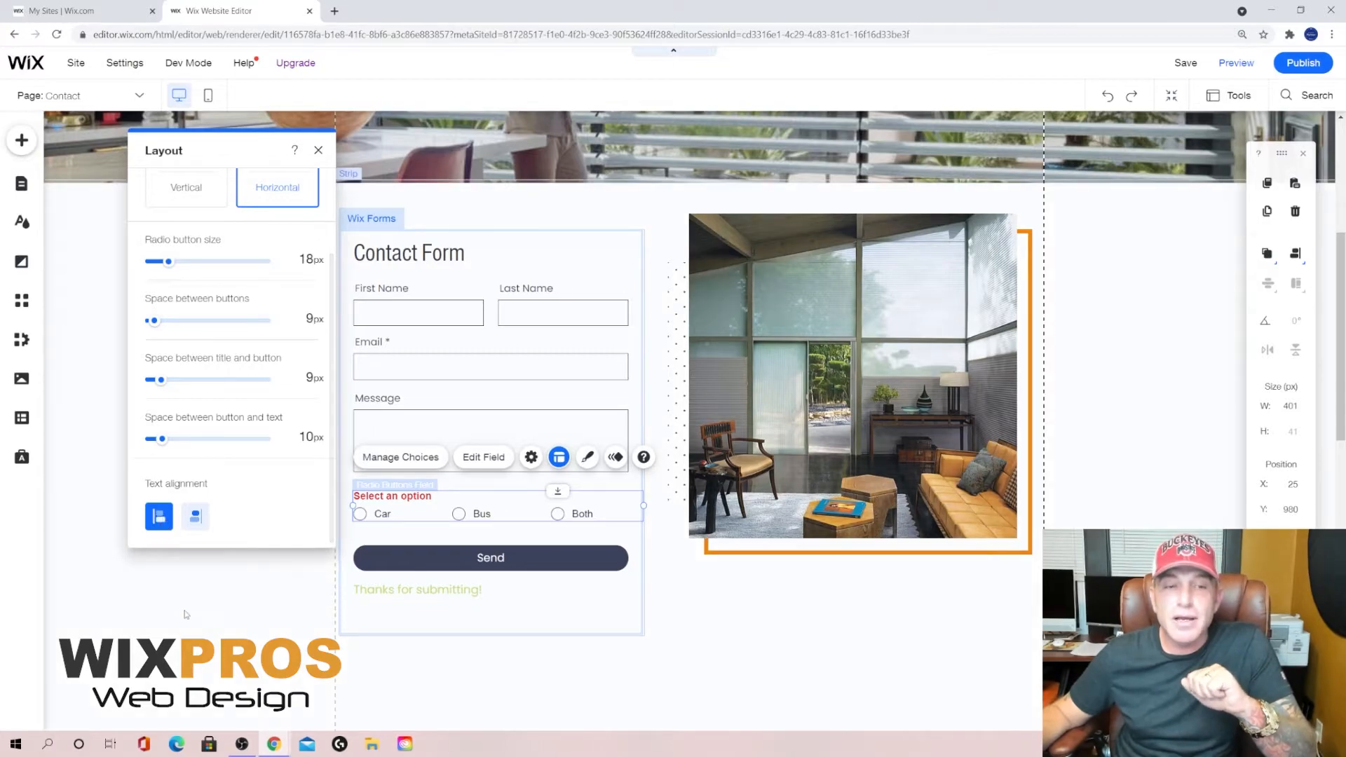
pyautogui.click(301, 418)
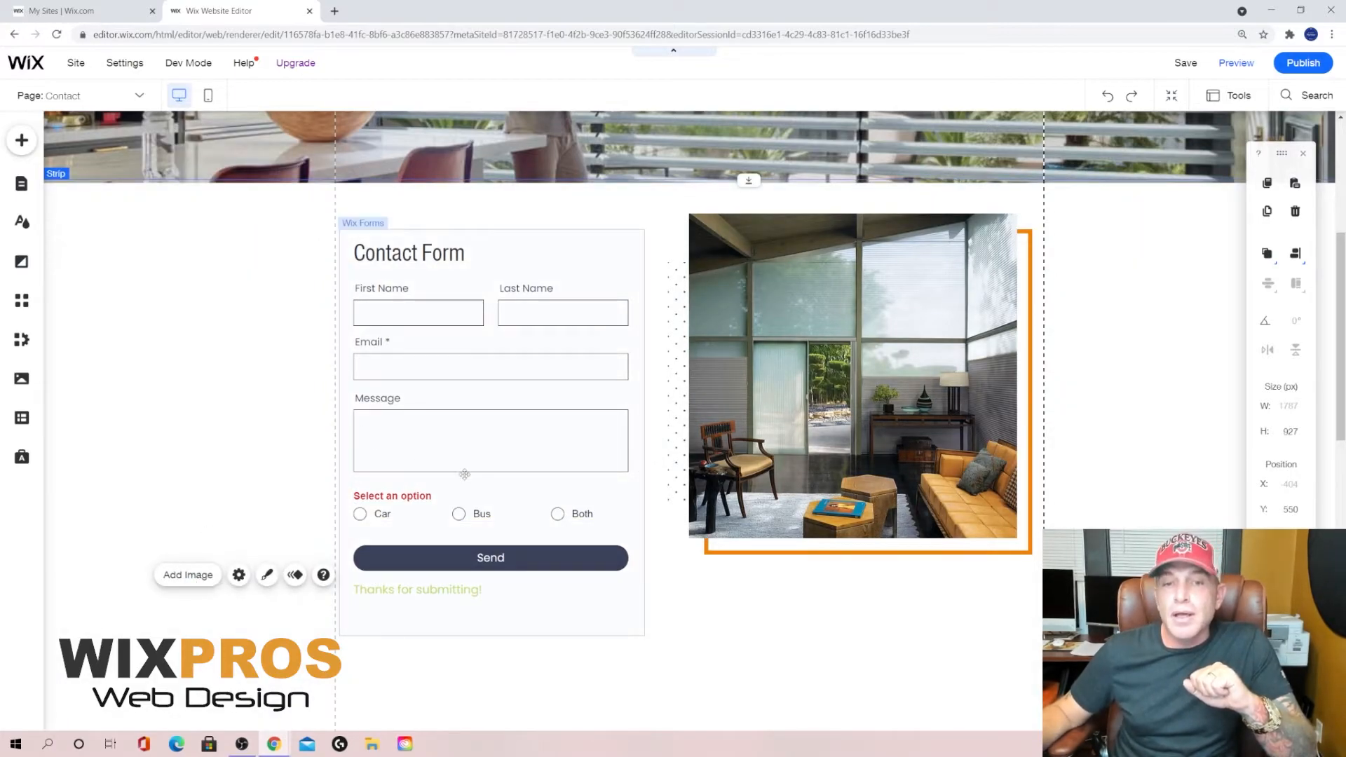
# Add a Short Text Field from the basic fields to the contact form
pyautogui.click(585, 505)
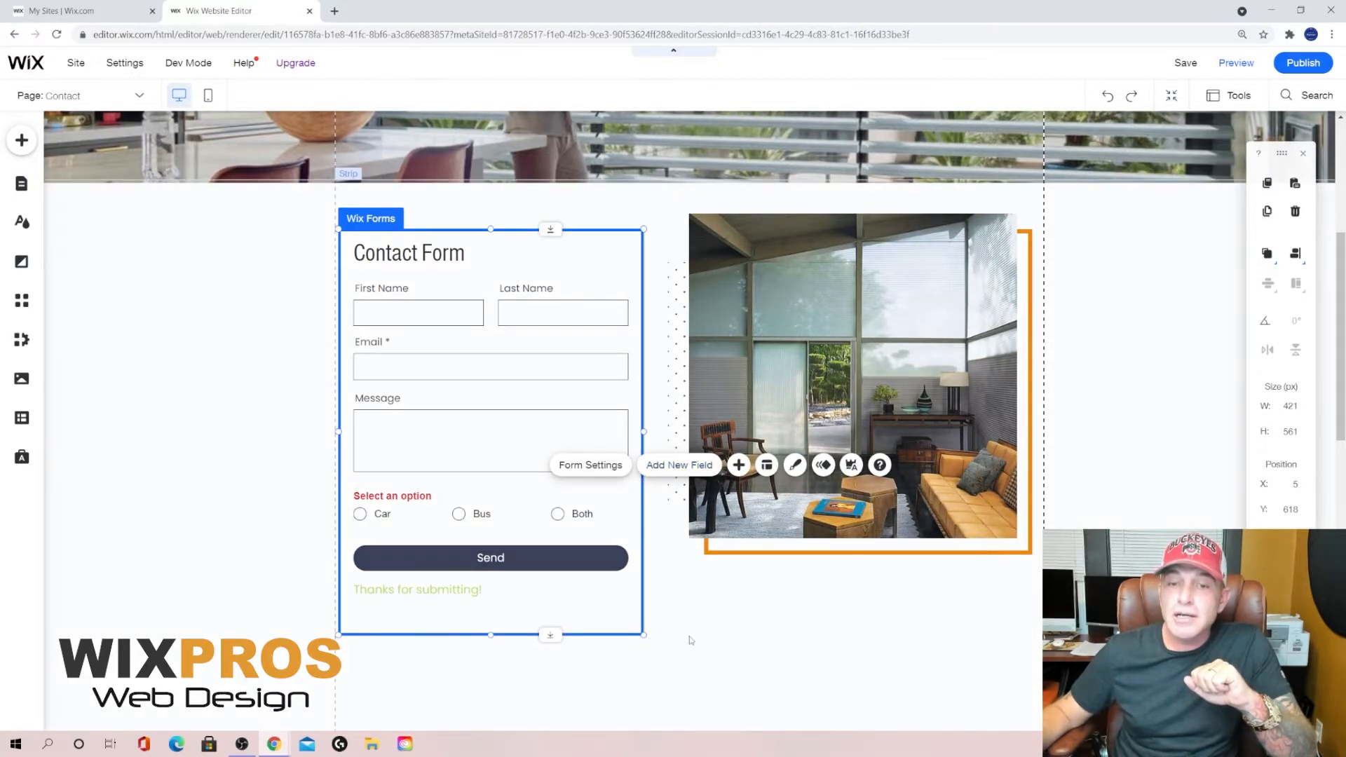
pyautogui.click(649, 563)
pyautogui.click(629, 514)
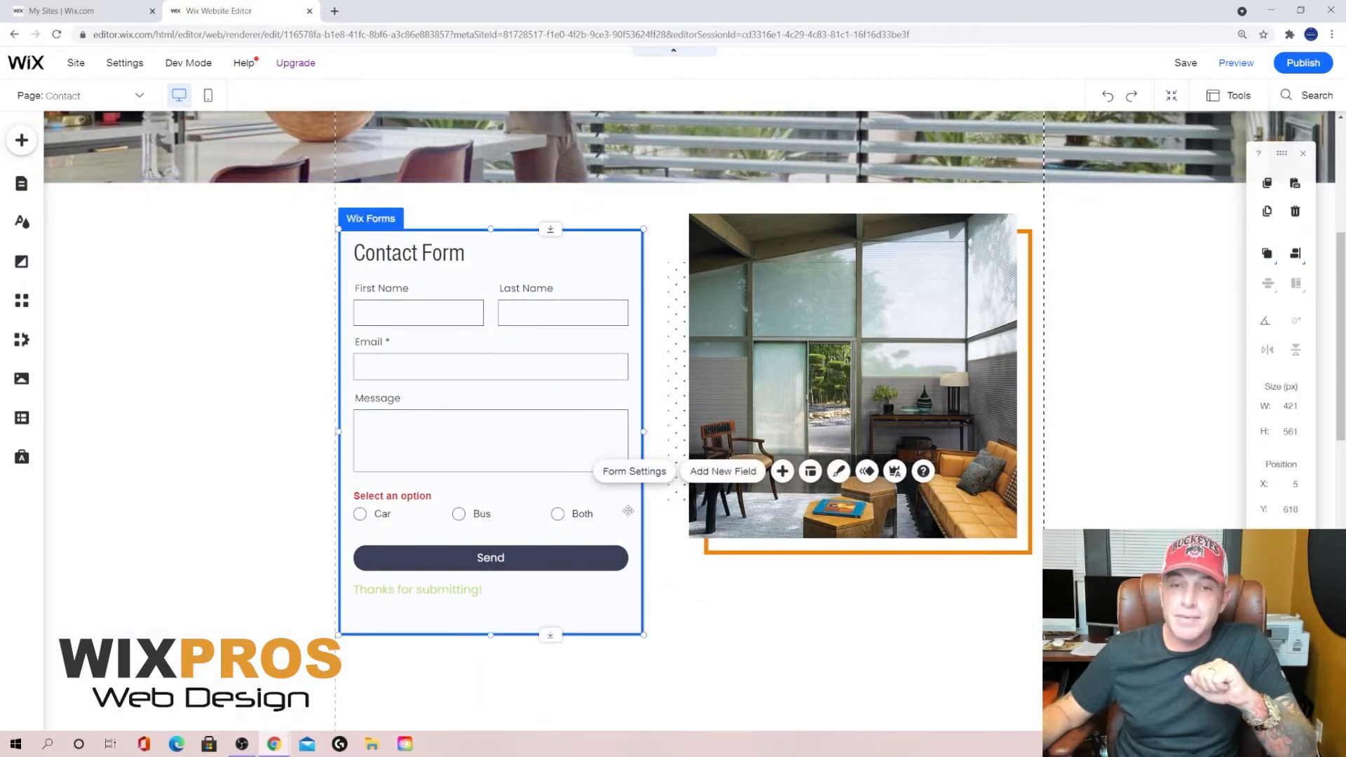
pyautogui.click(733, 475)
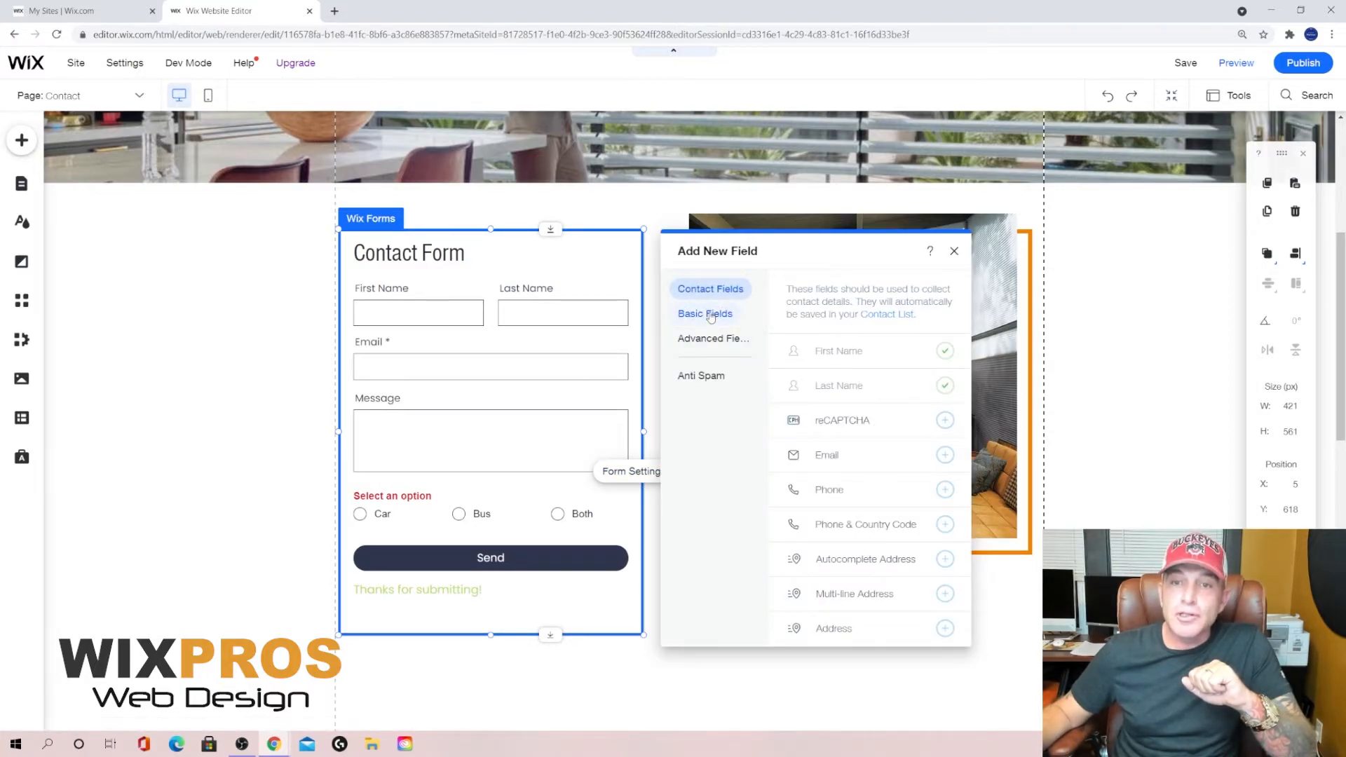
pyautogui.click(712, 316)
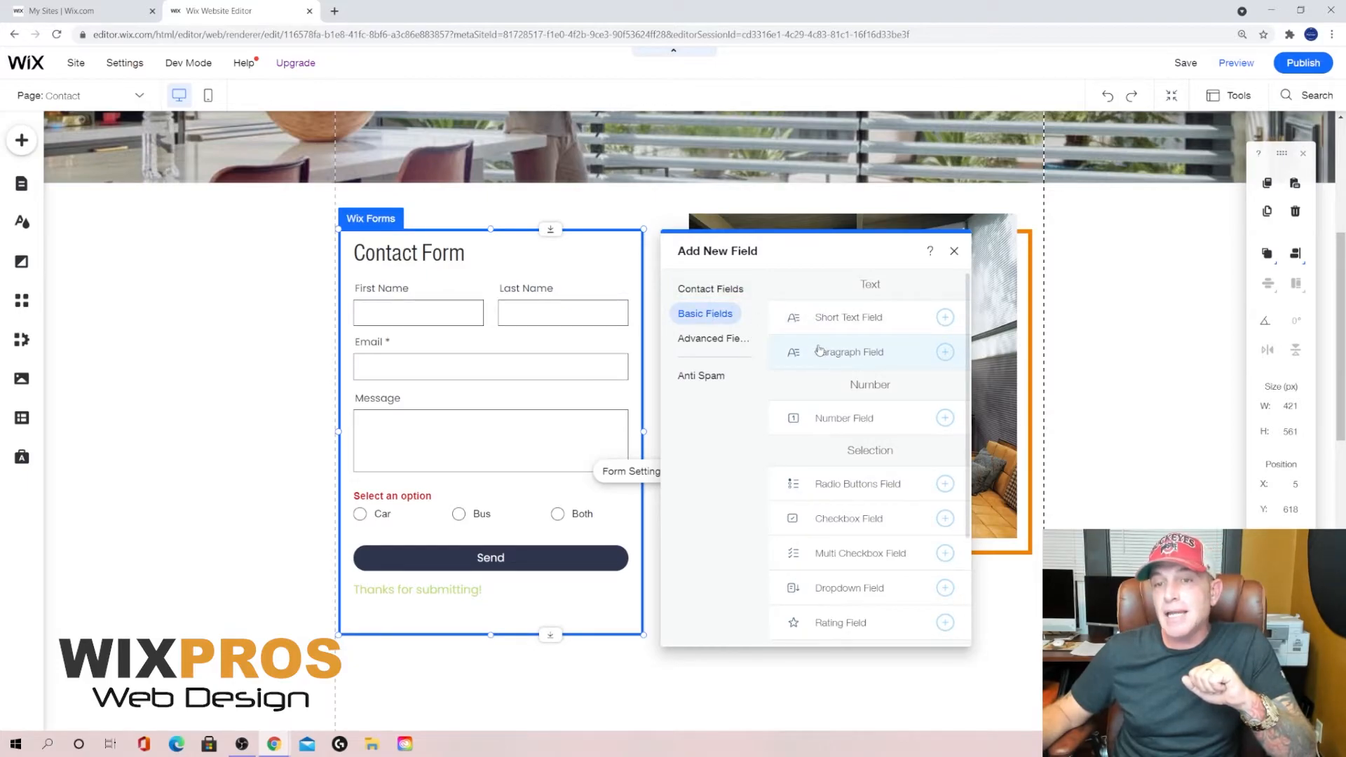
pyautogui.click(831, 323)
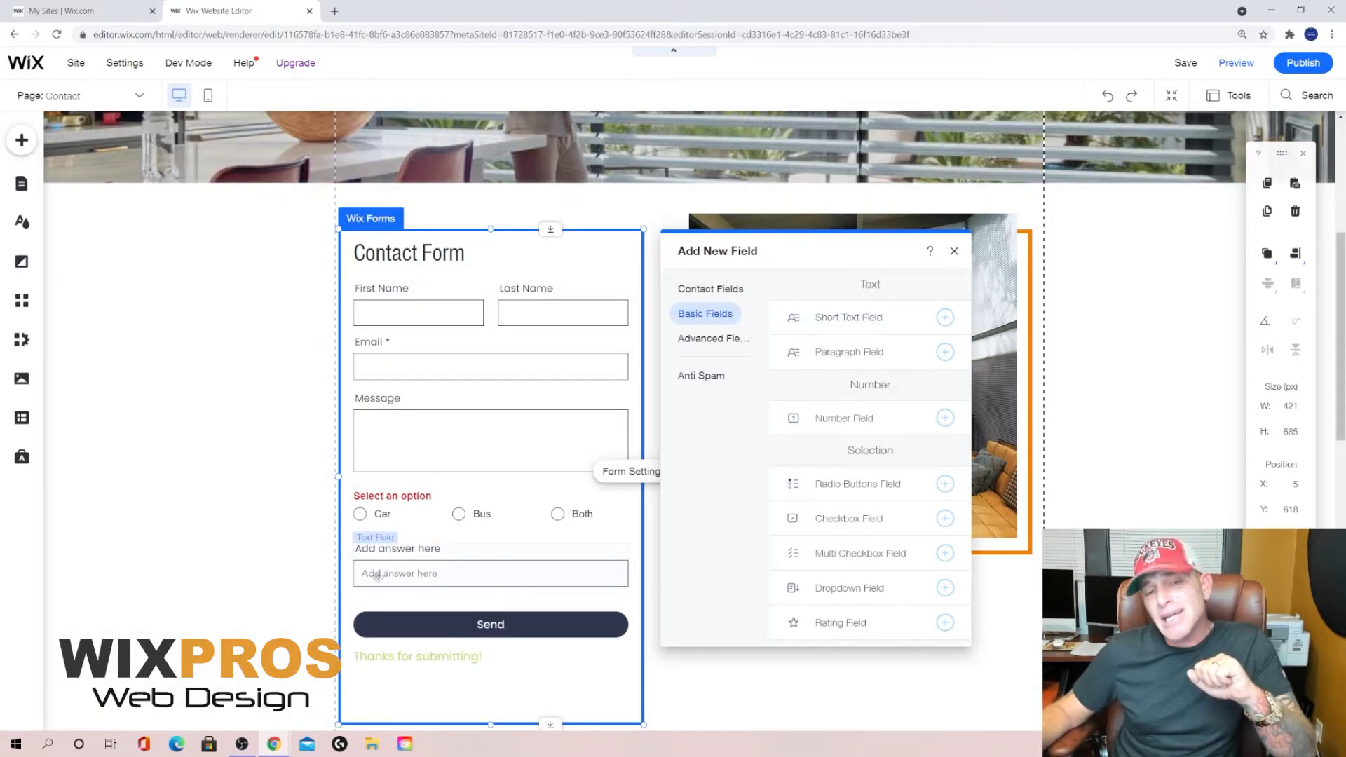
# Shift the radio buttons field, together with the content beneath it, down to about Y 1068 to make room below the Message field
pyautogui.click(403, 511)
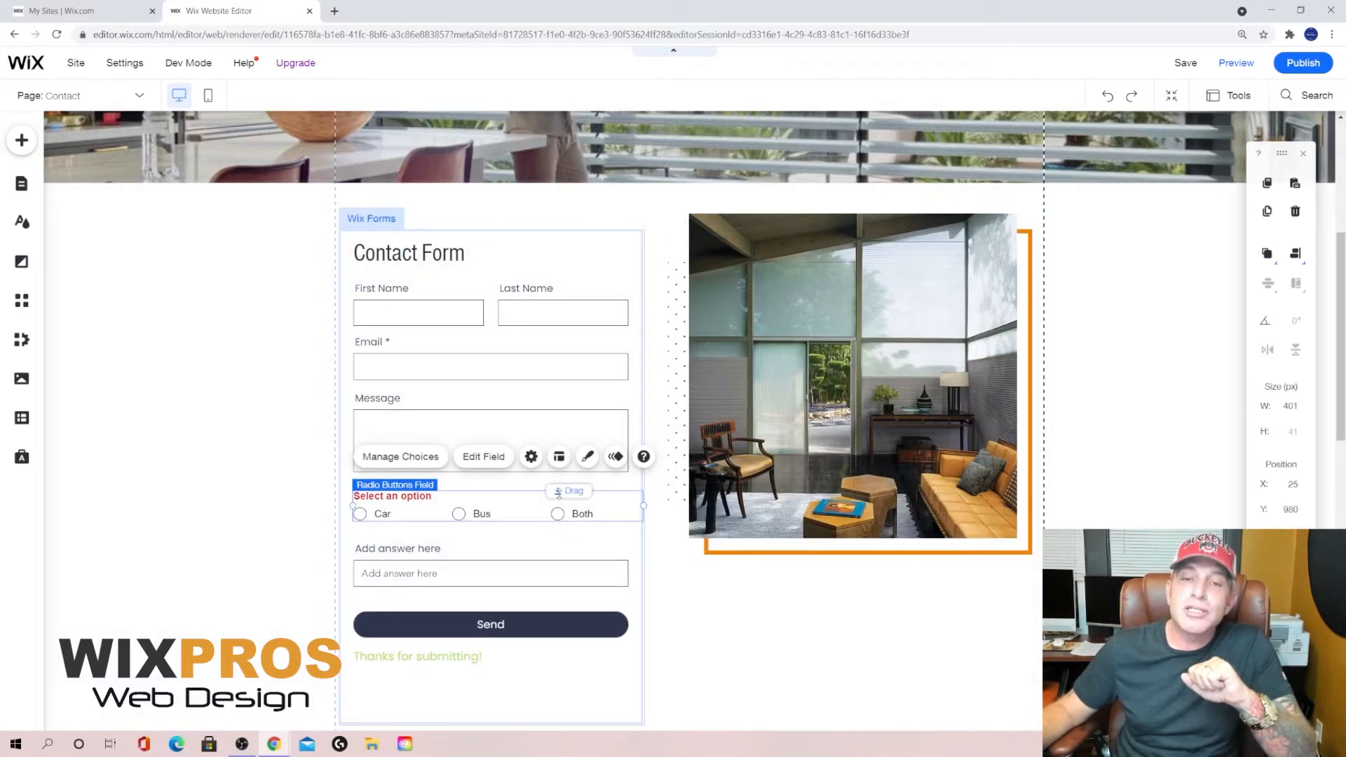
pyautogui.click(436, 508)
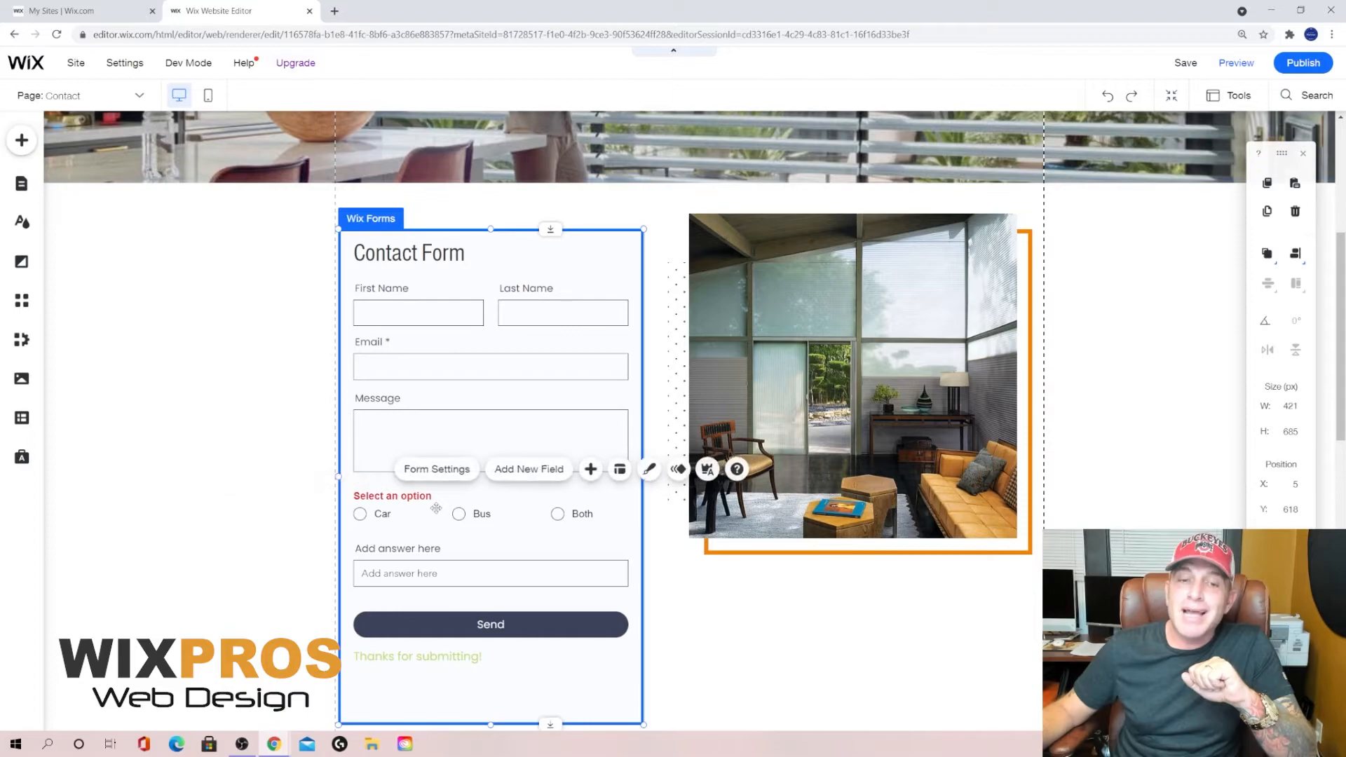
pyautogui.click(436, 508)
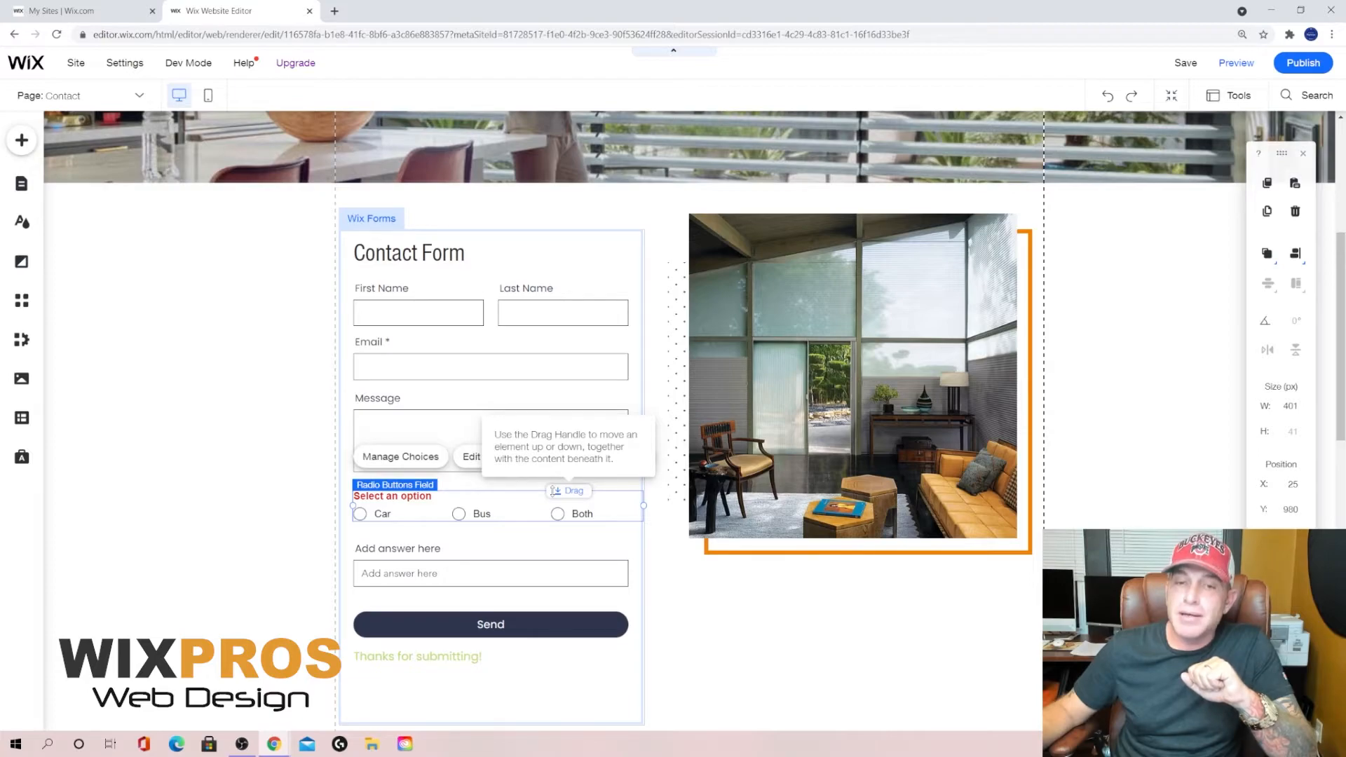
pyautogui.moveTo(510, 503); pyautogui.dragTo(509, 506)
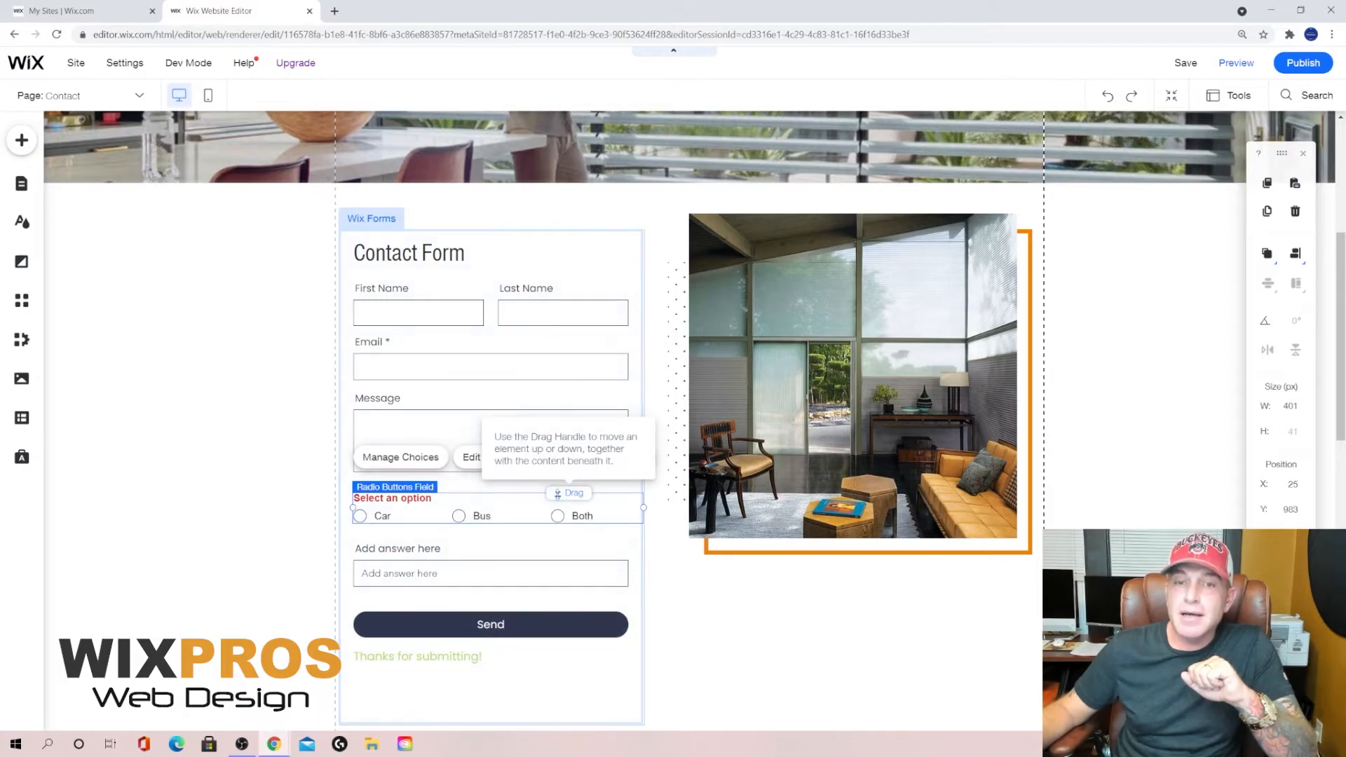
pyautogui.moveTo(558, 493); pyautogui.dragTo(557, 555)
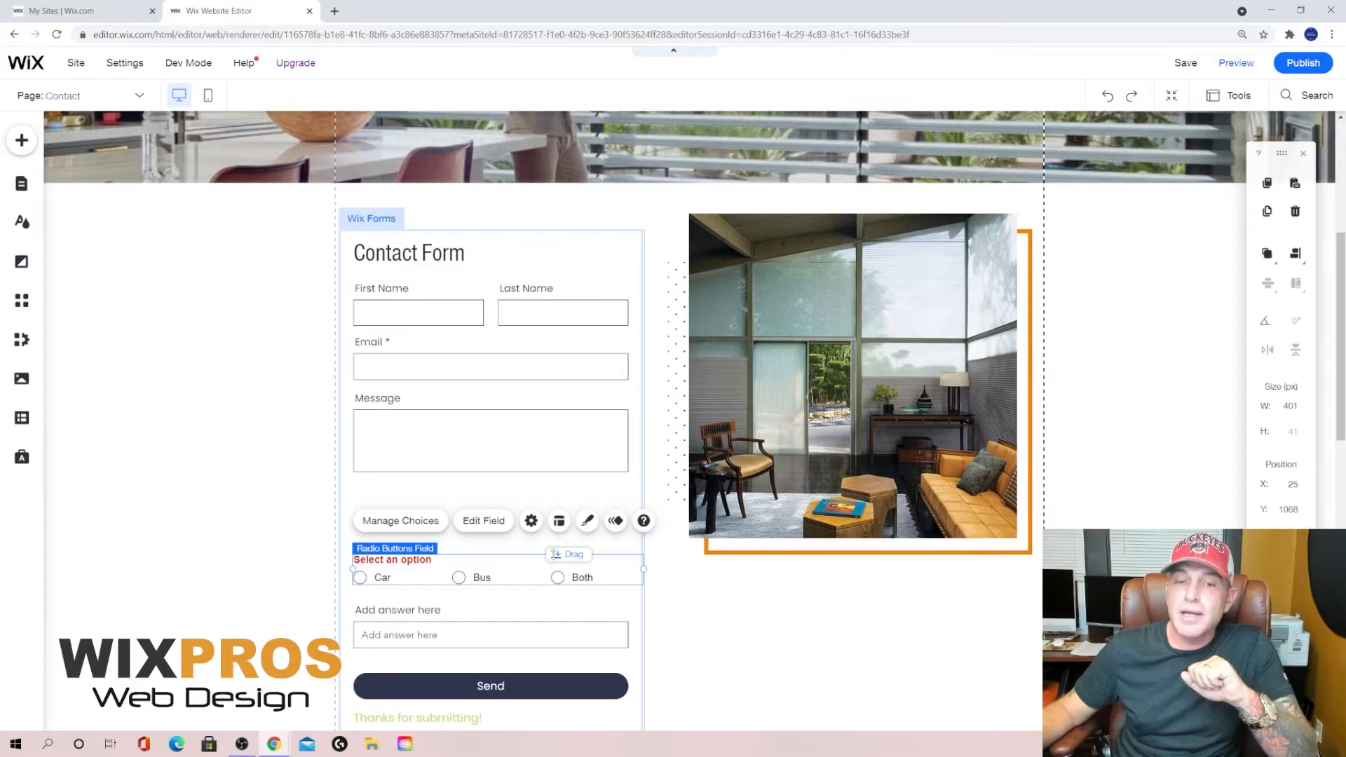
# Move the new text field directly under the Message field and place the radio buttons field beneath it at about Y 1052
pyautogui.click(547, 620)
pyautogui.moveTo(547, 620); pyautogui.dragTo(545, 499)
pyautogui.moveTo(518, 580); pyautogui.dragTo(516, 567)
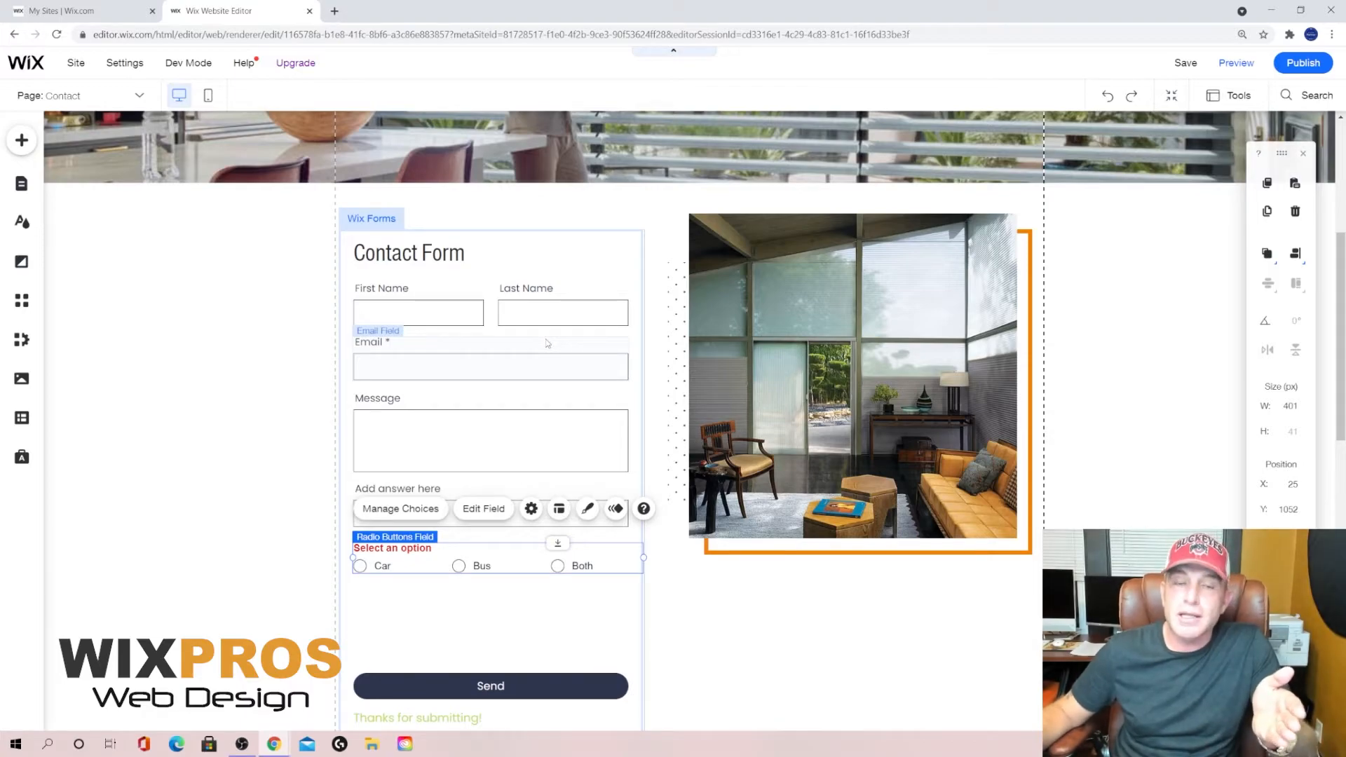
pyautogui.click(259, 480)
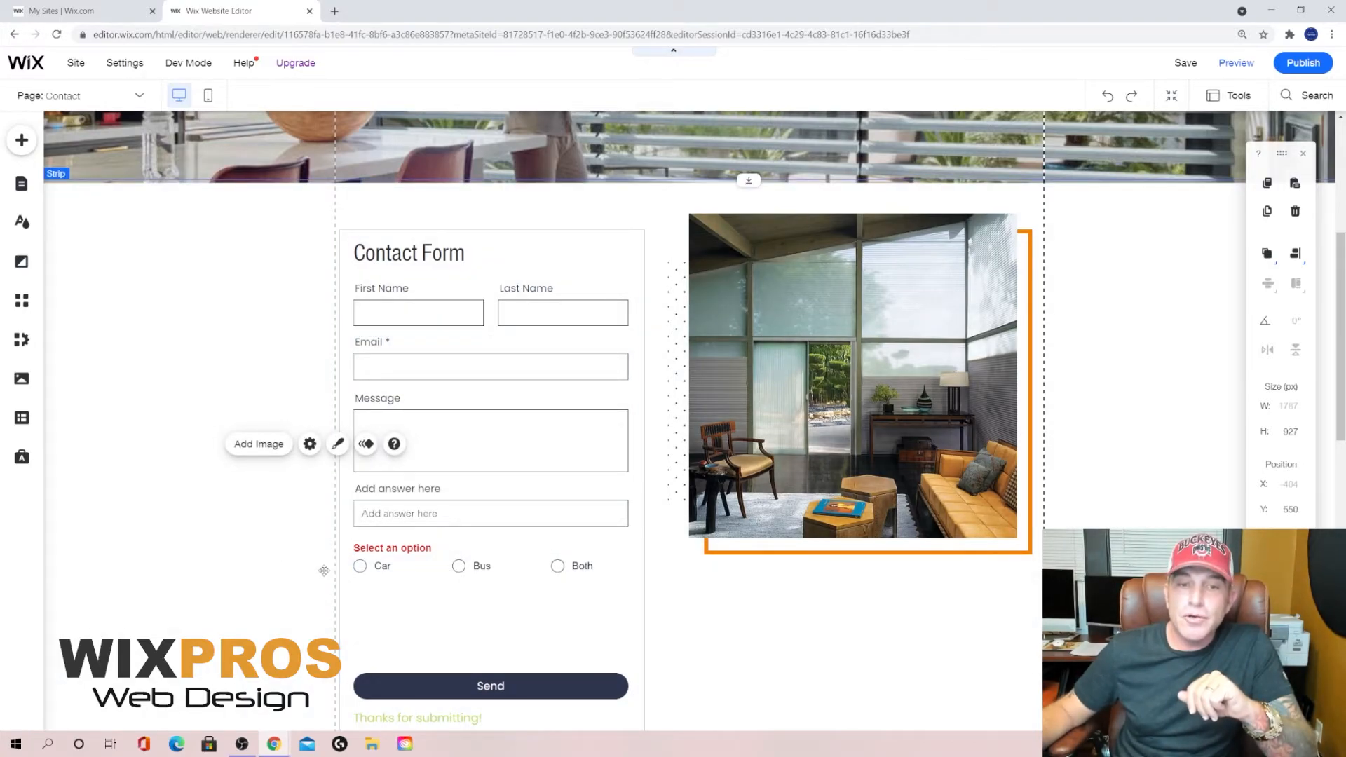
# Move the Send button and the content beneath it up to about Y 1135, just below the radio buttons
pyautogui.click(517, 688)
pyautogui.click(517, 688)
pyautogui.moveTo(568, 672); pyautogui.dragTo(558, 611)
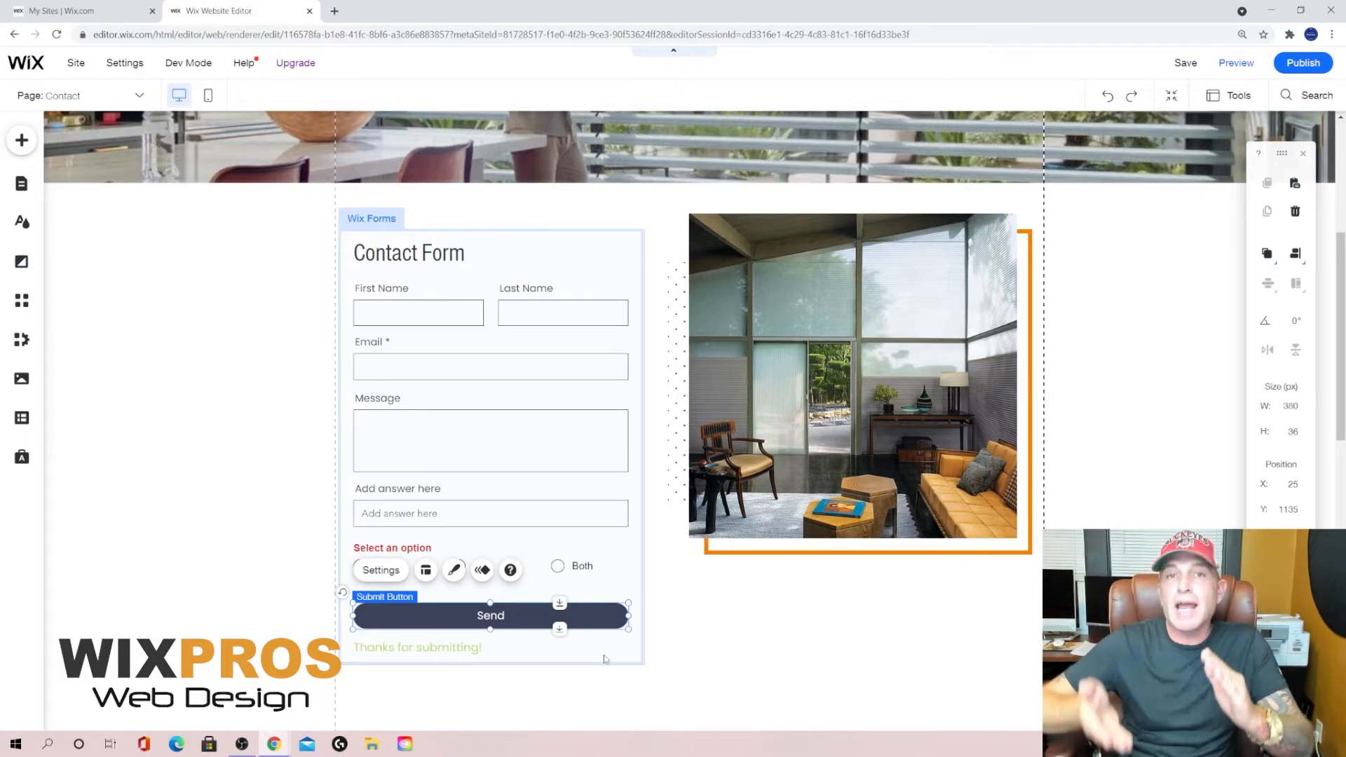
# Set the text color of the form's success message to the custom red #DE1D1D
pyautogui.doubleClick(450, 649)
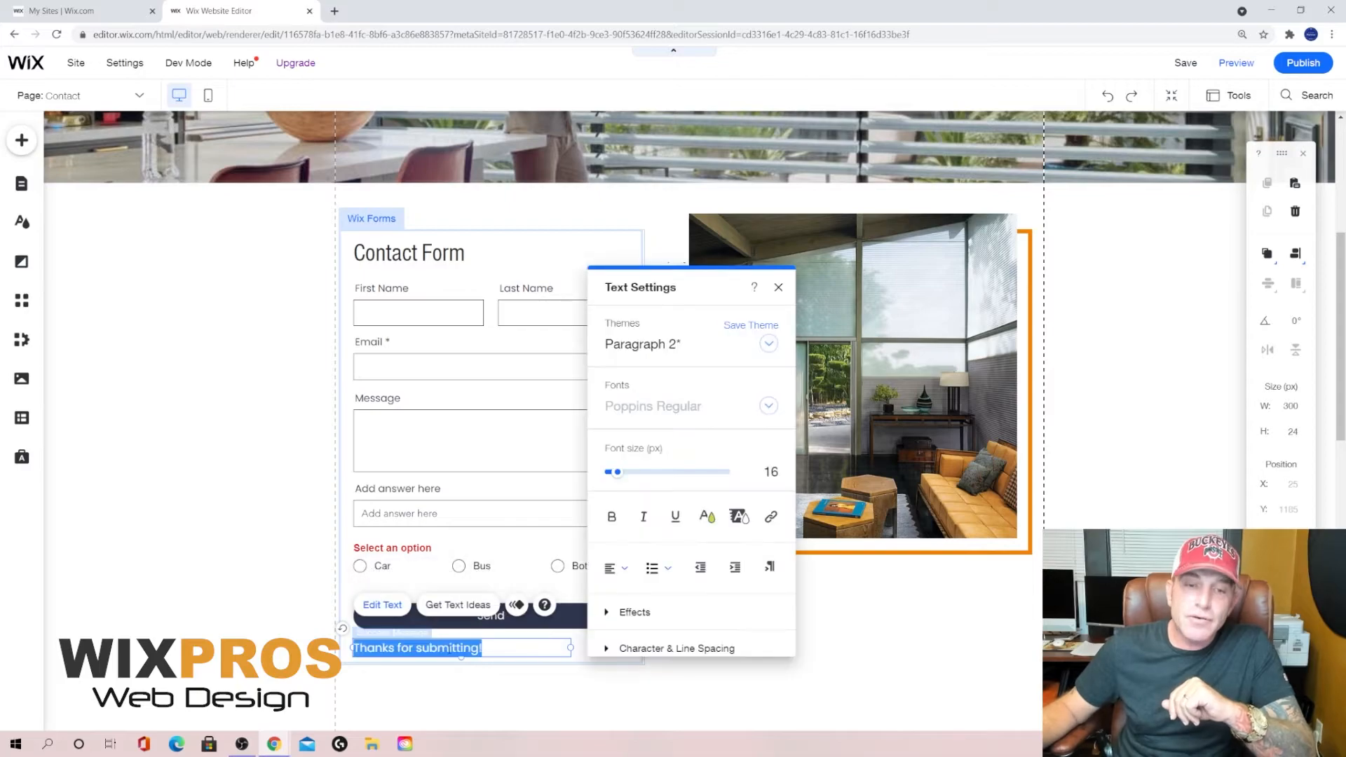
pyautogui.click(707, 517)
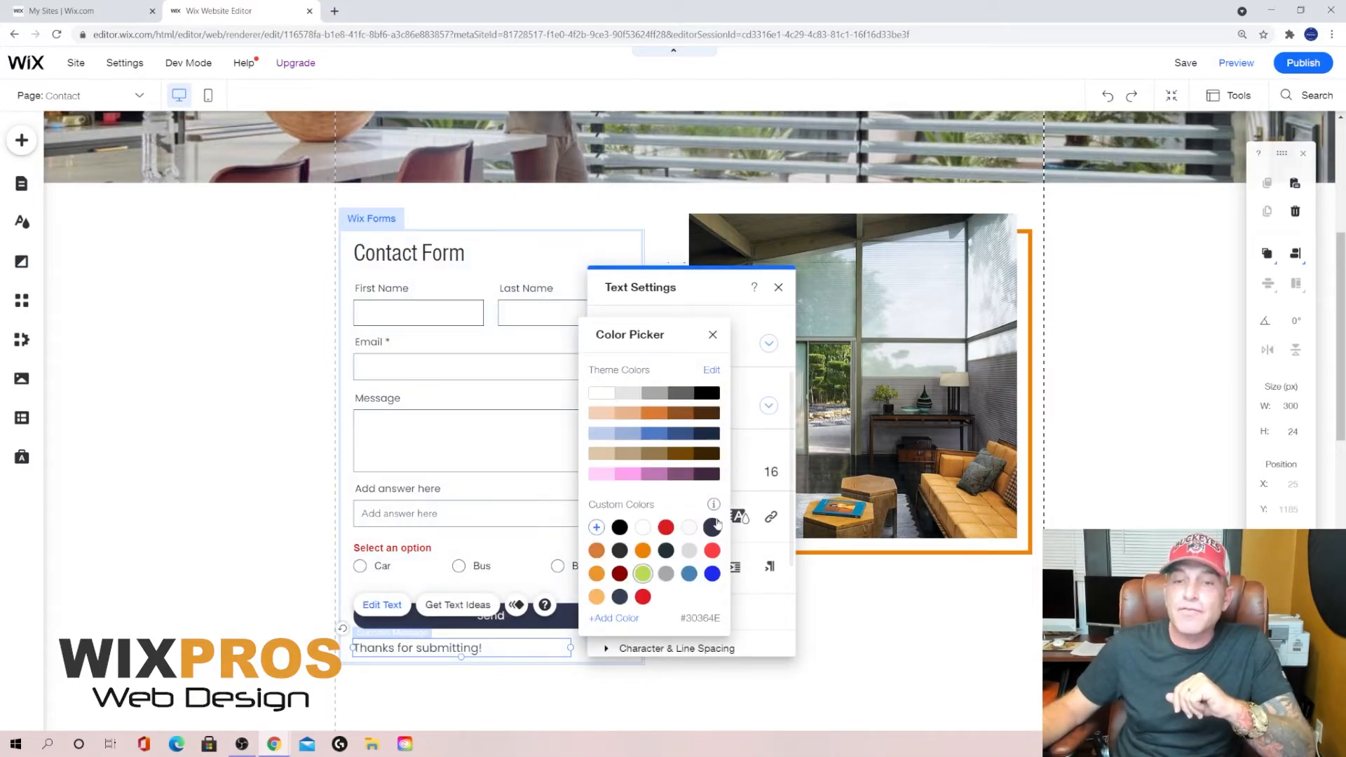
pyautogui.click(666, 528)
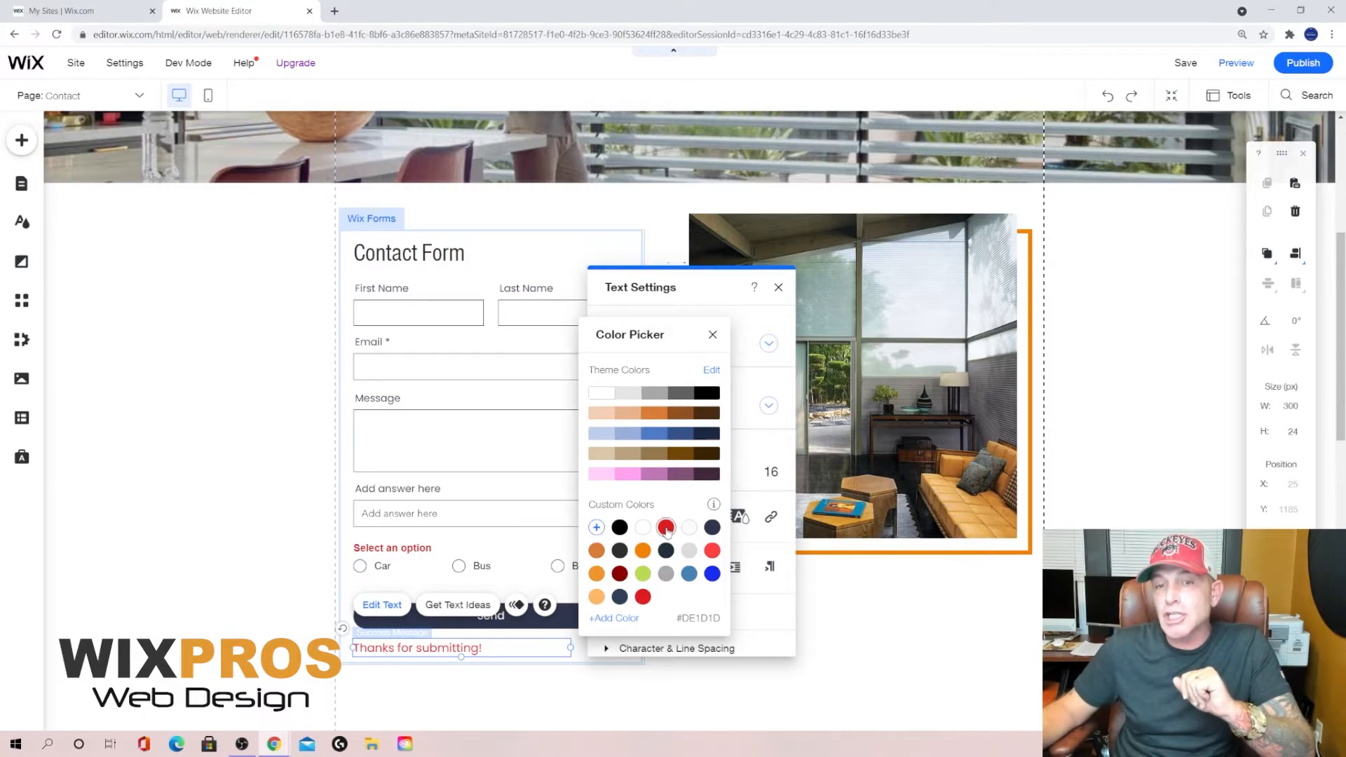
# Change the success message to "Thanks for submitting our form!" and close the text settings
pyautogui.doubleClick(491, 652)
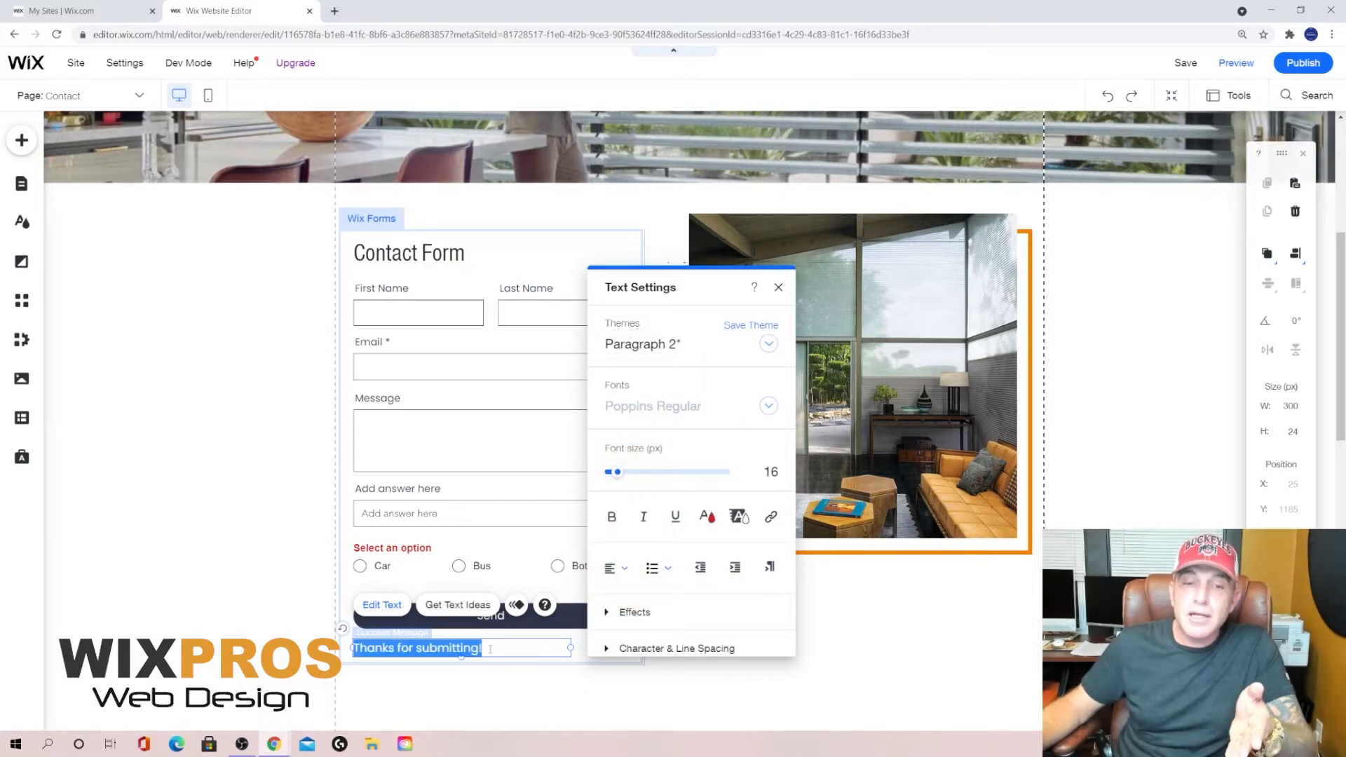
pyautogui.click(491, 648)
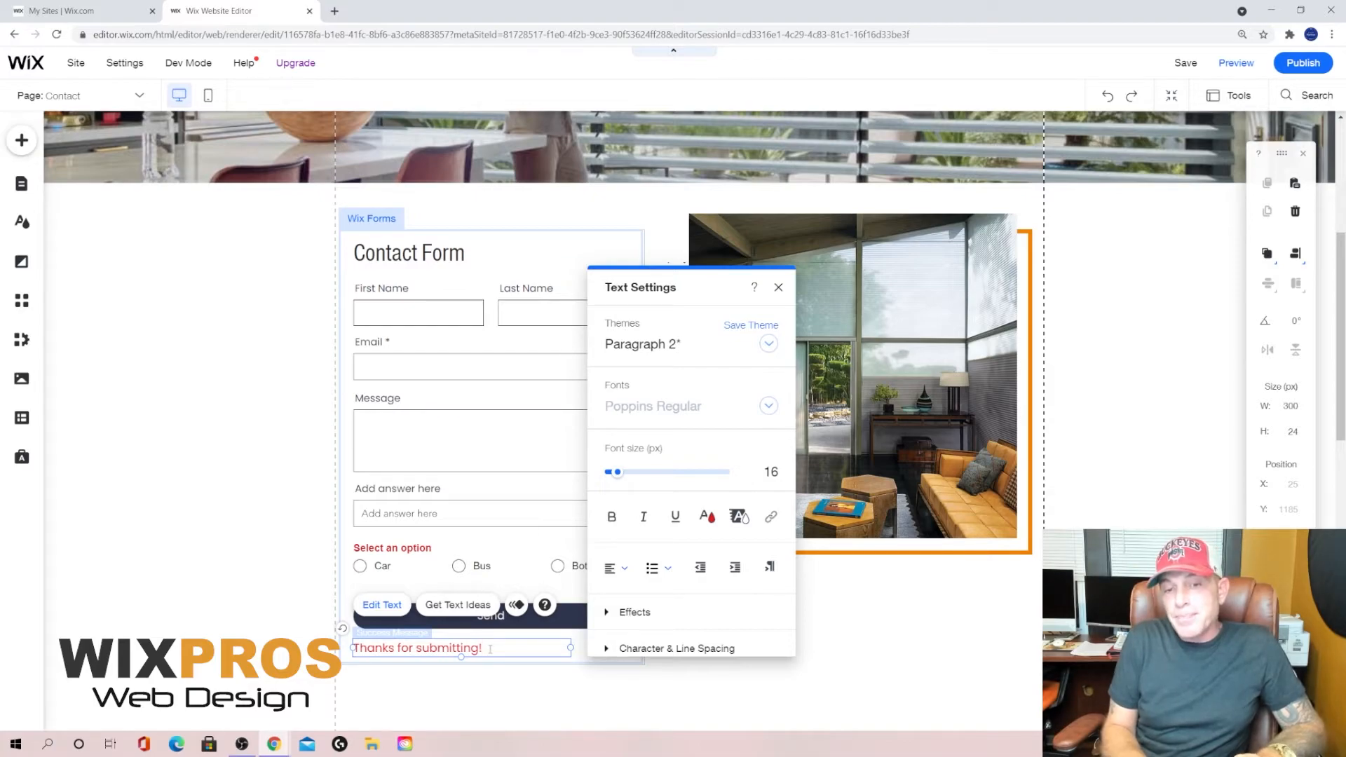
pyautogui.write('our form')
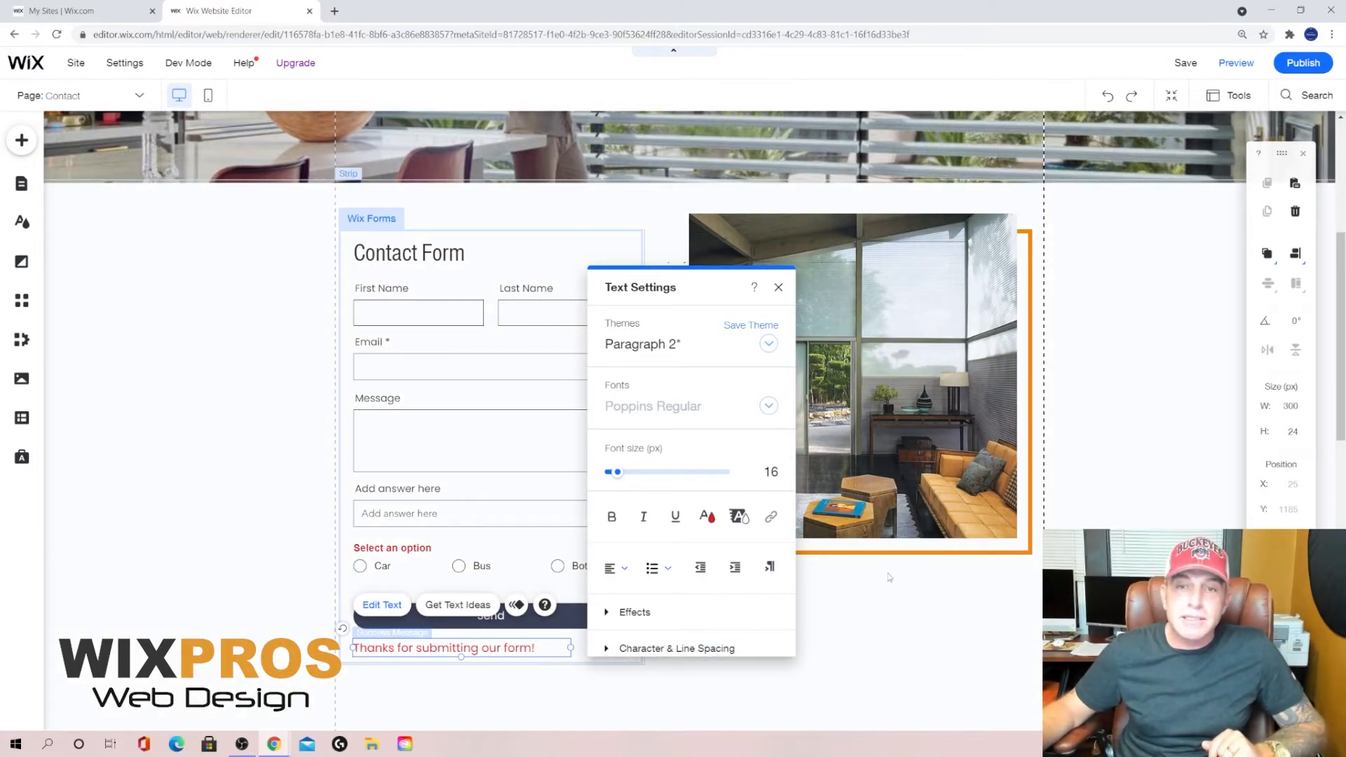
pyautogui.click(778, 288)
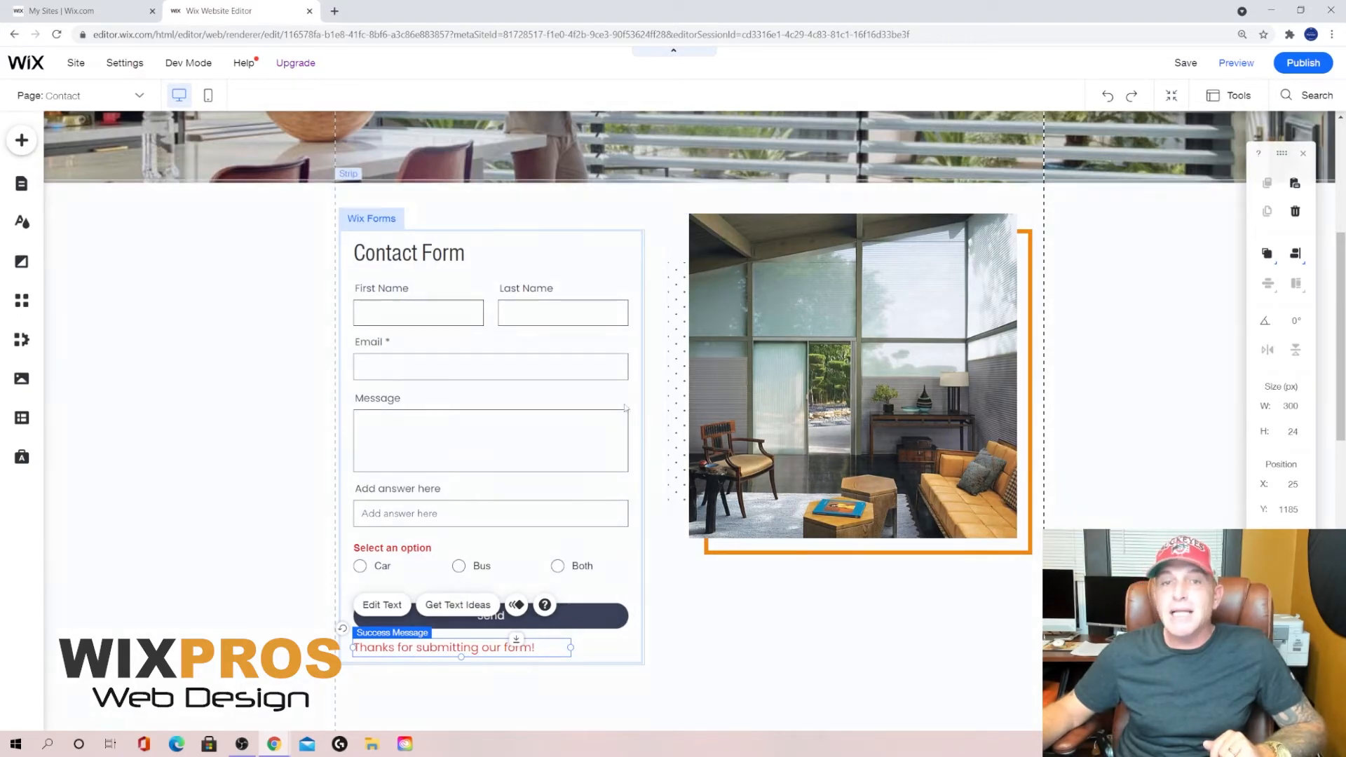
pyautogui.scroll(5, 1072, 405)
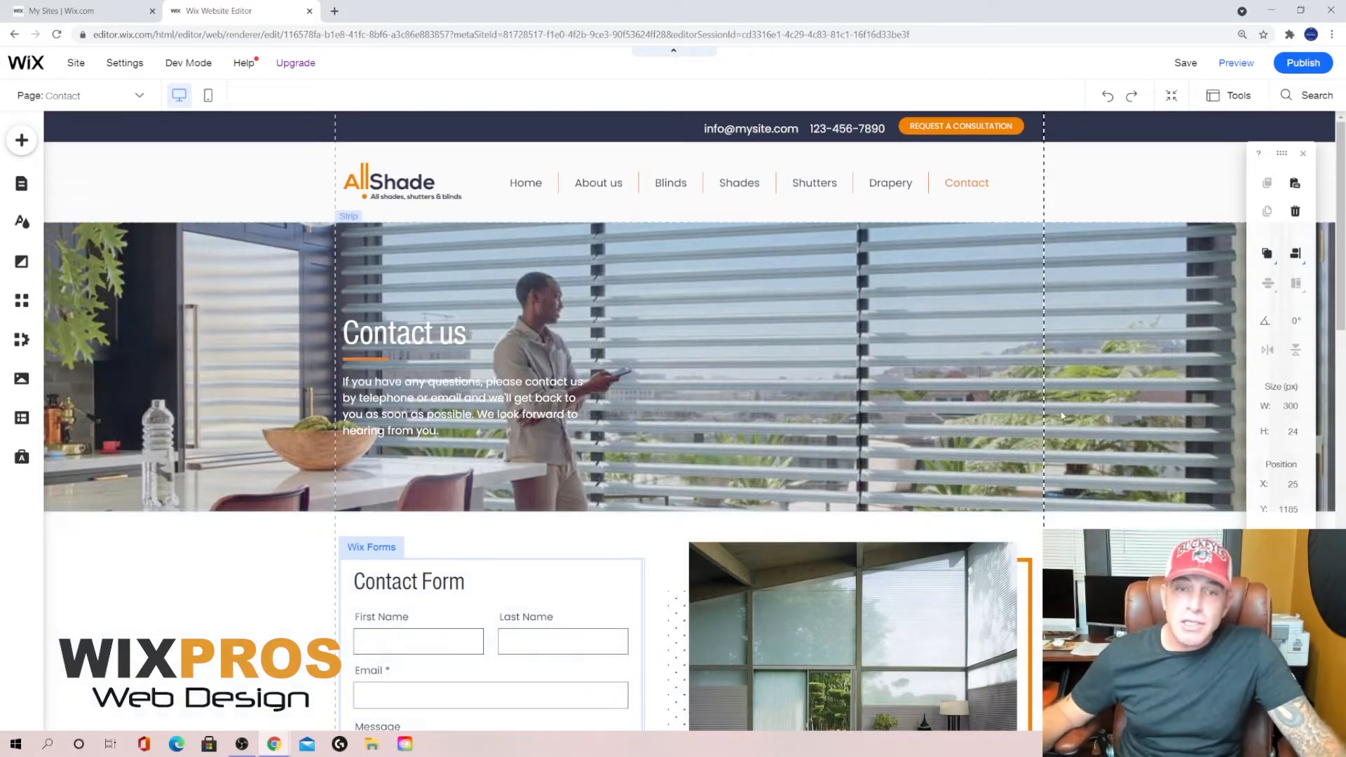
pyautogui.scroll(-7, 1115, 456)
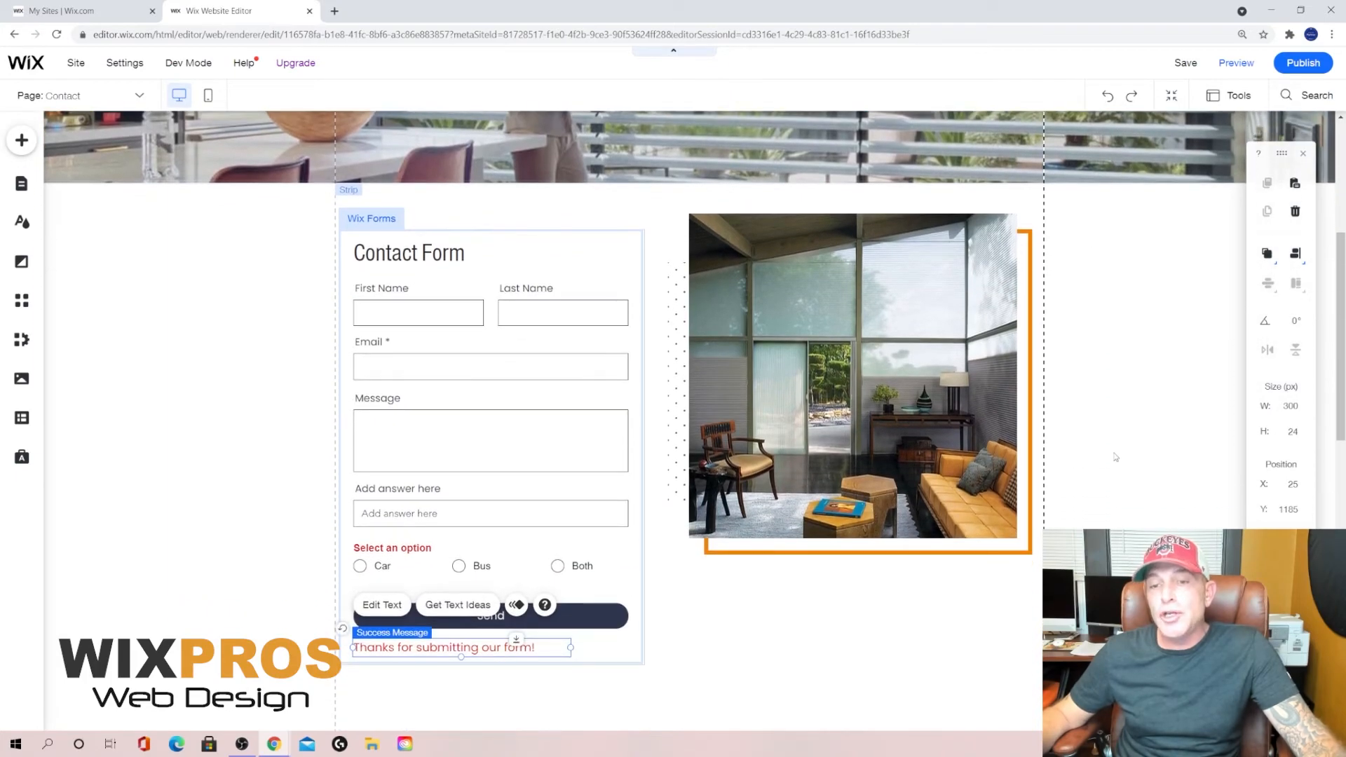
pyautogui.click(1016, 418)
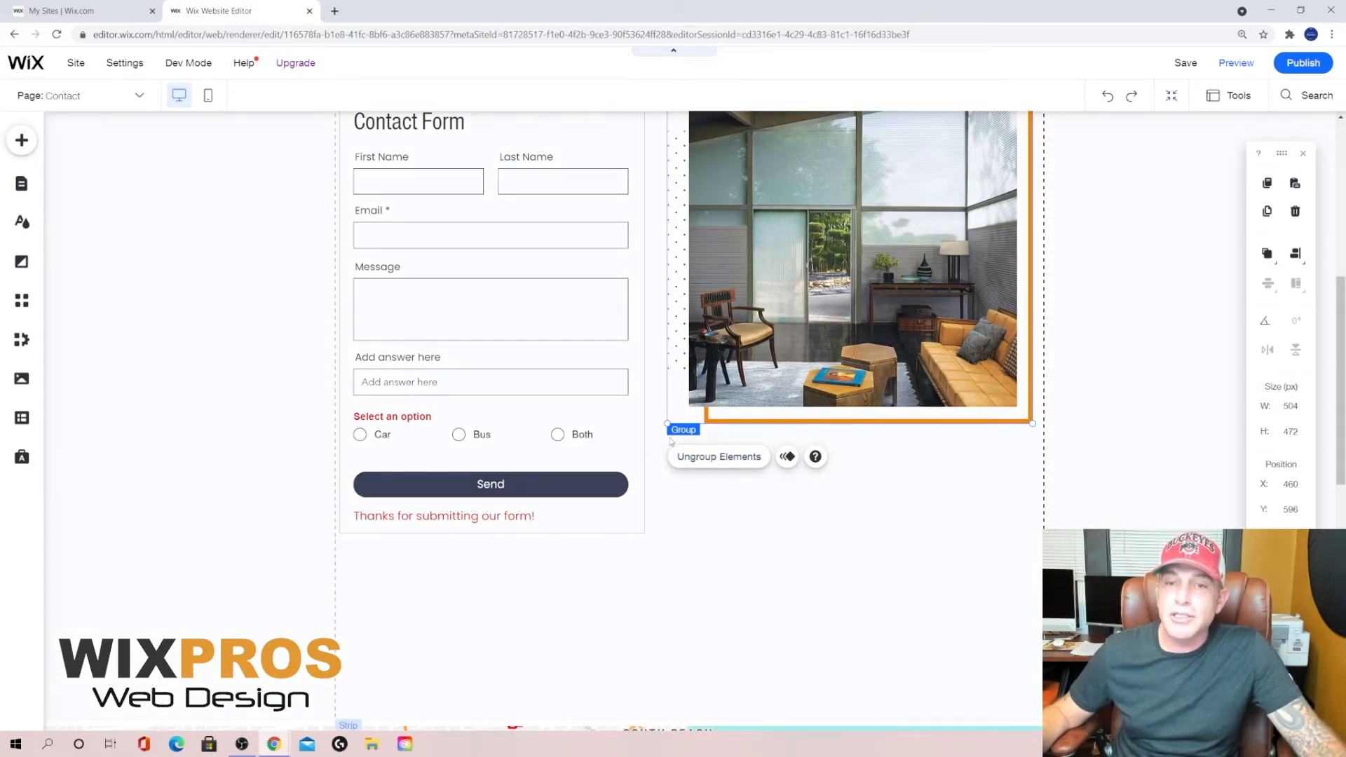
# Ungroup the photo composition and stretch the orange-bordered container box downward to just above the bottom edge of the contact form
pyautogui.click(705, 458)
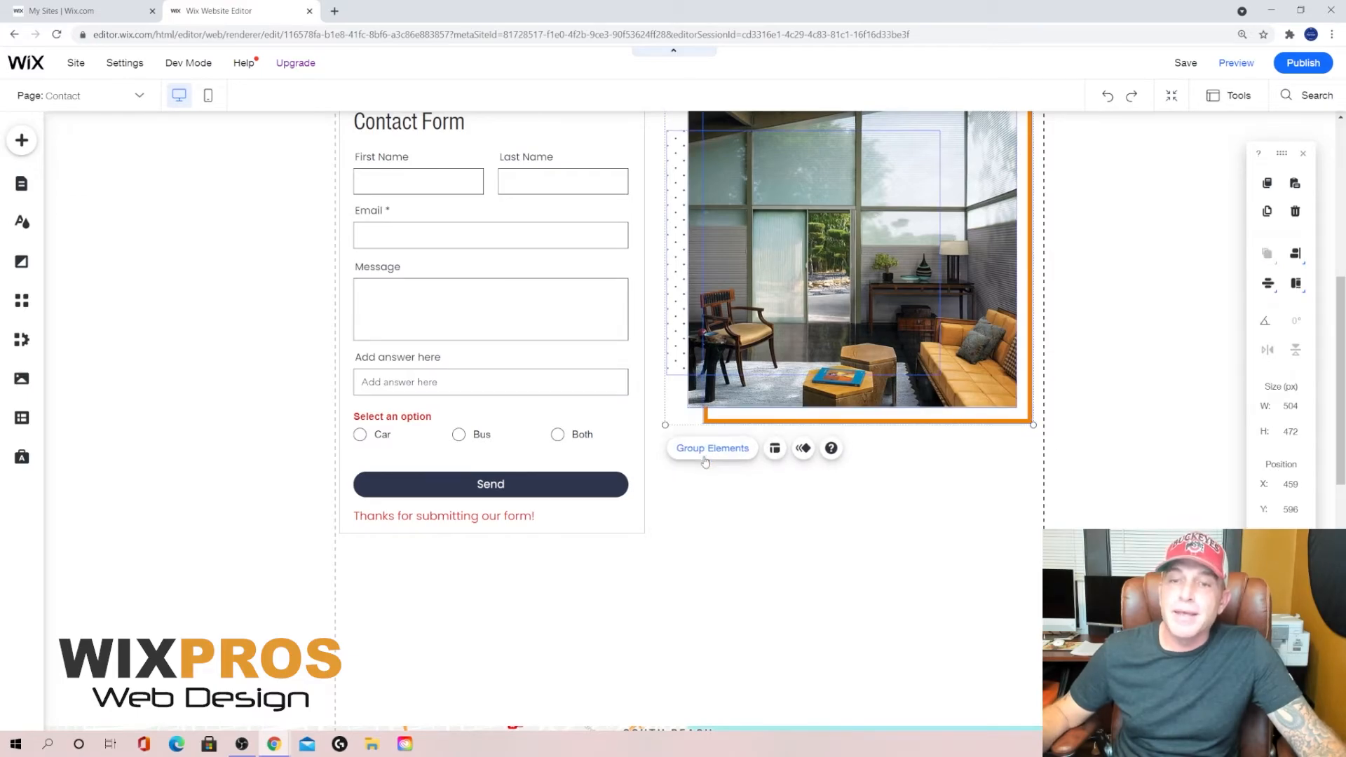
pyautogui.click(972, 497)
pyautogui.click(860, 424)
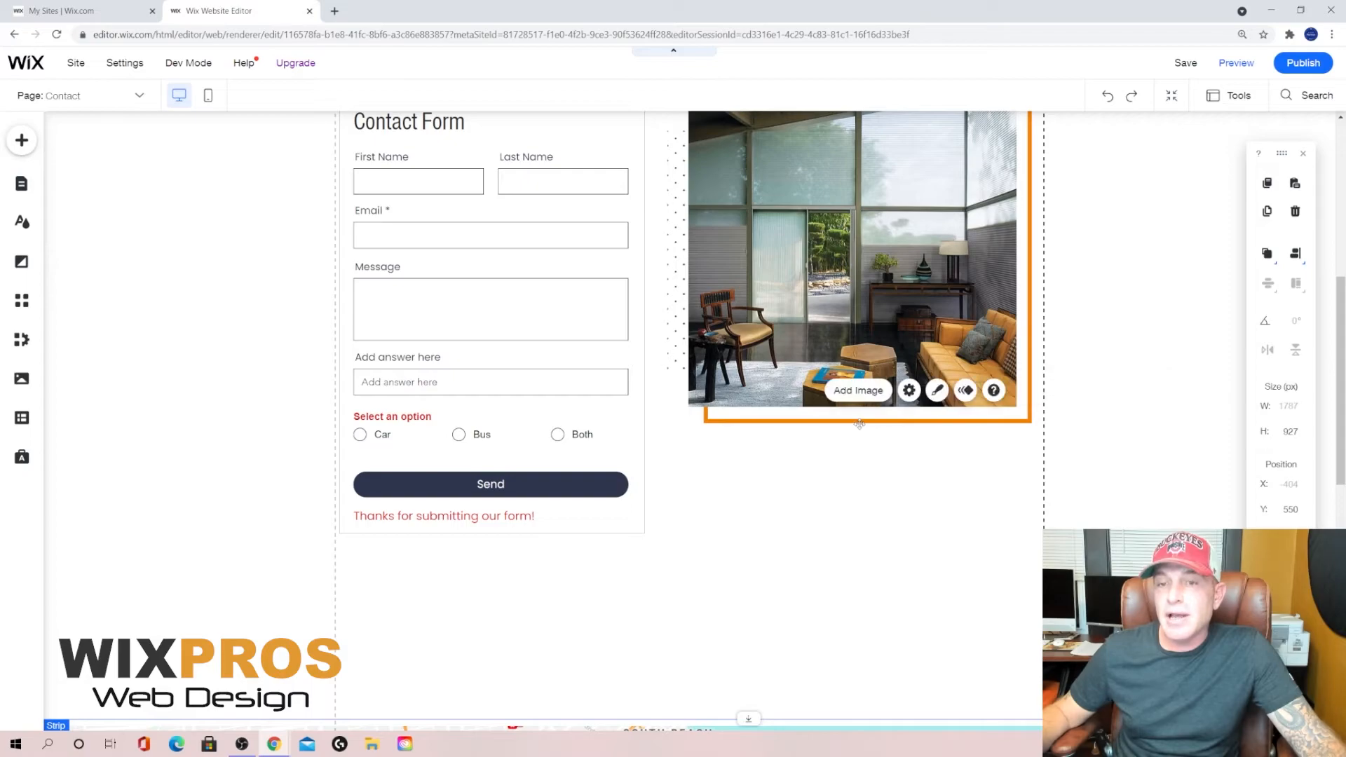
pyautogui.click(860, 423)
pyautogui.moveTo(870, 423); pyautogui.dragTo(865, 532)
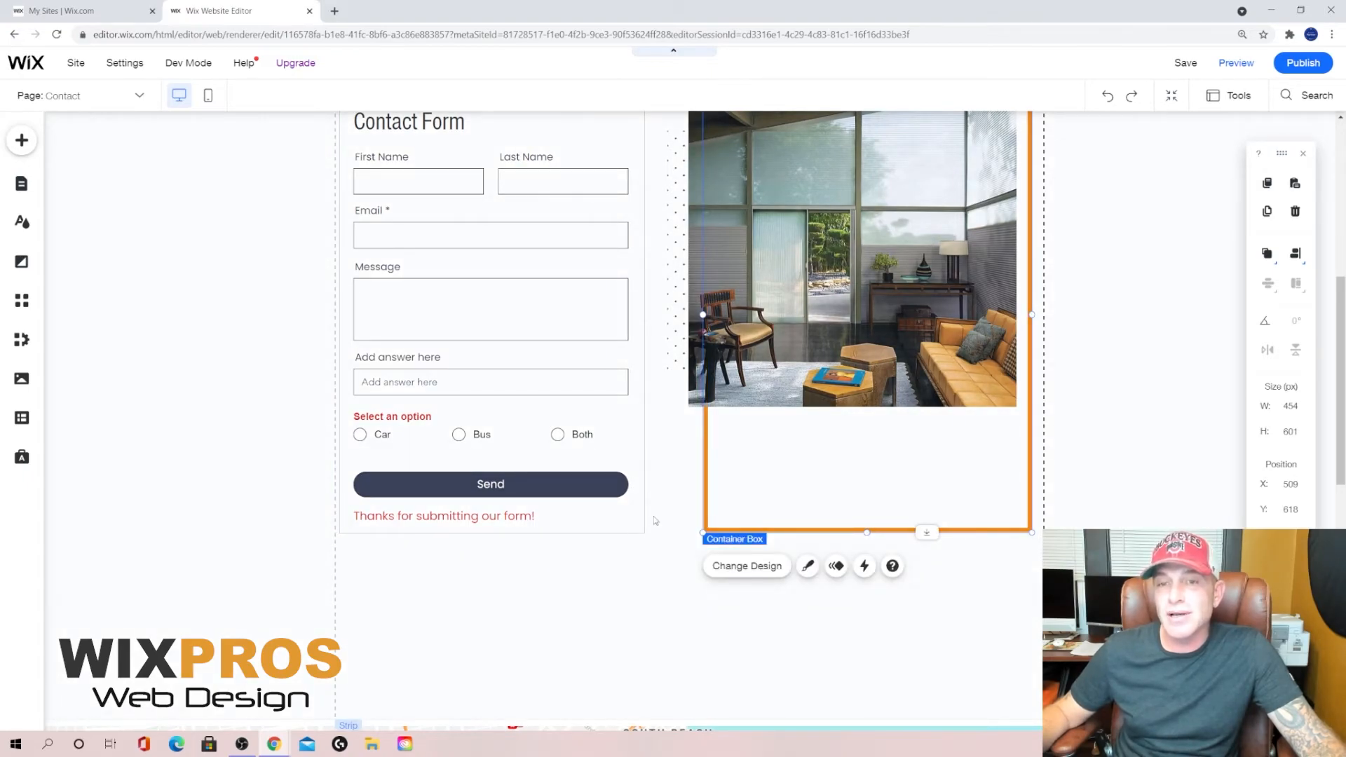
pyautogui.moveTo(866, 533); pyautogui.dragTo(865, 520)
# Lengthen the photo to about 583 px high and the dotted vector art behind it to about 479 px high
pyautogui.click(879, 330)
pyautogui.moveTo(852, 408); pyautogui.dragTo(844, 504)
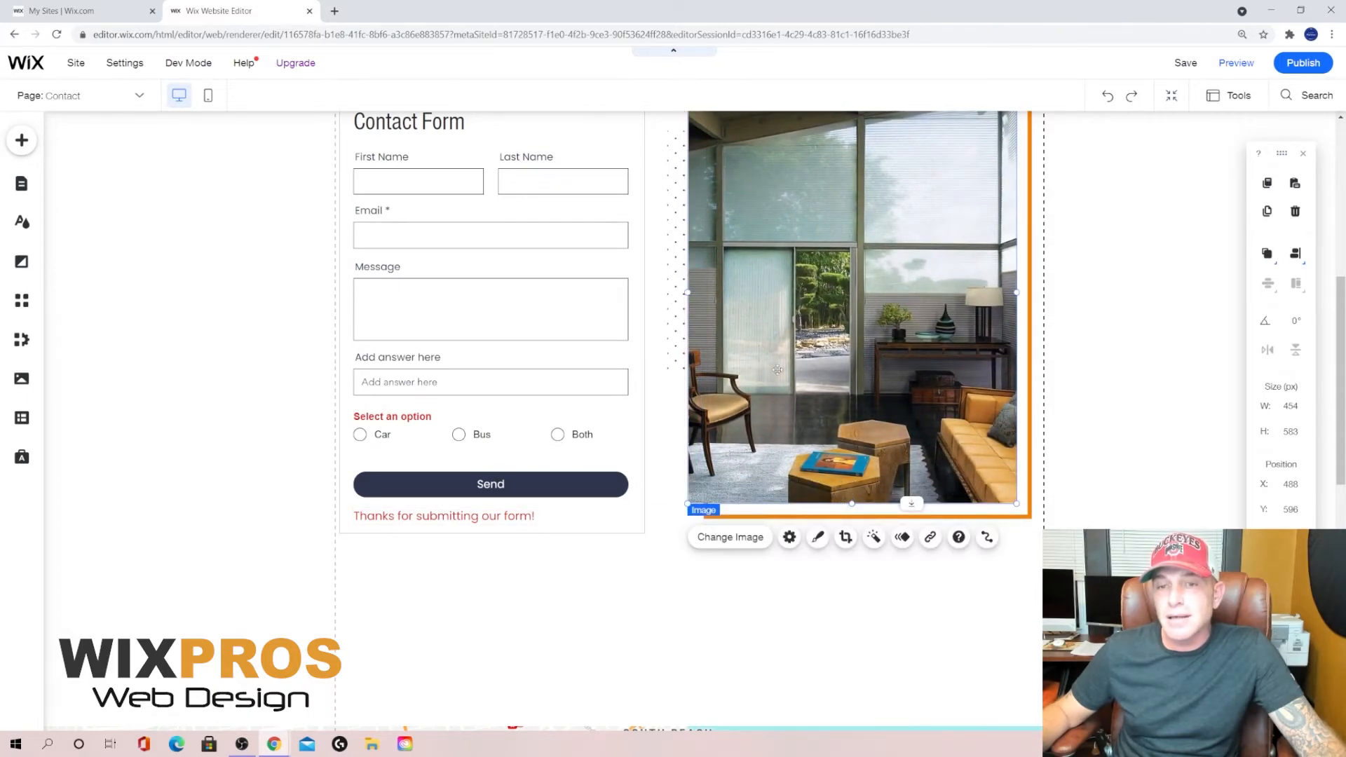
pyautogui.click(684, 357)
pyautogui.moveTo(704, 375); pyautogui.dragTo(702, 478)
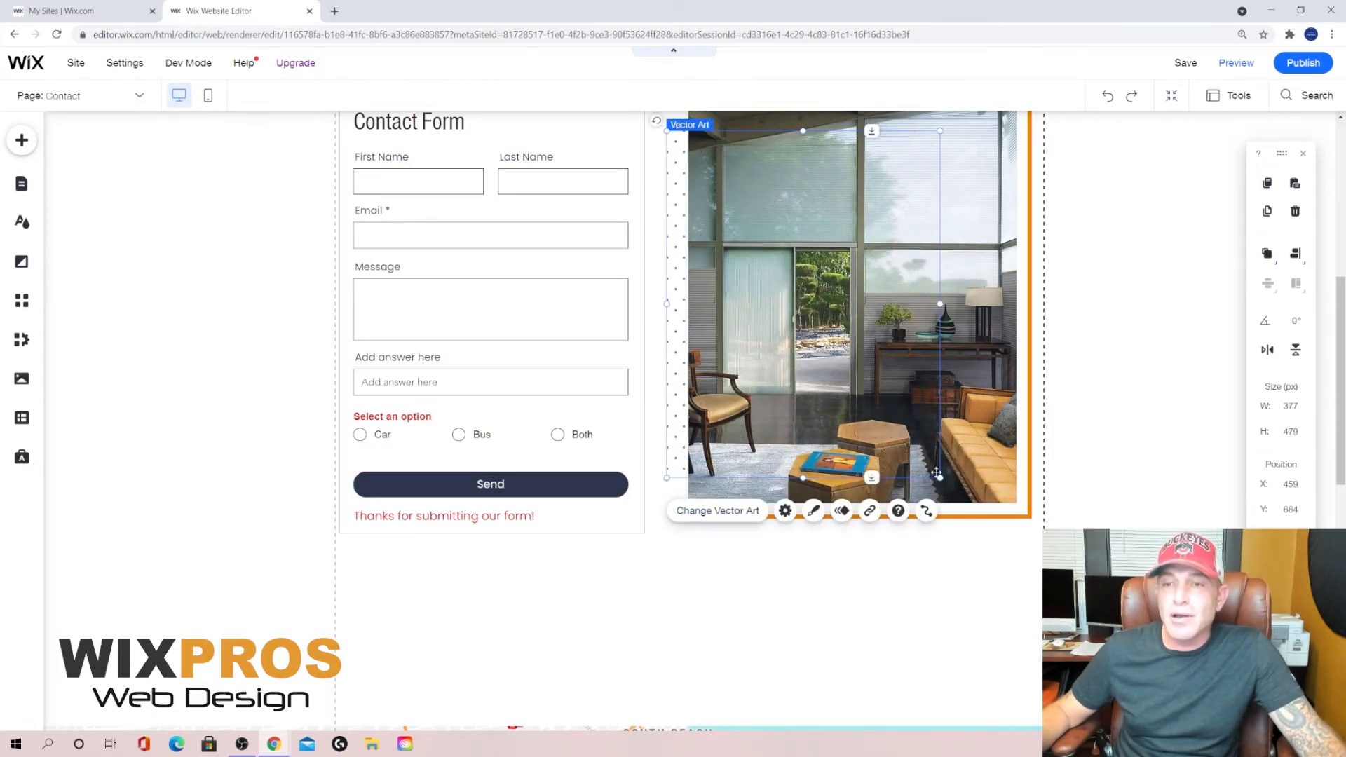
pyautogui.click(1136, 428)
# Shorten the strip holding the form to about 718 px high, bringing the map up beneath it
pyautogui.scroll(3, 1101, 475)
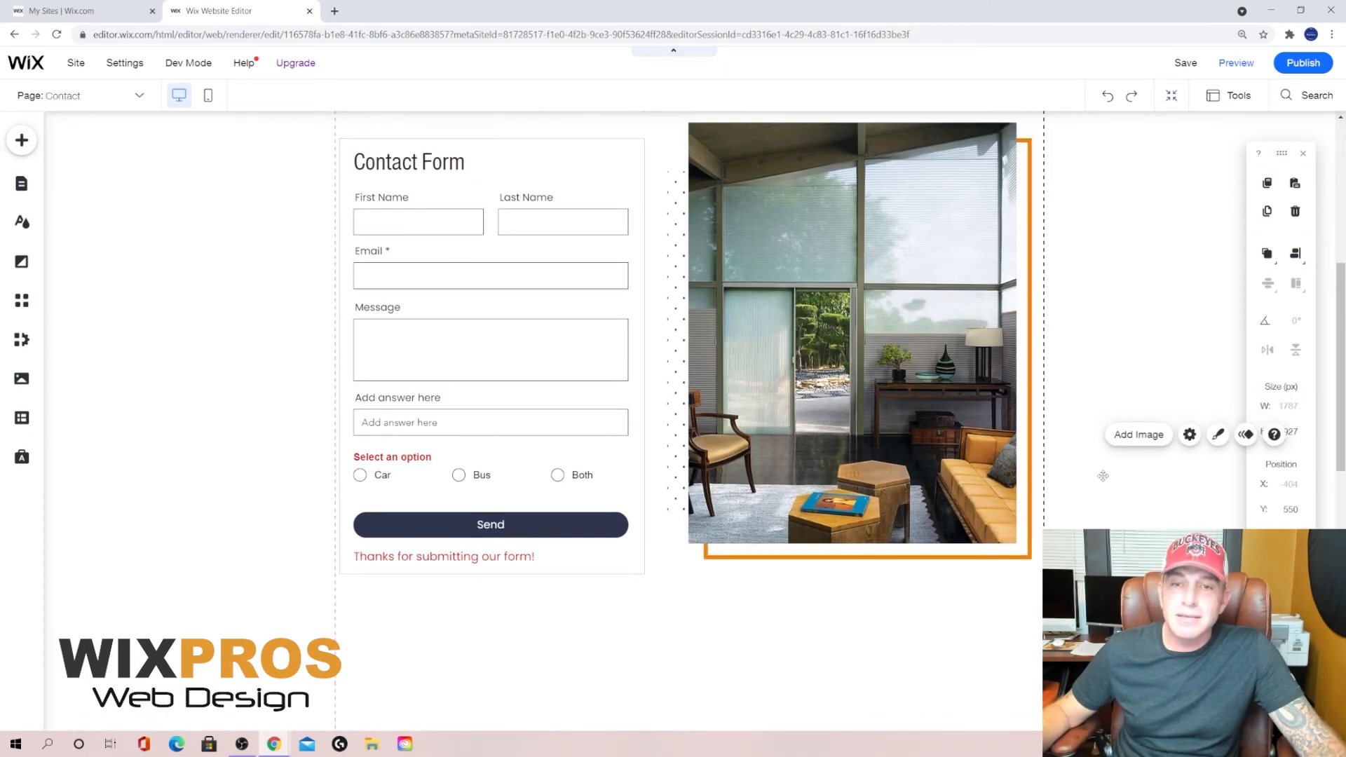
pyautogui.scroll(-3, 1103, 476)
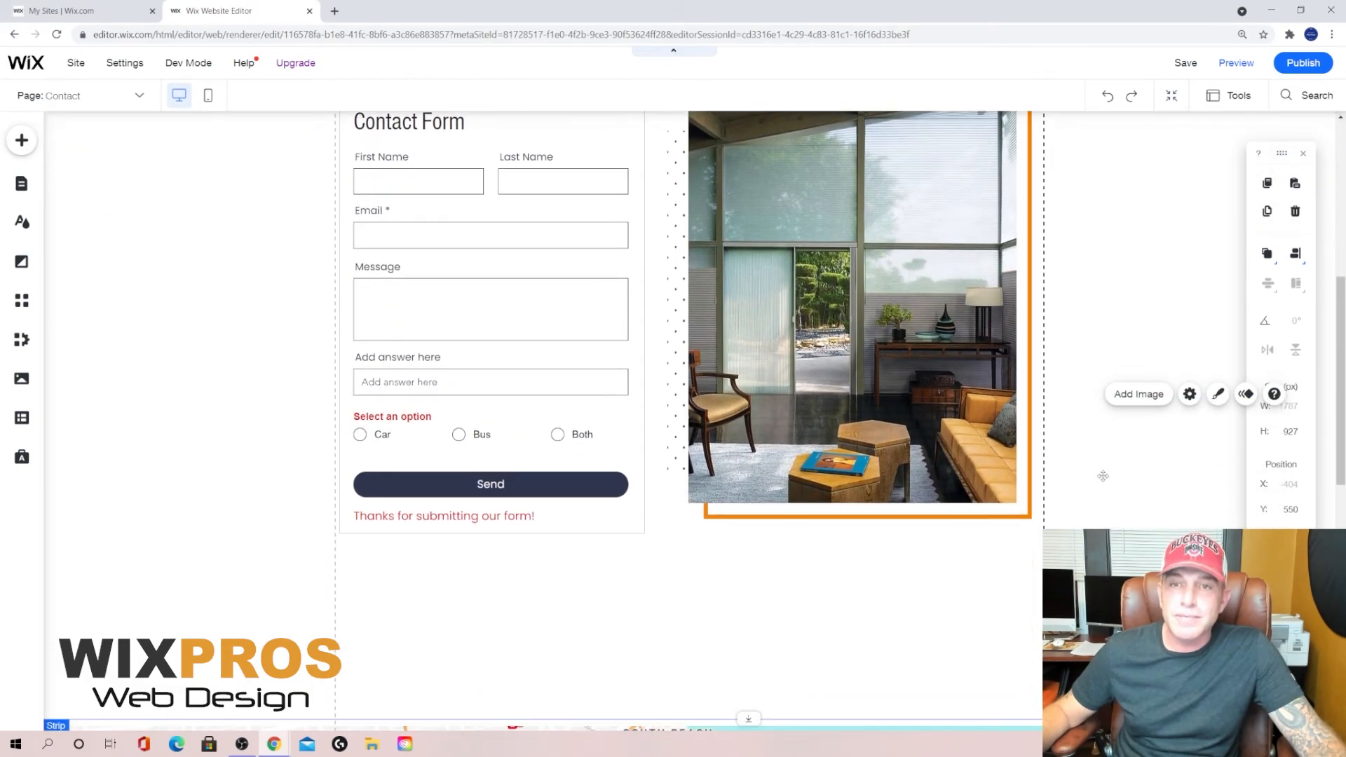
pyautogui.scroll(-1, 1104, 477)
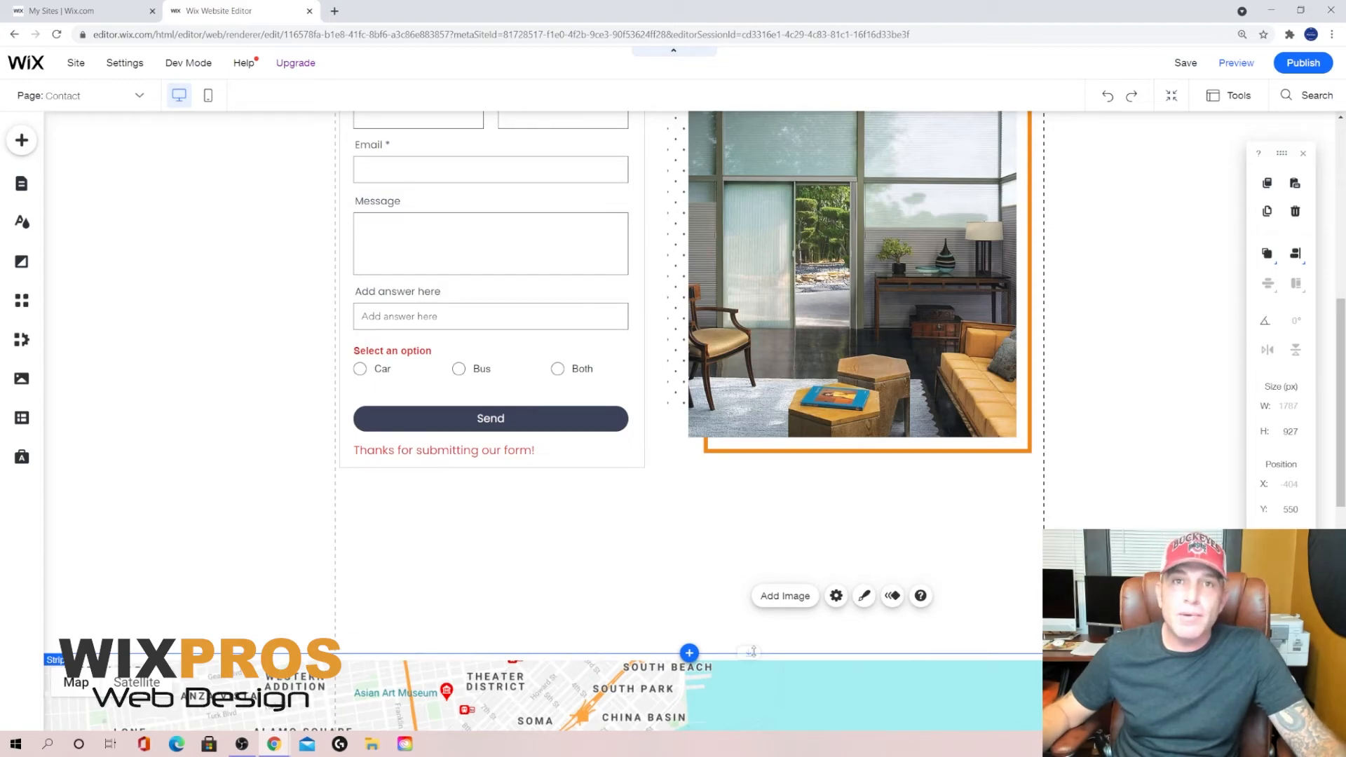
pyautogui.moveTo(751, 652); pyautogui.dragTo(768, 514)
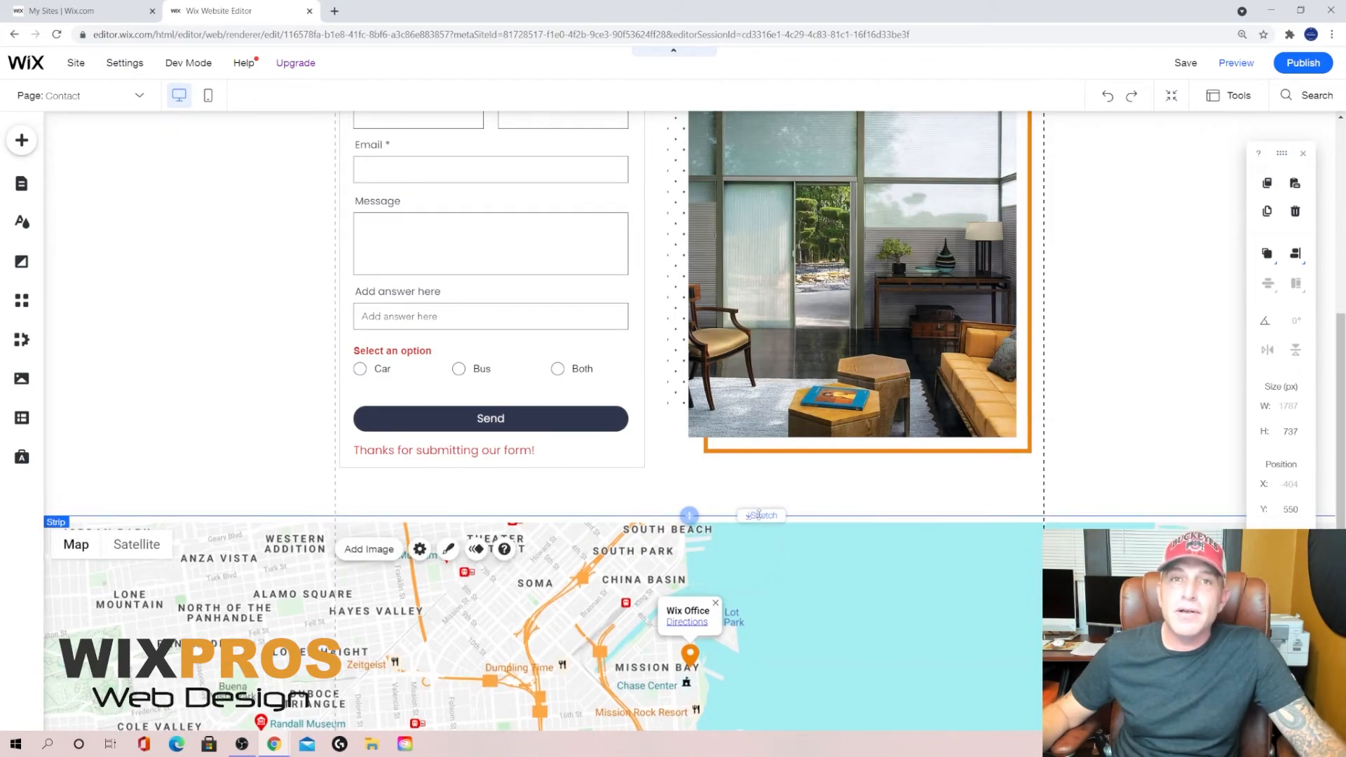
pyautogui.scroll(2, 1145, 470)
pyautogui.scroll(1, 1145, 470)
pyautogui.scroll(-2, 1145, 470)
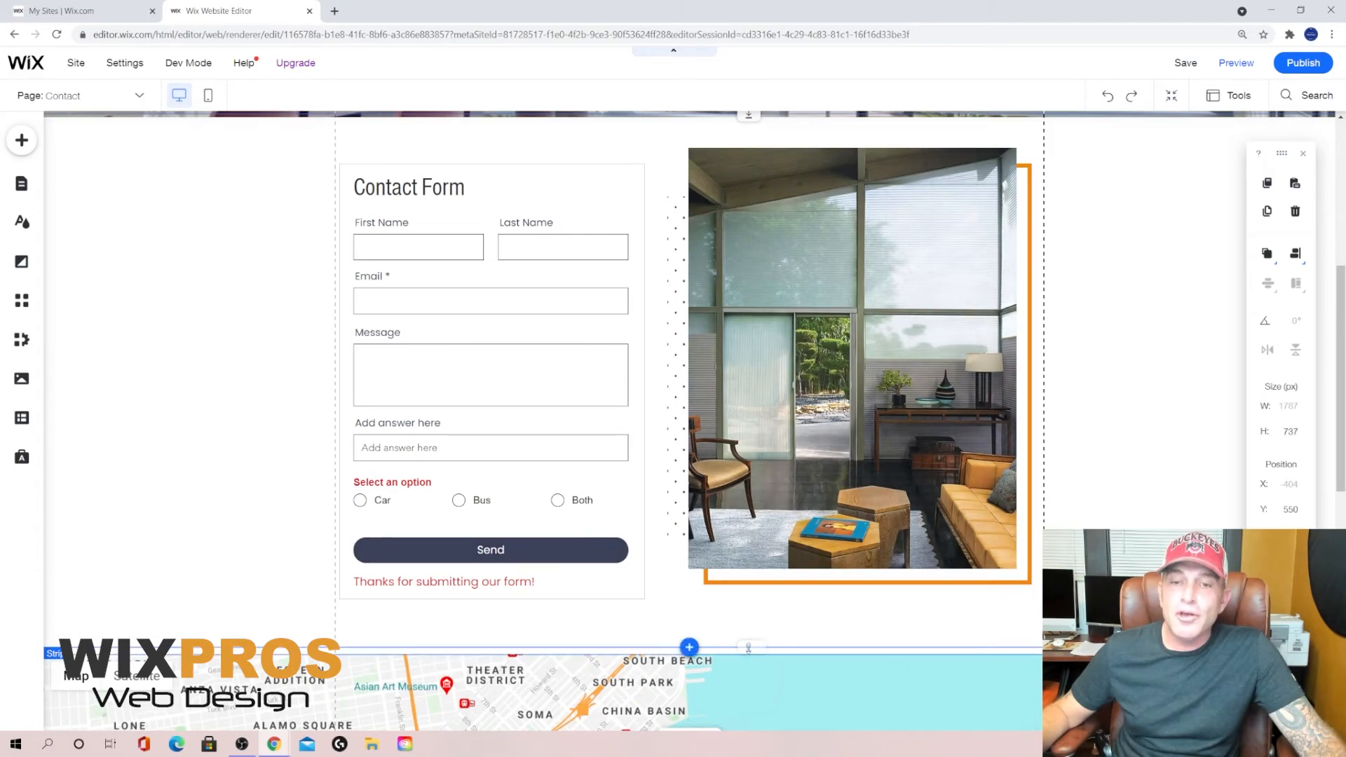
pyautogui.moveTo(747, 650); pyautogui.dragTo(748, 636)
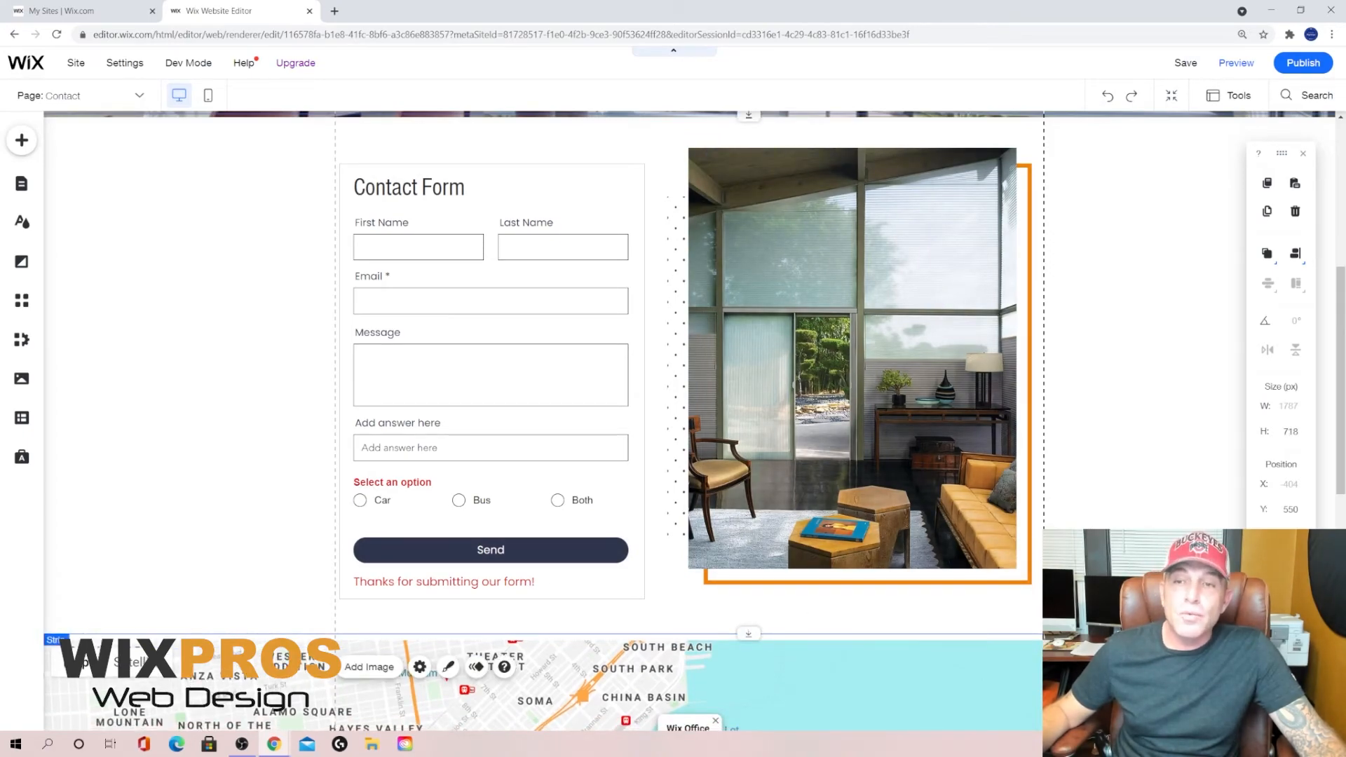
# Move the form, photo, dotted art and orange frame down together, placing the photo at about Y 606
pyautogui.scroll(2, 923, 341)
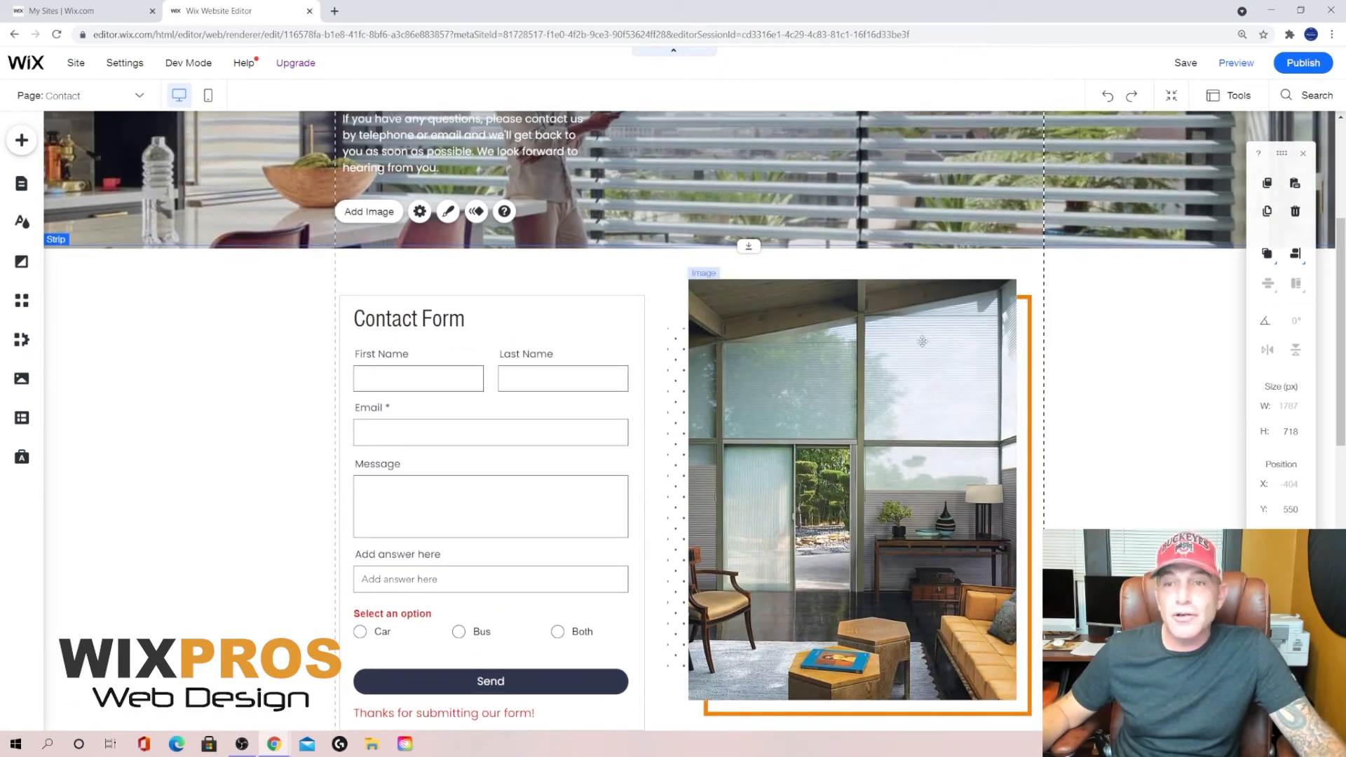
pyautogui.click(917, 299)
pyautogui.moveTo(911, 278); pyautogui.dragTo(918, 286)
pyautogui.click(680, 304)
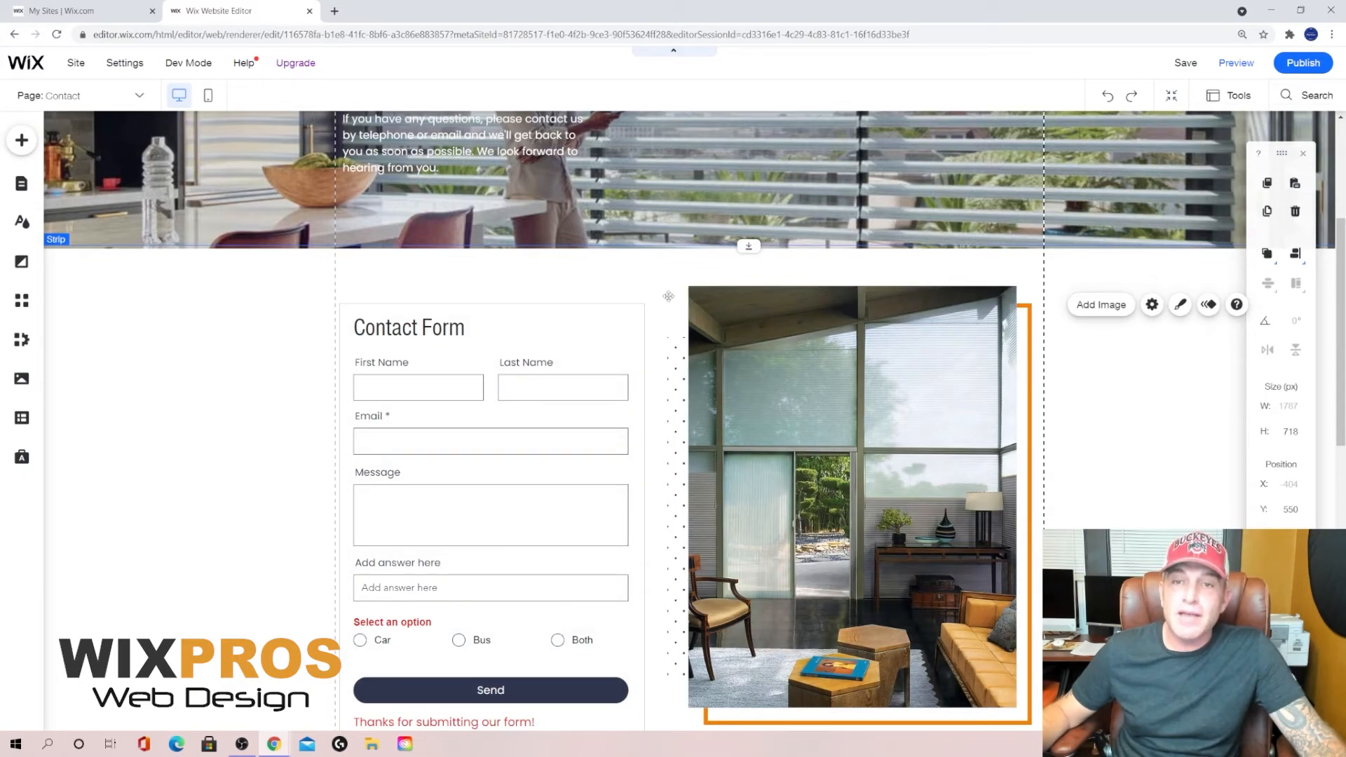
pyautogui.click(873, 300)
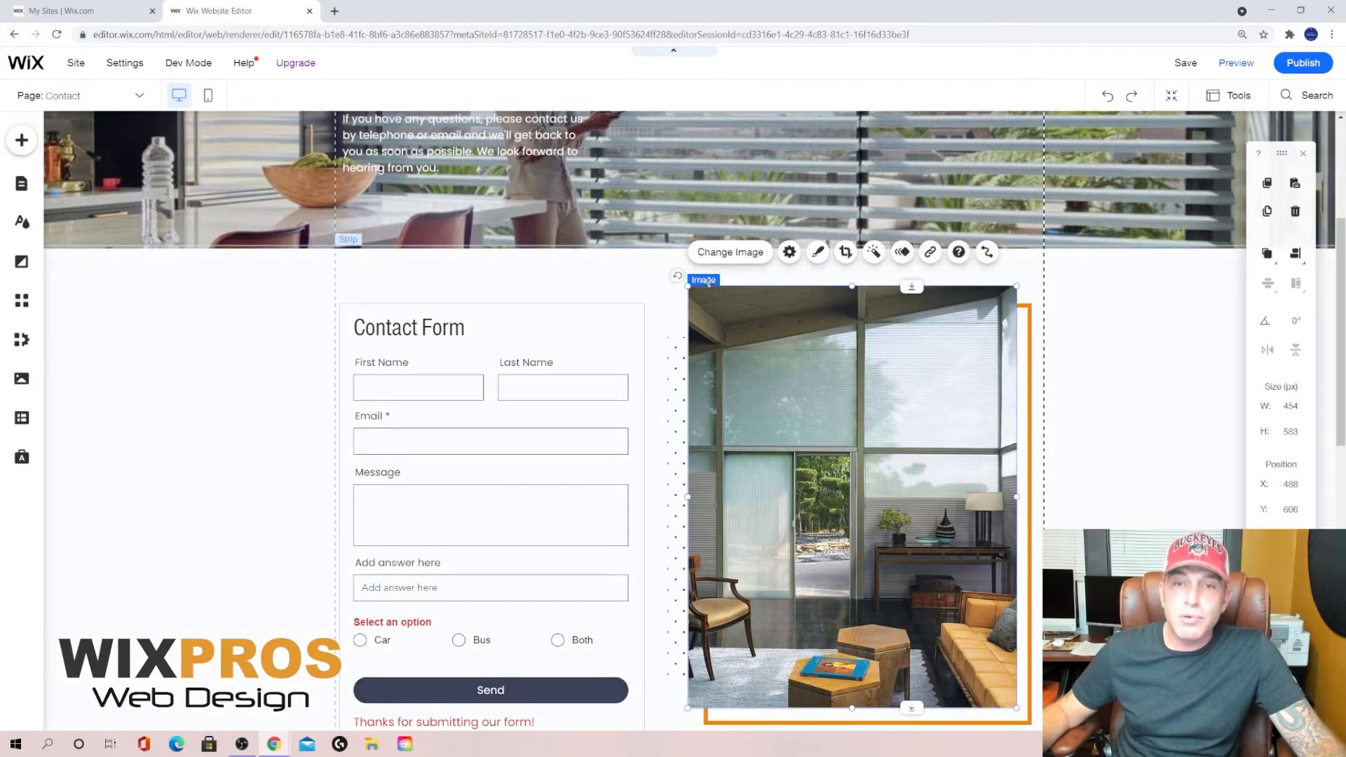
# Extend the strip behind the form to about 734 px high for more space above the map
pyautogui.click(1102, 410)
pyautogui.scroll(-2, 1102, 410)
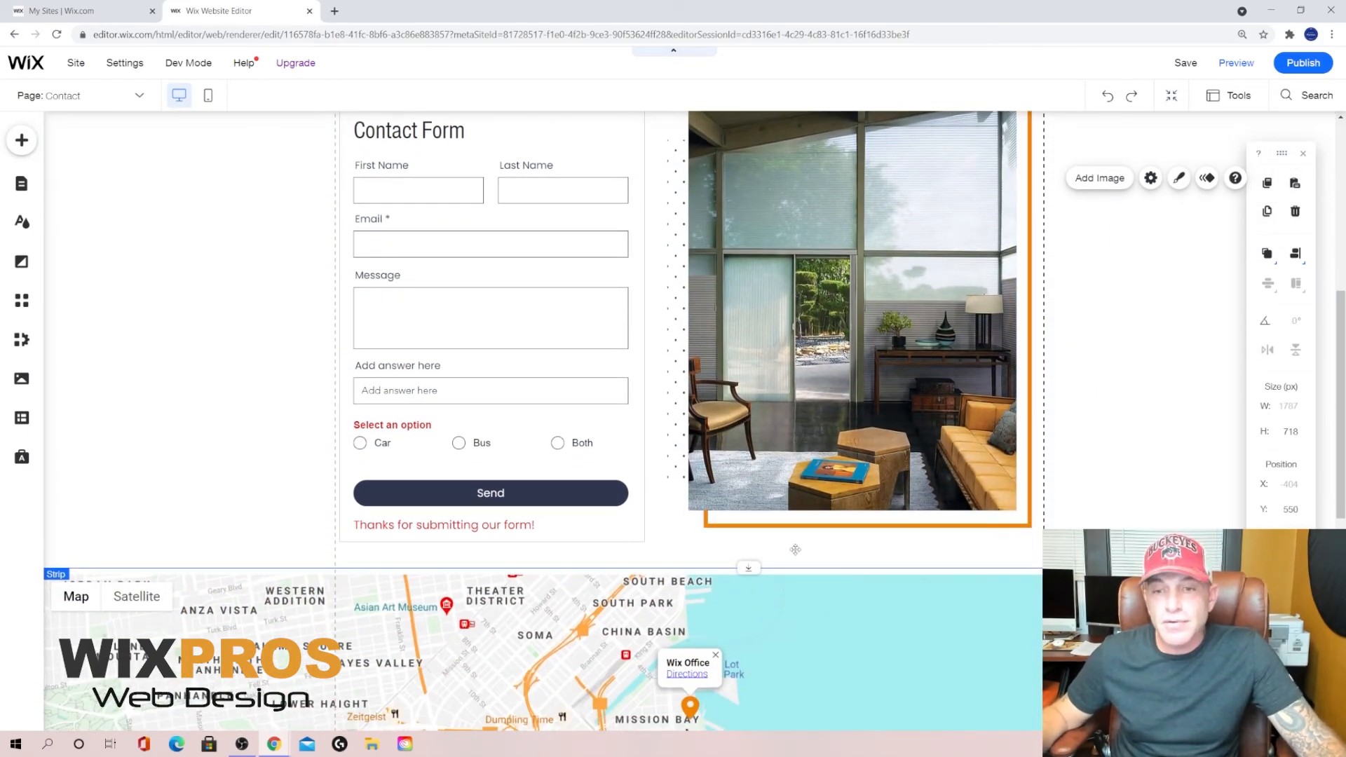
pyautogui.moveTo(749, 568); pyautogui.dragTo(753, 585)
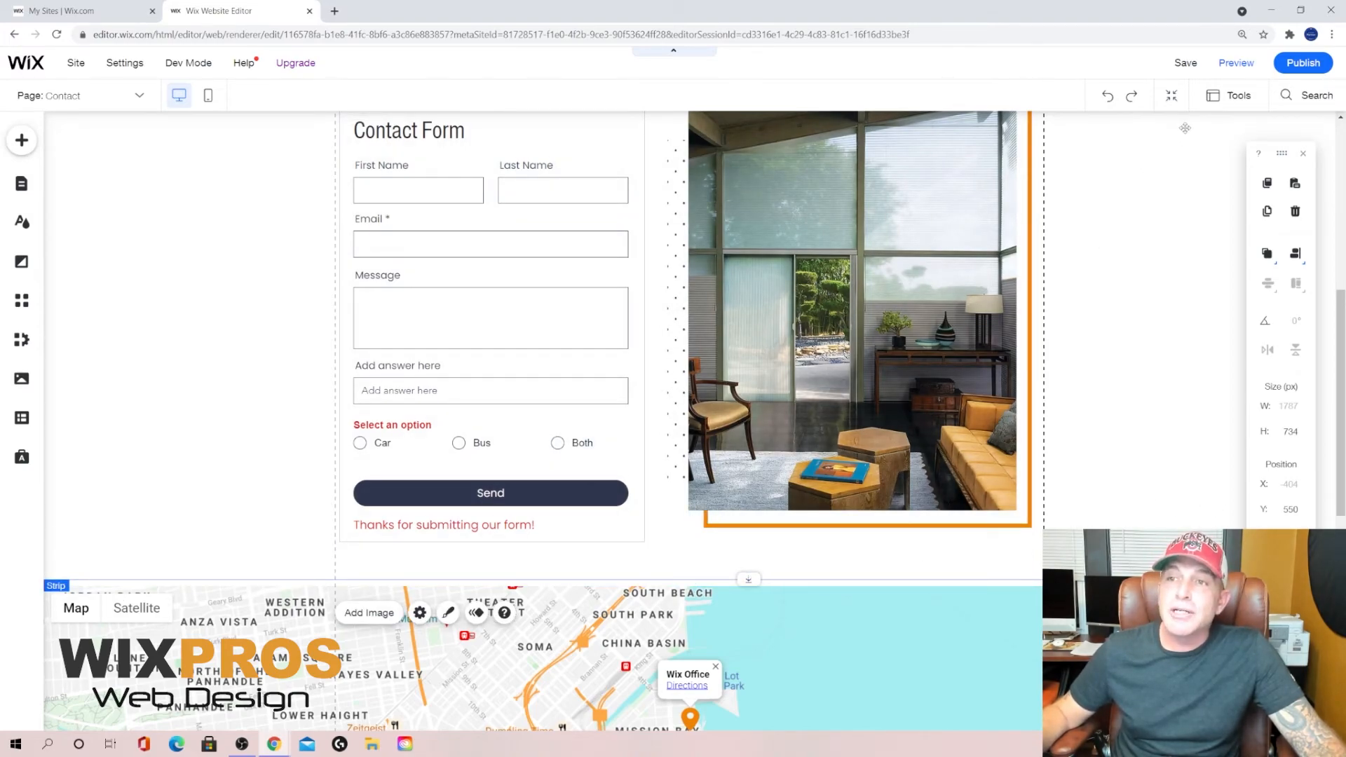
# Preview the page, try the Car, Bus and Both radio options, check the layout, and return to the editor
pyautogui.click(1237, 65)
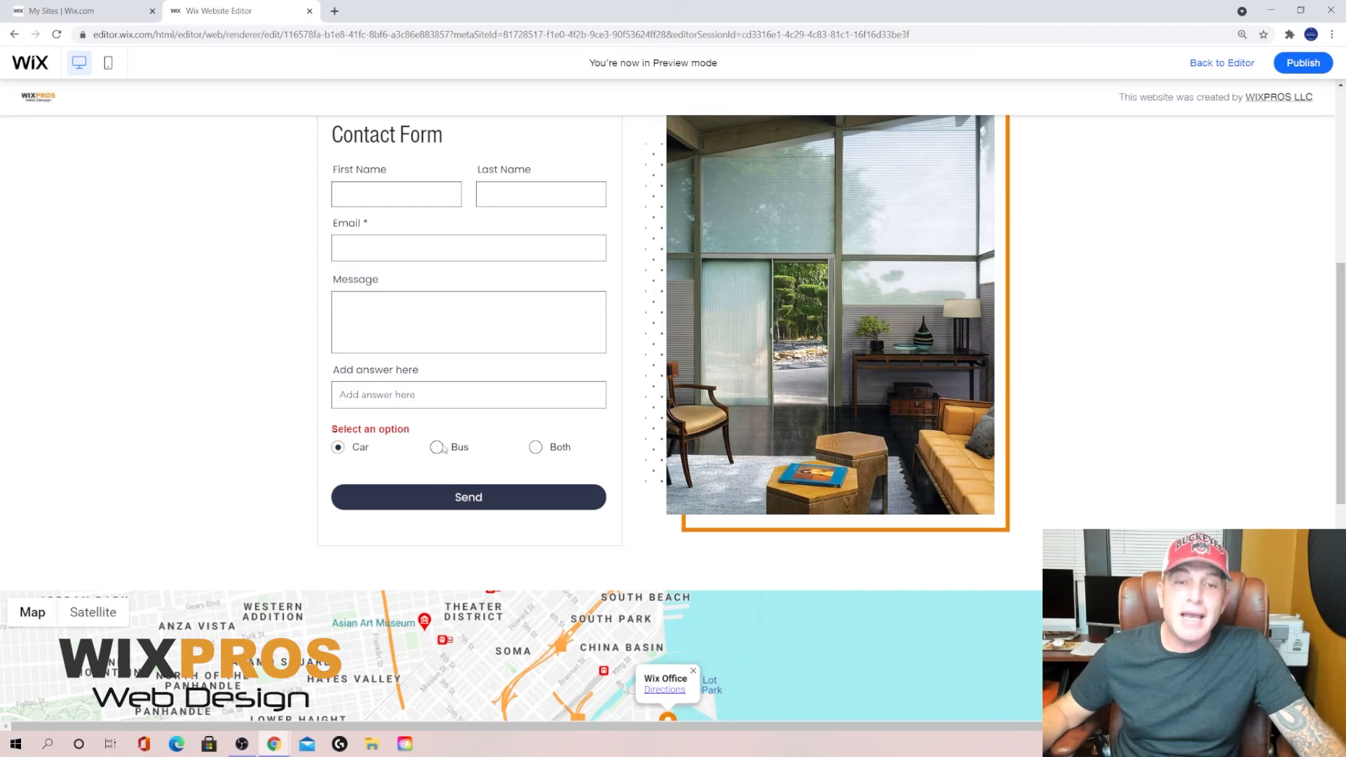
pyautogui.click(437, 448)
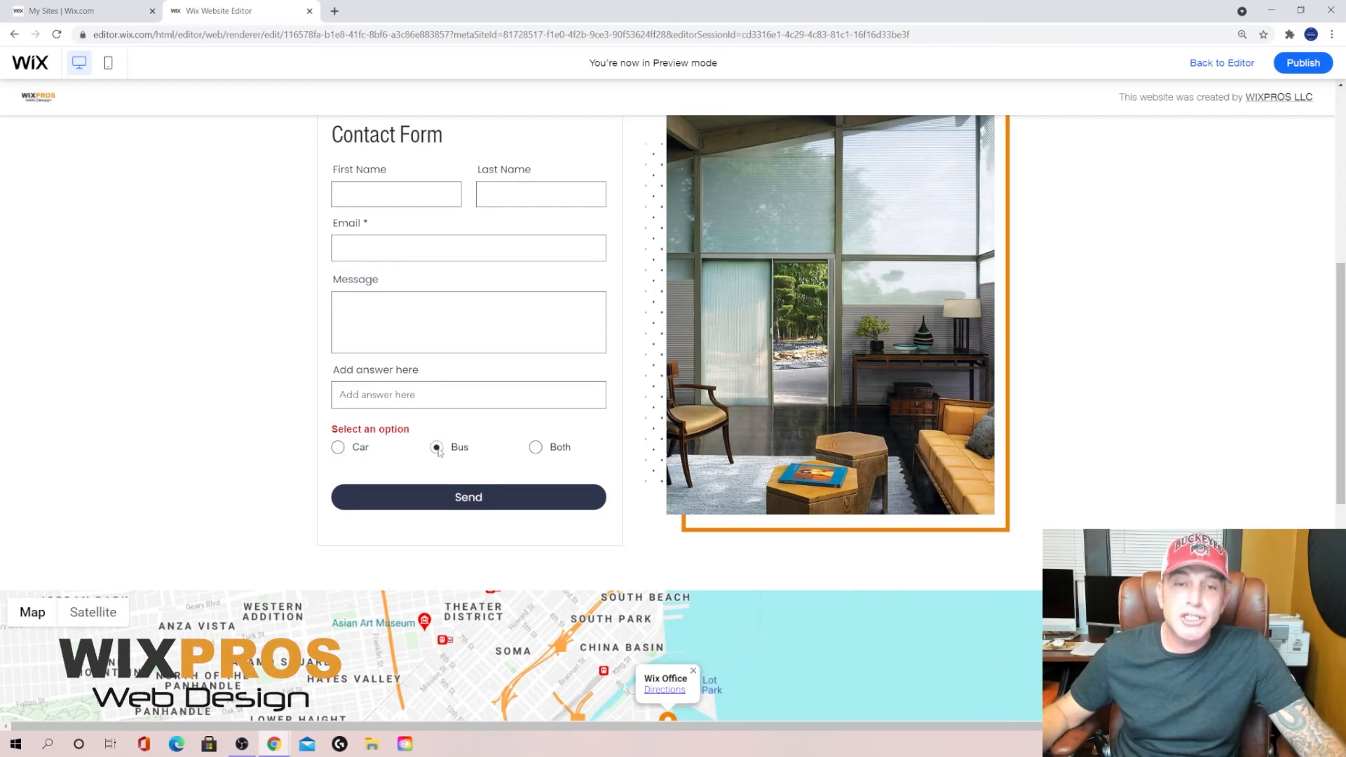
pyautogui.click(338, 447)
pyautogui.click(440, 456)
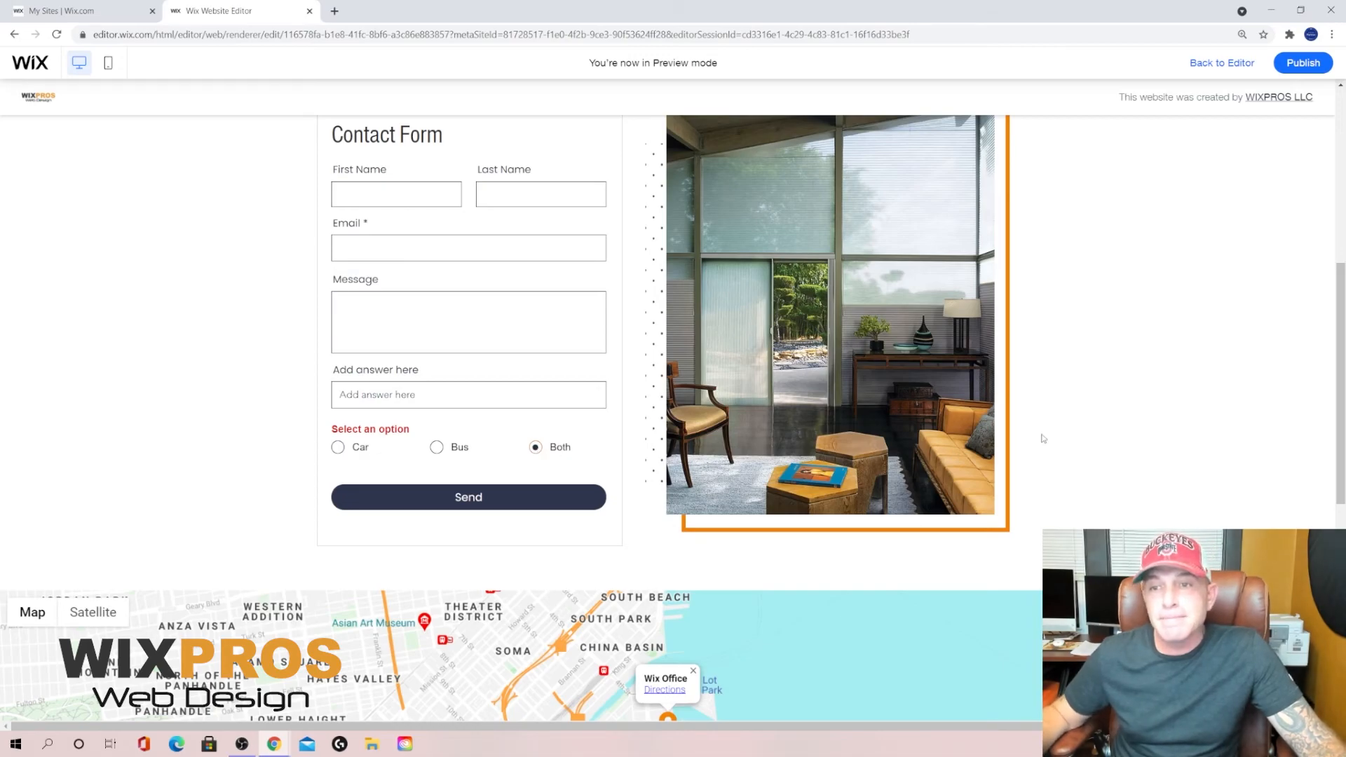
pyautogui.scroll(-5, 1155, 436)
pyautogui.scroll(6, 1156, 440)
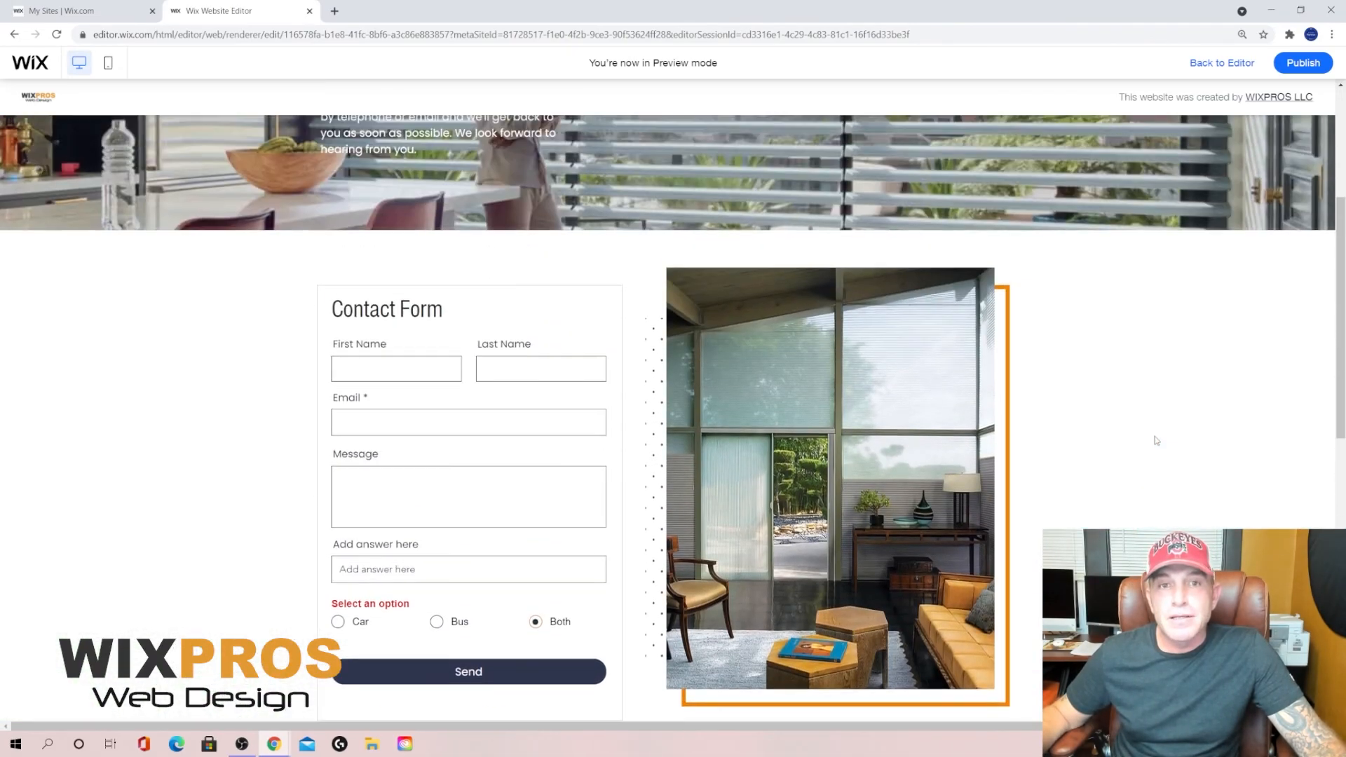
pyautogui.scroll(-1, 1156, 441)
pyautogui.scroll(-1, 1157, 441)
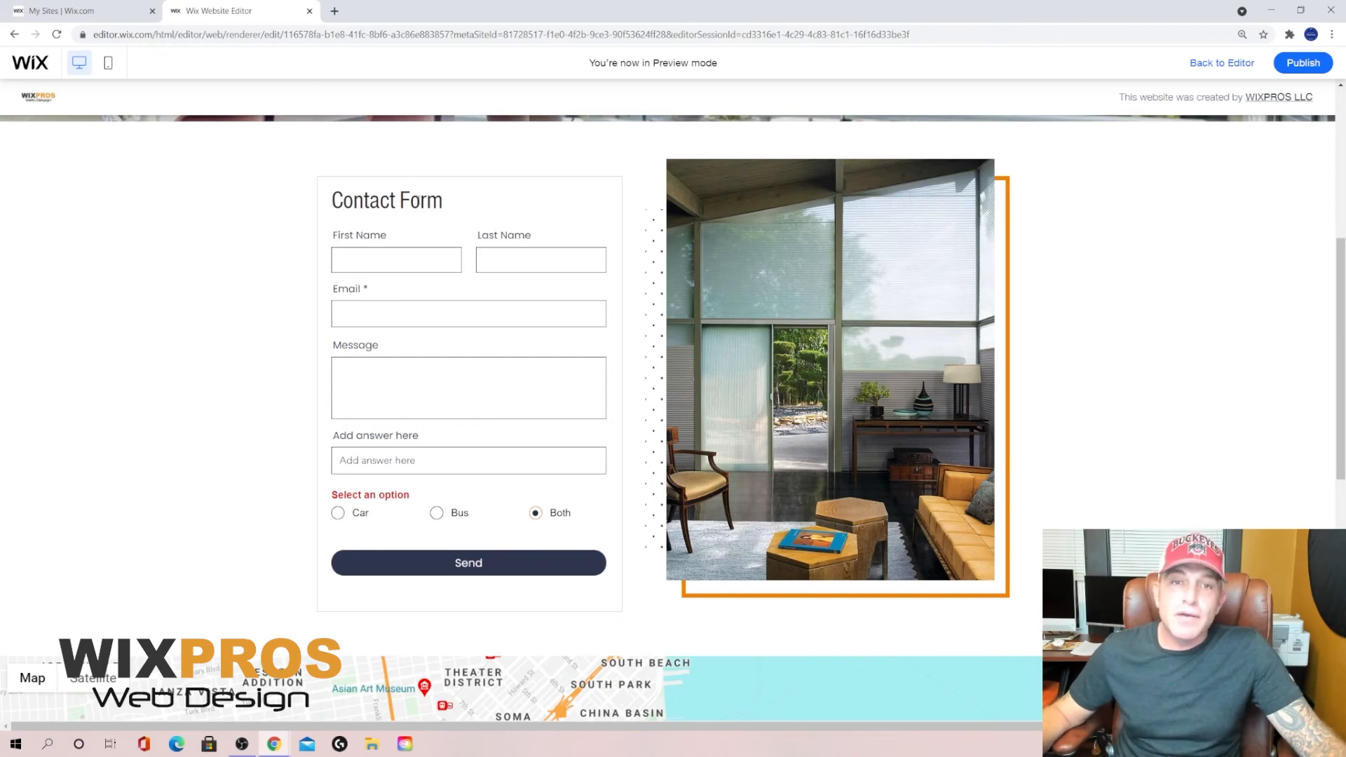
pyautogui.click(1236, 65)
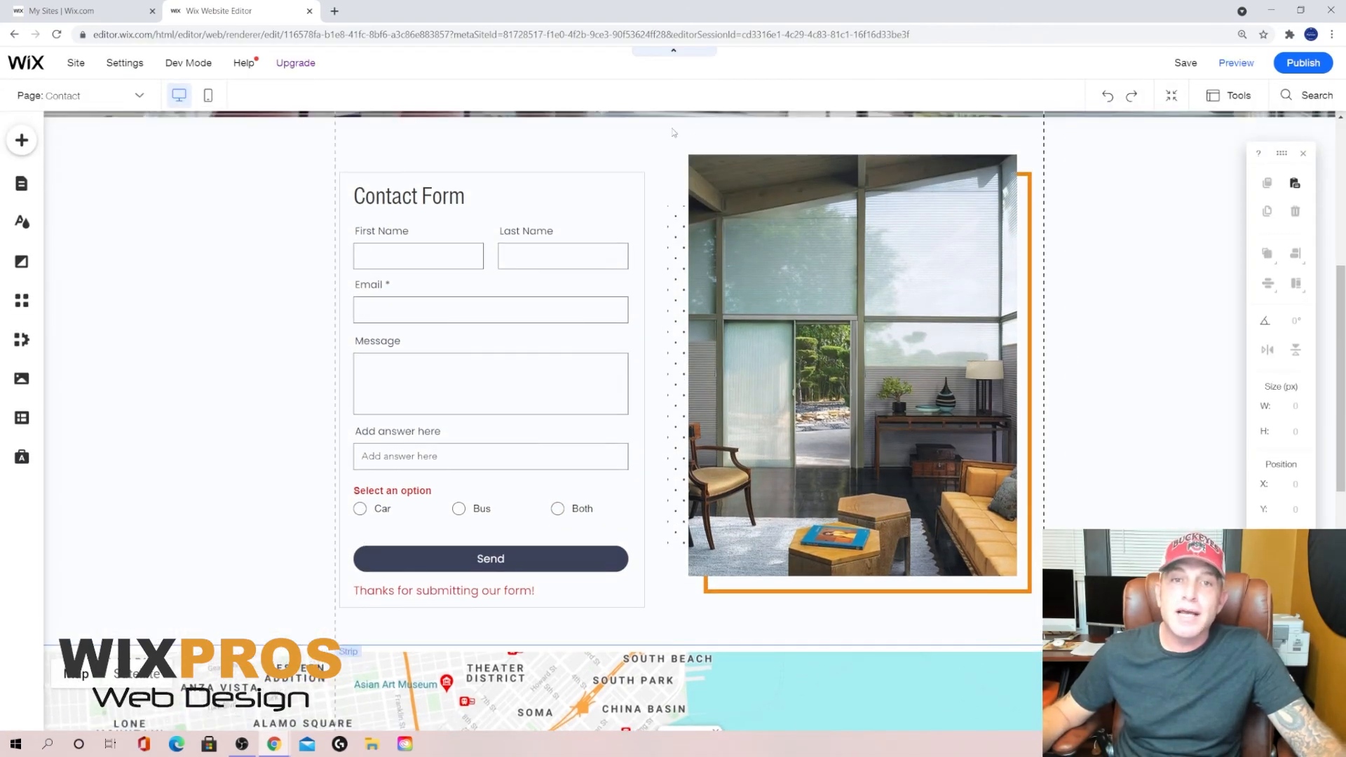
# Change the form's "Contact Form" heading to "Order Form"
pyautogui.click(407, 200)
pyautogui.click(406, 200)
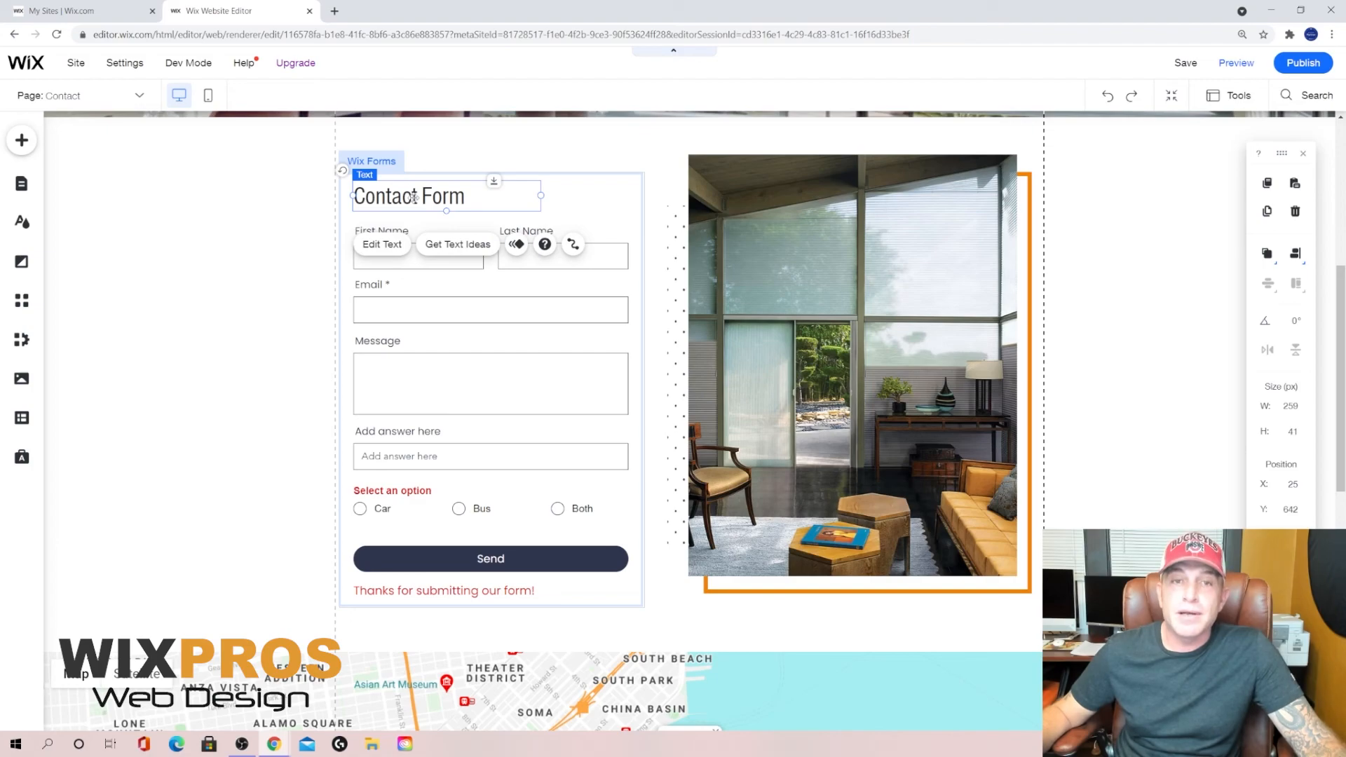
pyautogui.click(267, 192)
pyautogui.click(380, 200)
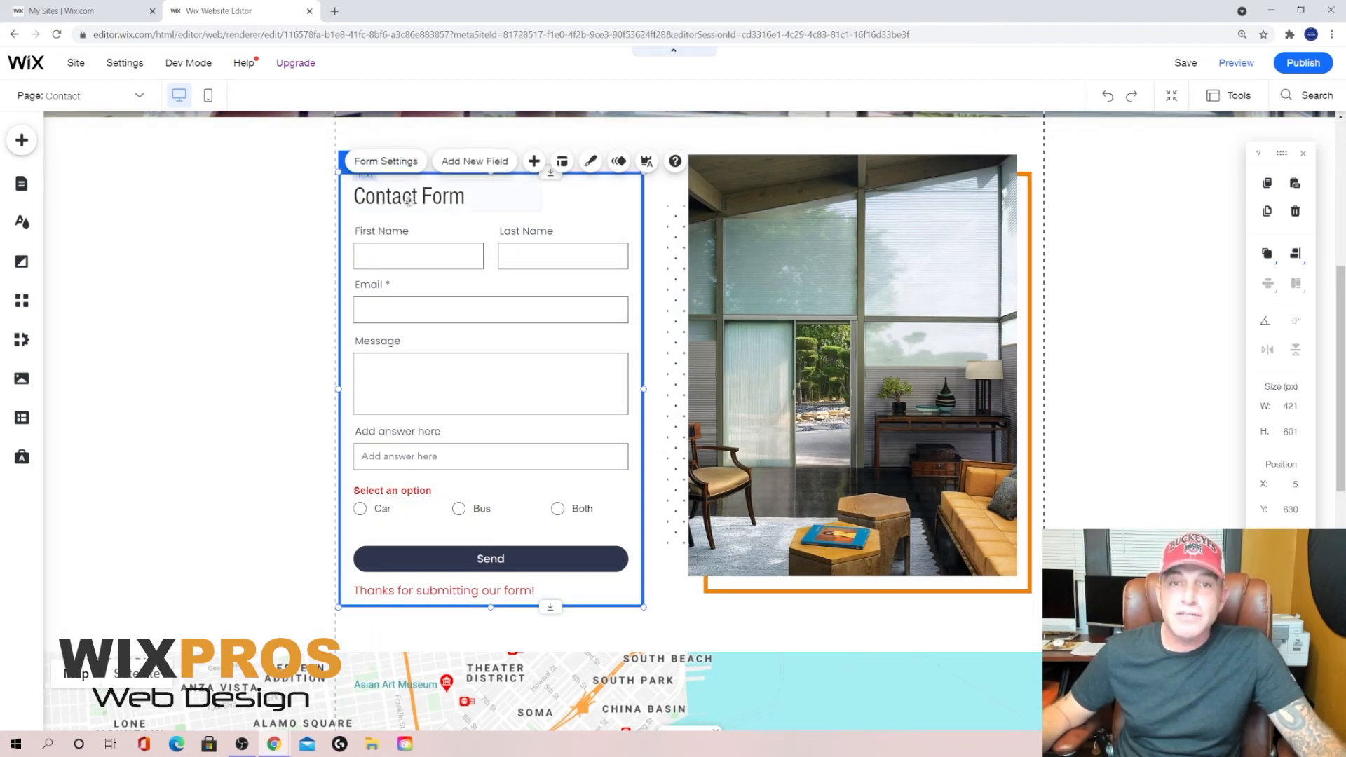
pyautogui.click(409, 201)
pyautogui.click(411, 201)
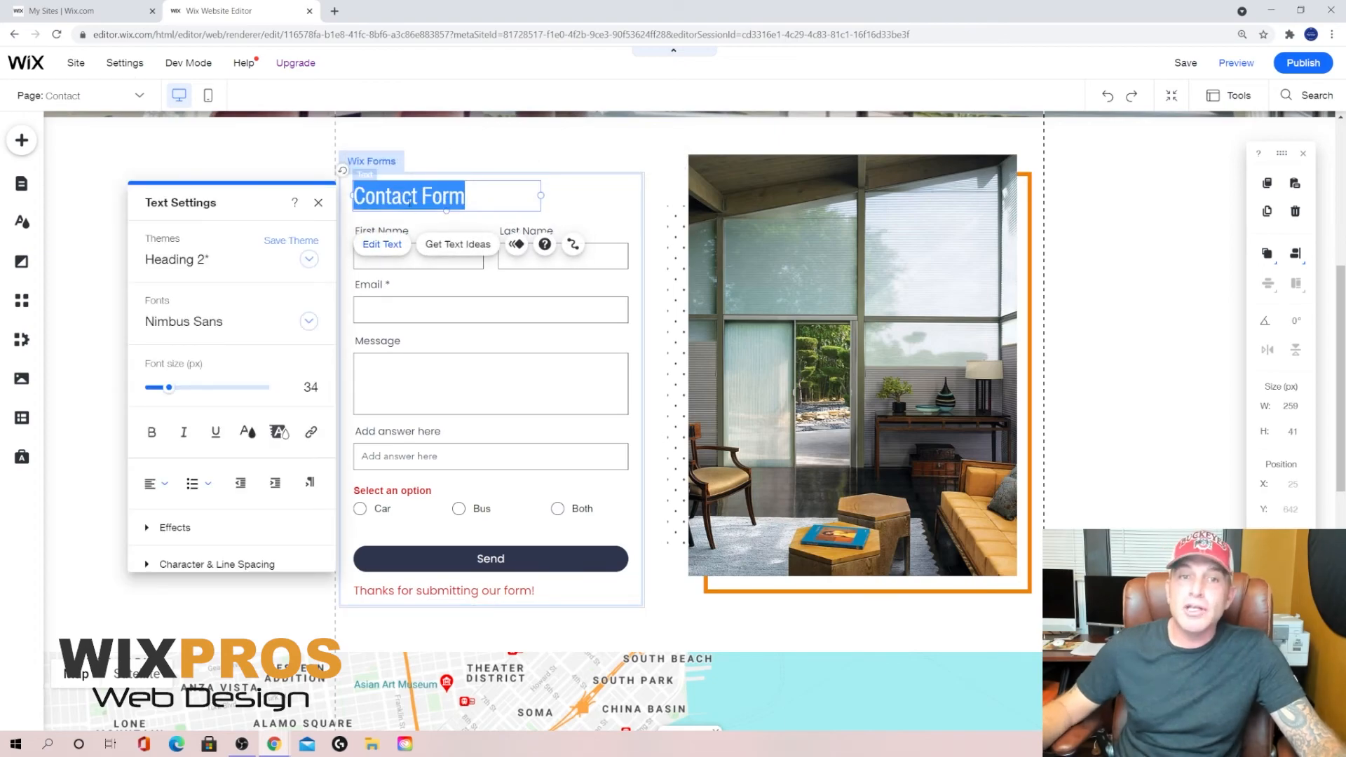
pyautogui.write('Orde')
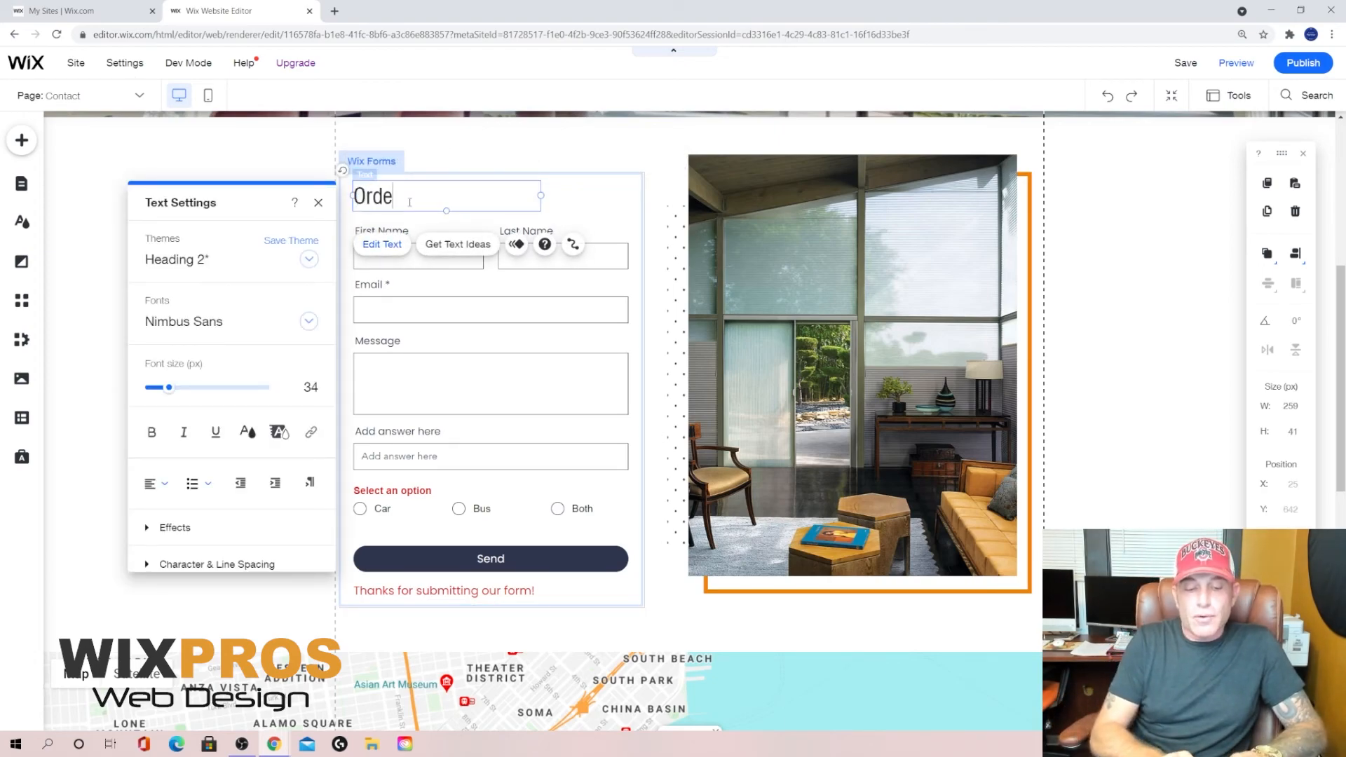
pyautogui.write('r Form')
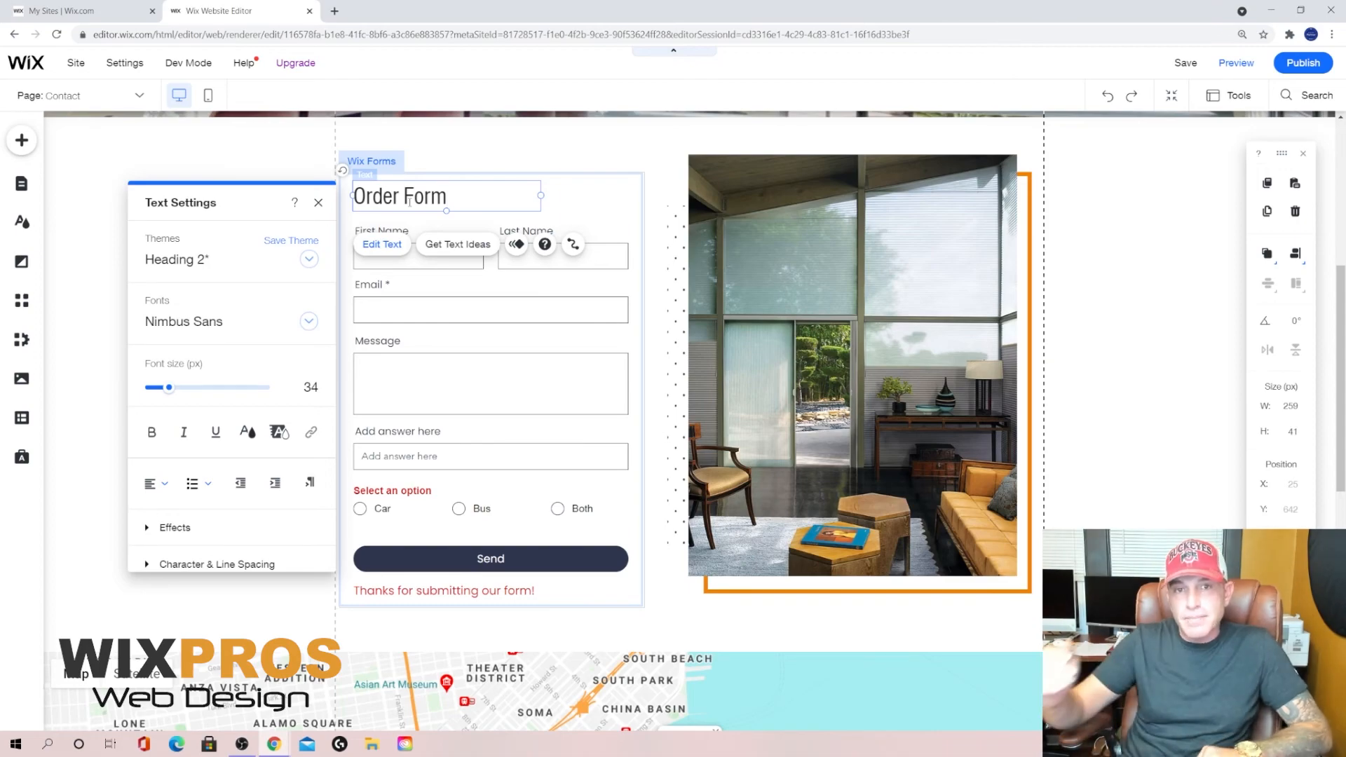